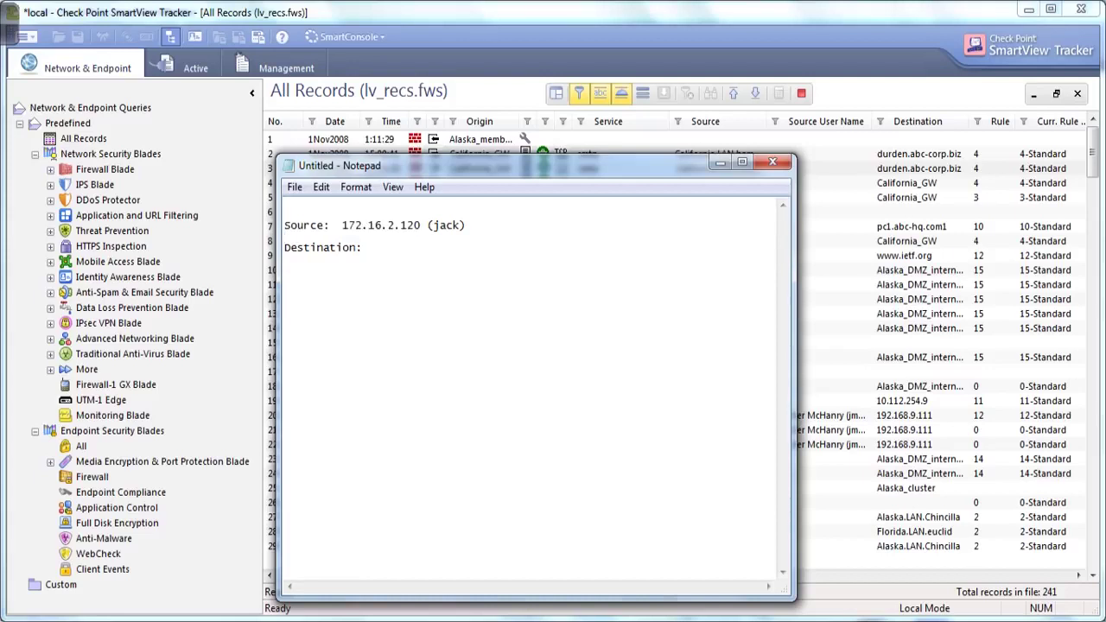
# Copy the source IP address 172.16.2.120 from the Notepad note and minimize Notepad.
pyautogui.press('Up')
pyautogui.hotkey('shift', 'Right')
pyautogui.hotkey('shift', 'Right')
pyautogui.hotkey('shift', 'Right')
pyautogui.hotkey('shift', 'Right')
pyautogui.hotkey('shift', 'Right')
pyautogui.hotkey('shift', 'Right')
pyautogui.hotkey('shift', 'Right')
pyautogui.hotkey('shift', 'Right')
pyautogui.hotkey('shift', 'Right')
pyautogui.hotkey('shift', 'Right')
pyautogui.hotkey('shift', 'Right')
pyautogui.hotkey('shift', 'Right')
pyautogui.hotkey('shift', 'Right')
pyautogui.hotkey('shift', 'Right')
pyautogui.hotkey('shift', 'Right')
pyautogui.hotkey('shift', 'Right')
pyautogui.hotkey('shift', 'Right')
pyautogui.hotkey('shift', 'Right')
pyautogui.hotkey('shift', 'Right')
pyautogui.hotkey('shift', 'Right')
pyautogui.press('Down')
pyautogui.press('Down')
pyautogui.press('End')
pyautogui.moveTo(421, 226); pyautogui.dragTo(342, 226)
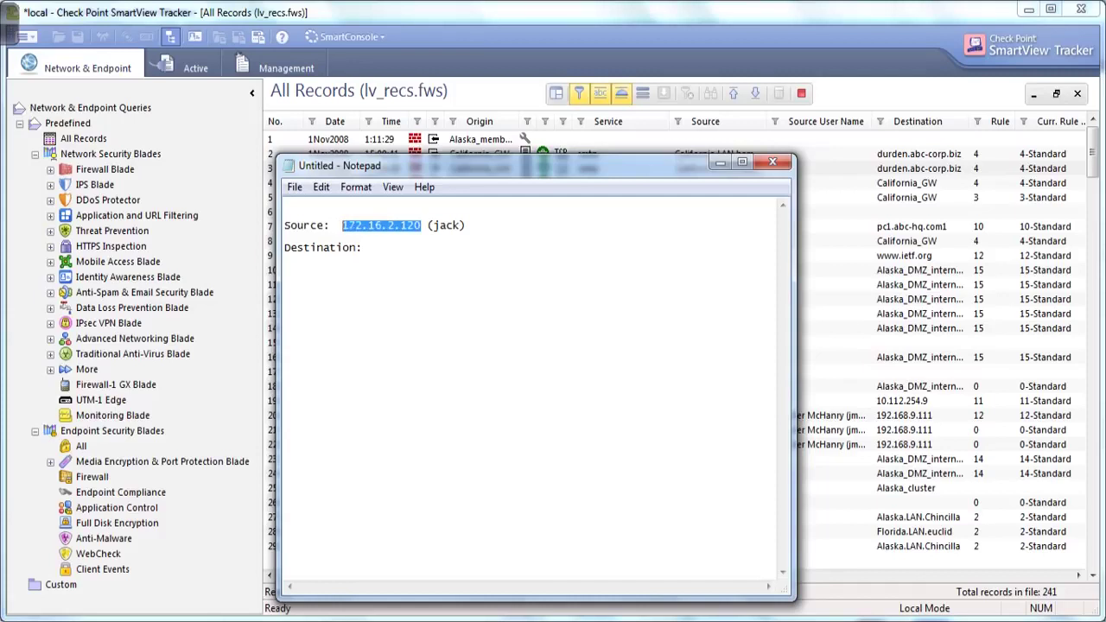
pyautogui.rightClick(354, 225)
pyautogui.click(394, 281)
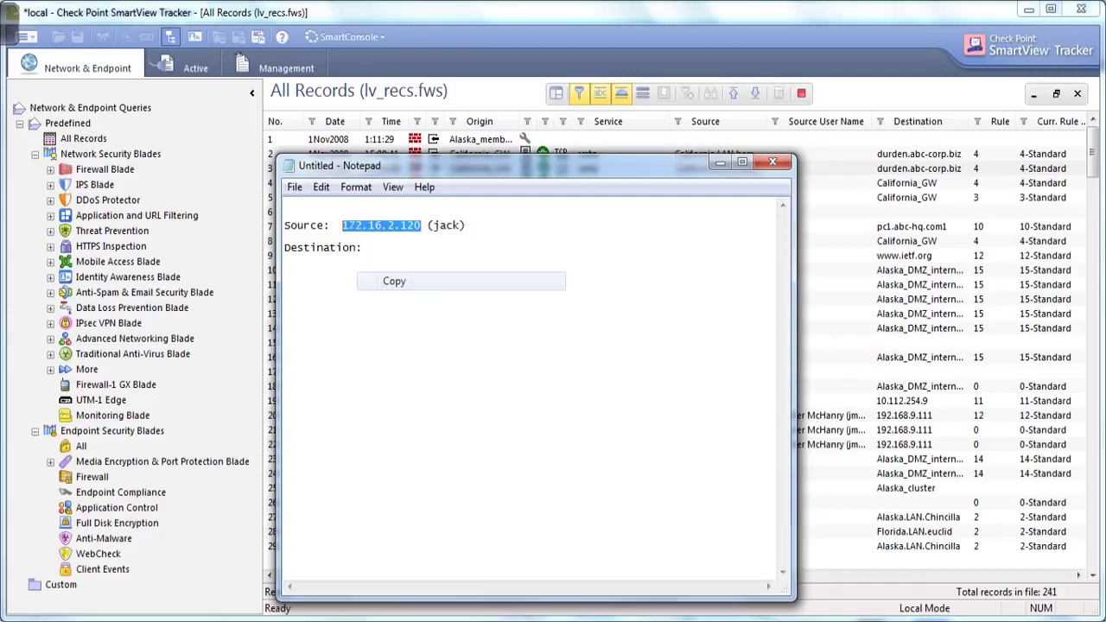
pyautogui.click(721, 162)
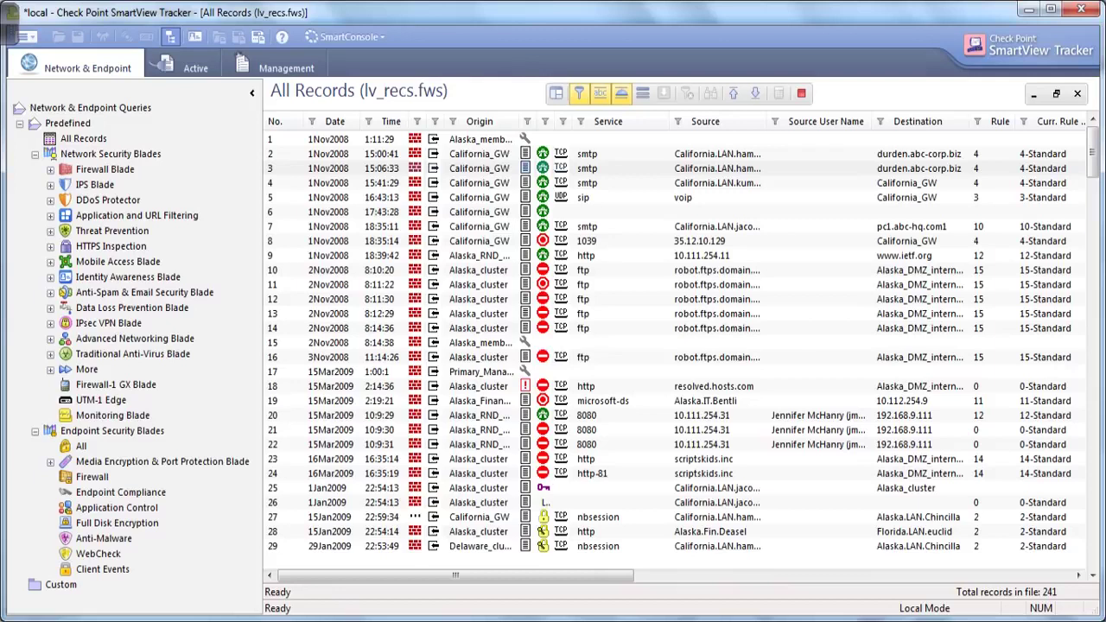
pyautogui.rightClick(702, 122)
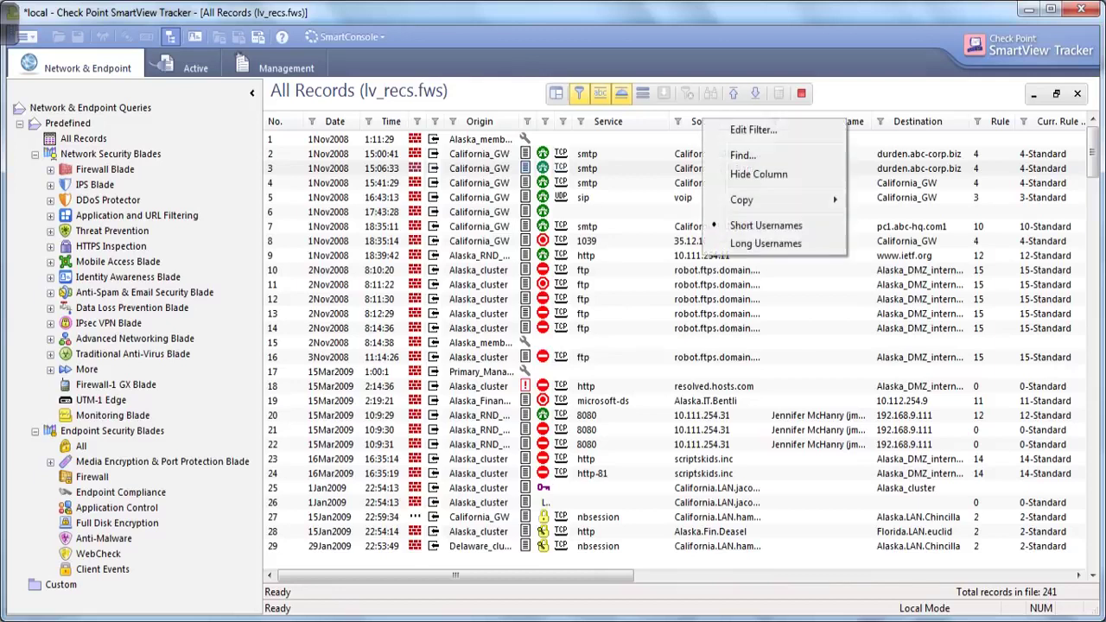
pyautogui.click(754, 131)
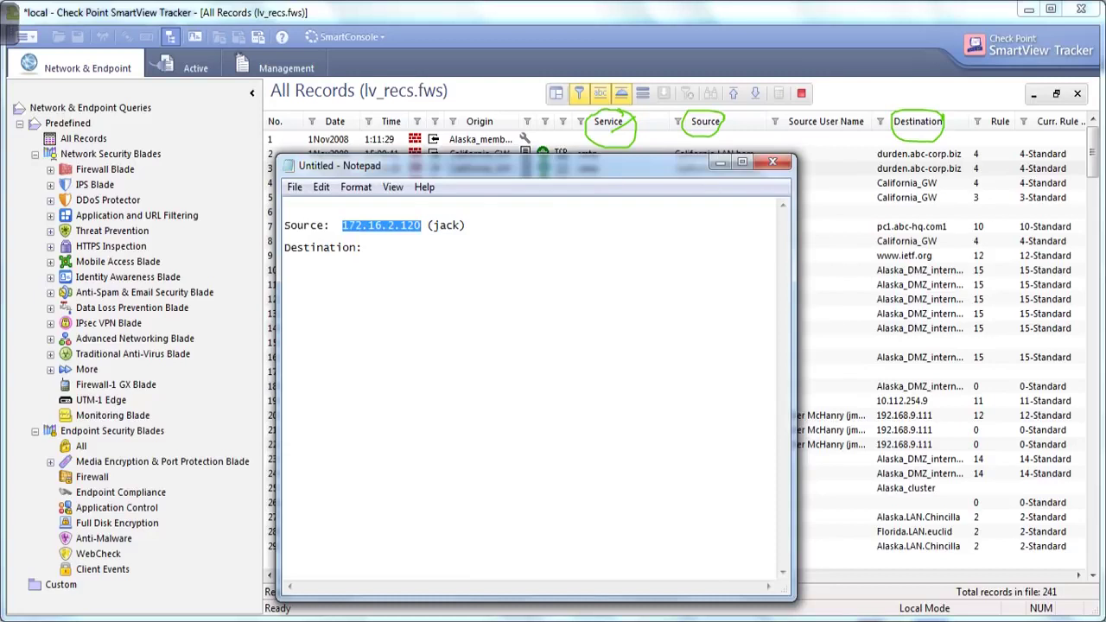
pyautogui.click(415, 226)
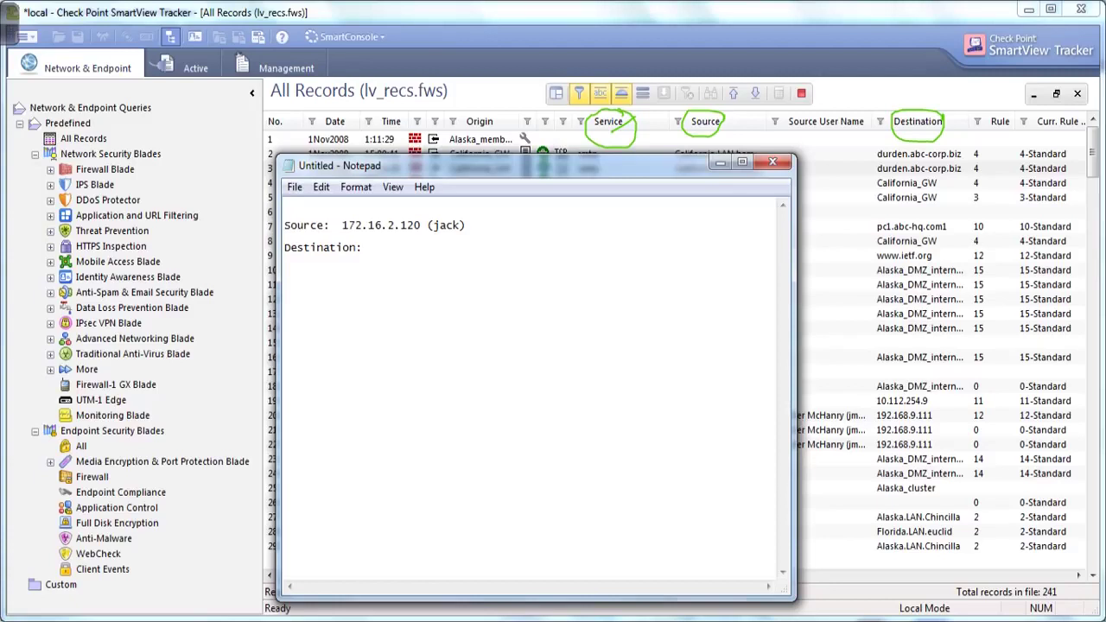
pyautogui.click(720, 162)
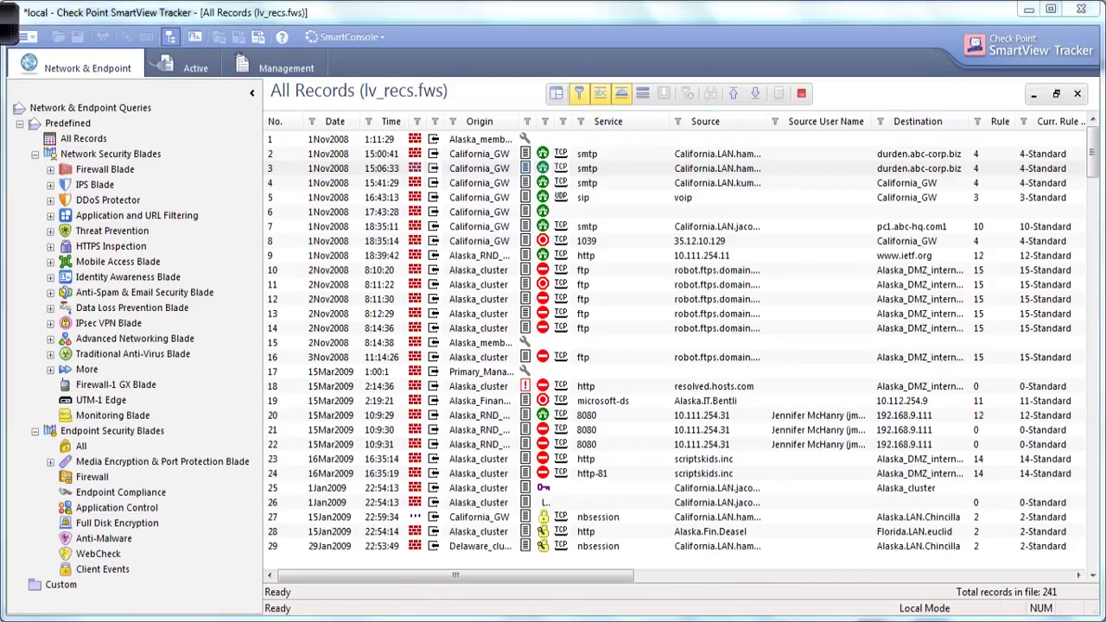
# Filter the Source column for records equal to 172.16.2.120, taking the address from the Notepad note.
pyautogui.rightClick(707, 121)
pyautogui.click(753, 131)
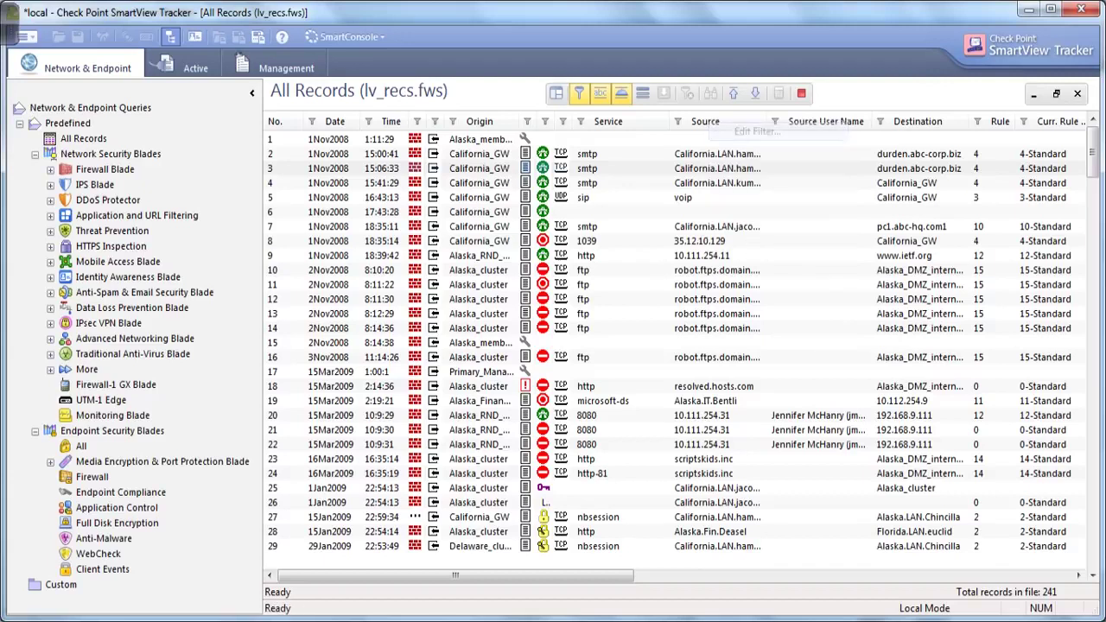
pyautogui.hotkey('alt', 'Tab')
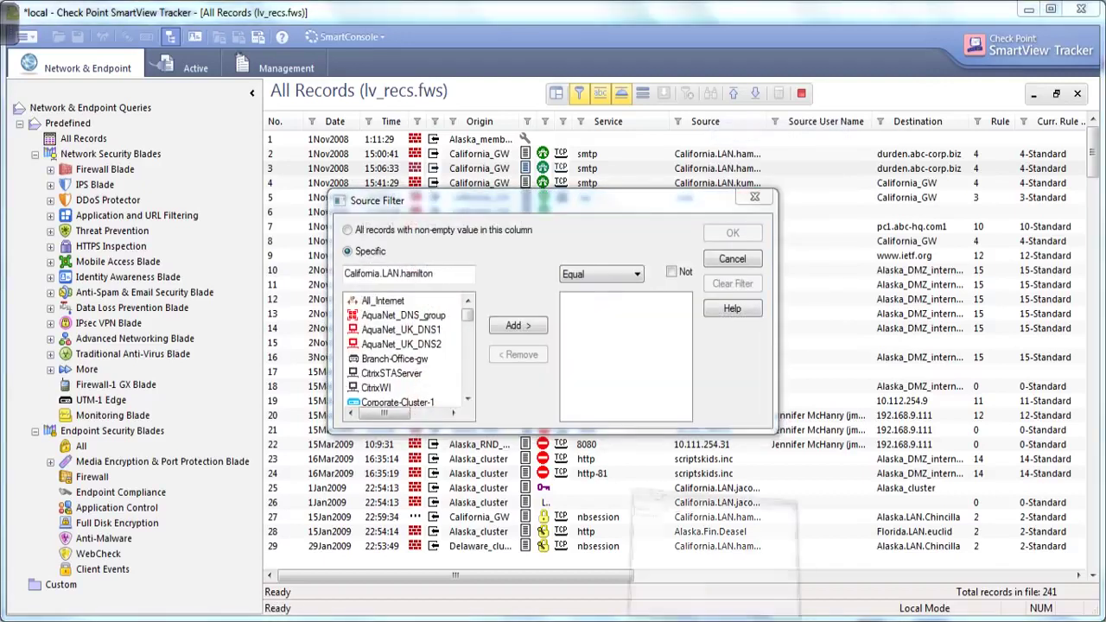
pyautogui.moveTo(421, 226); pyautogui.dragTo(342, 225)
pyautogui.click(721, 162)
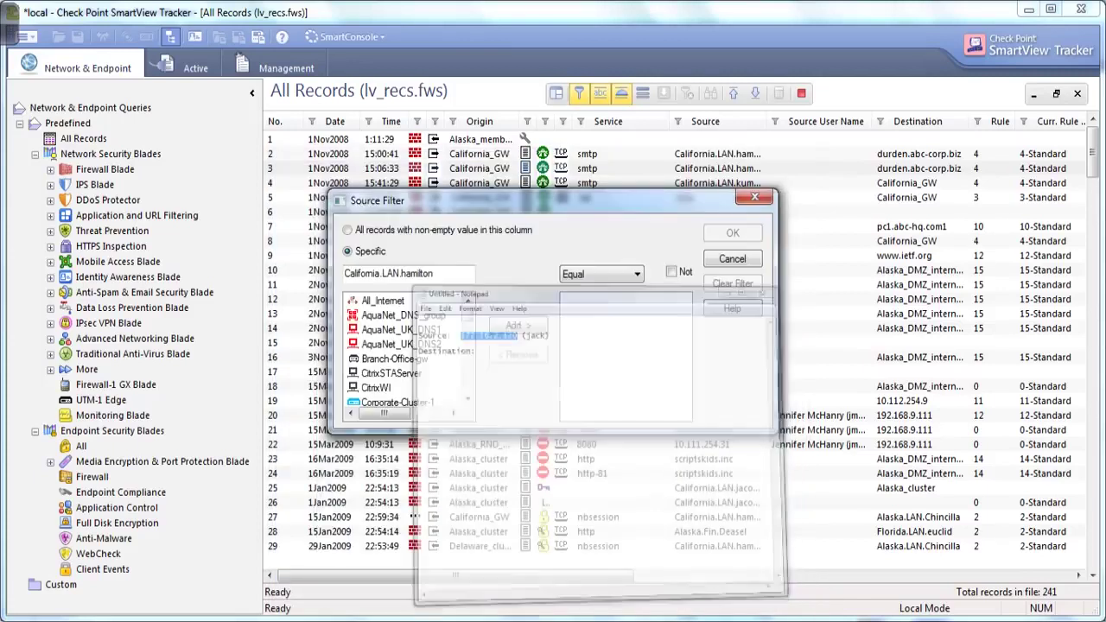
pyautogui.moveTo(436, 274); pyautogui.dragTo(344, 274)
pyautogui.hotkey('ctrl', 'v')
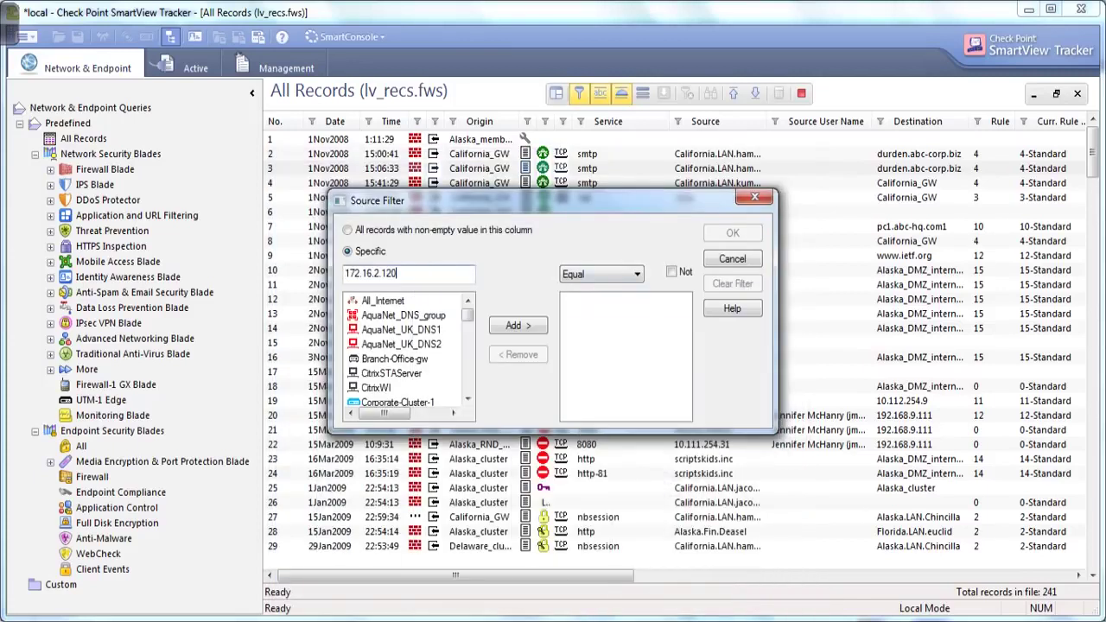
pyautogui.click(519, 325)
pyautogui.click(733, 233)
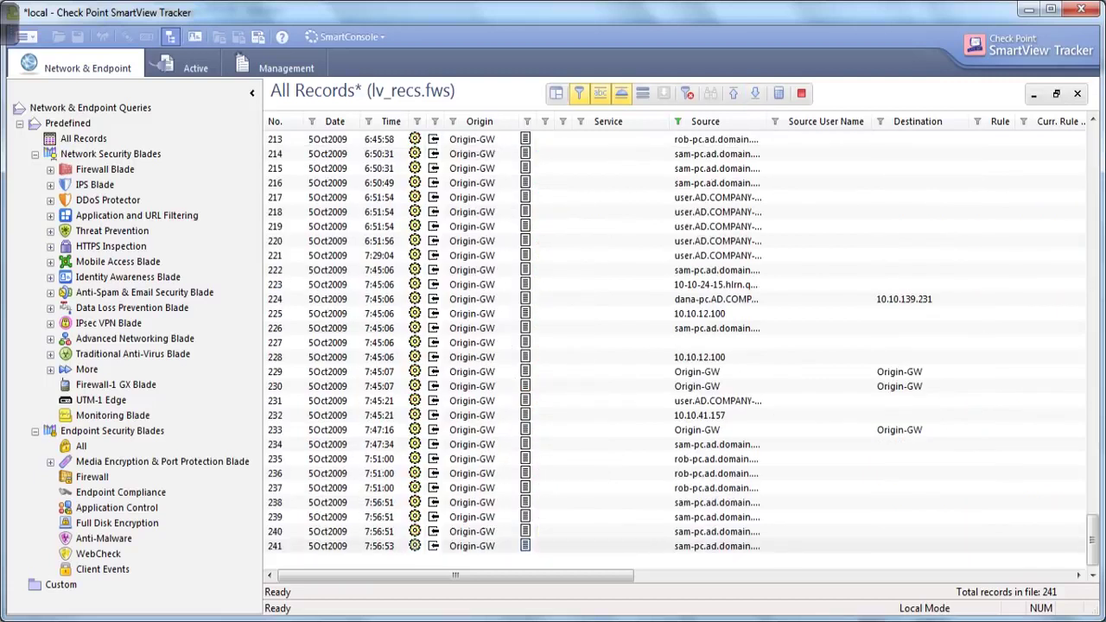
# Inspect the details of record 217, close them and jump to the end of the log.
pyautogui.doubleClick(717, 197)
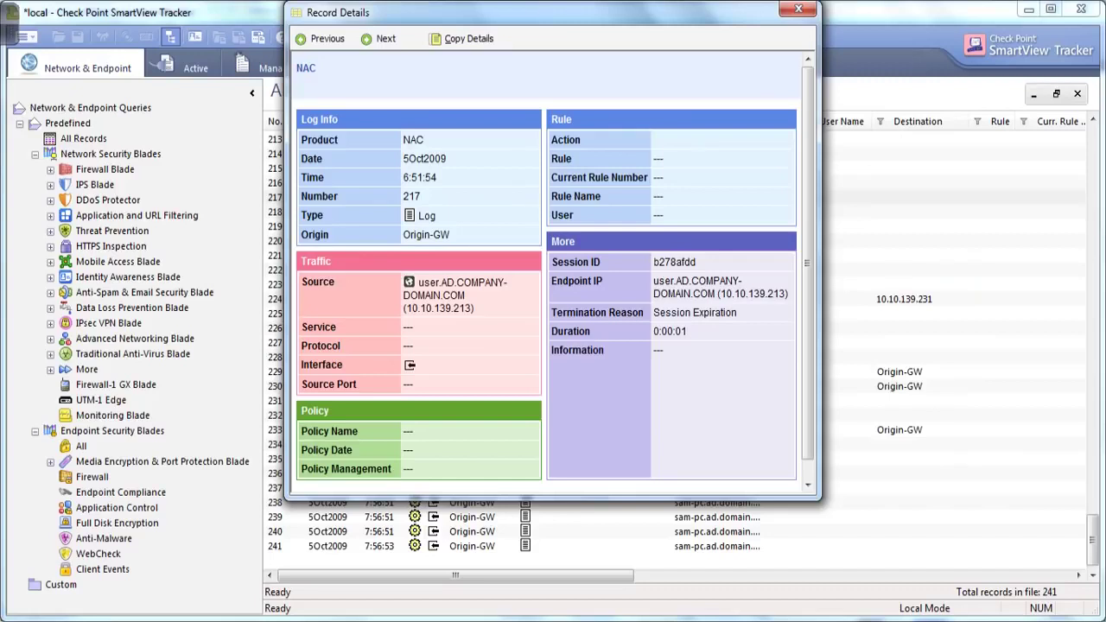
pyautogui.click(799, 9)
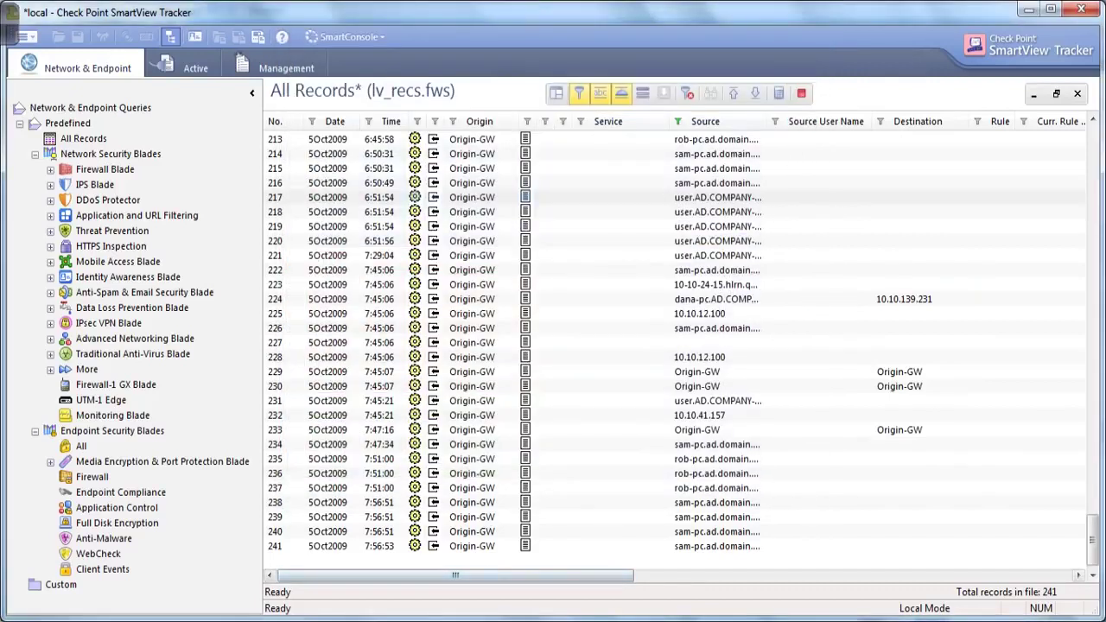
pyautogui.click(755, 93)
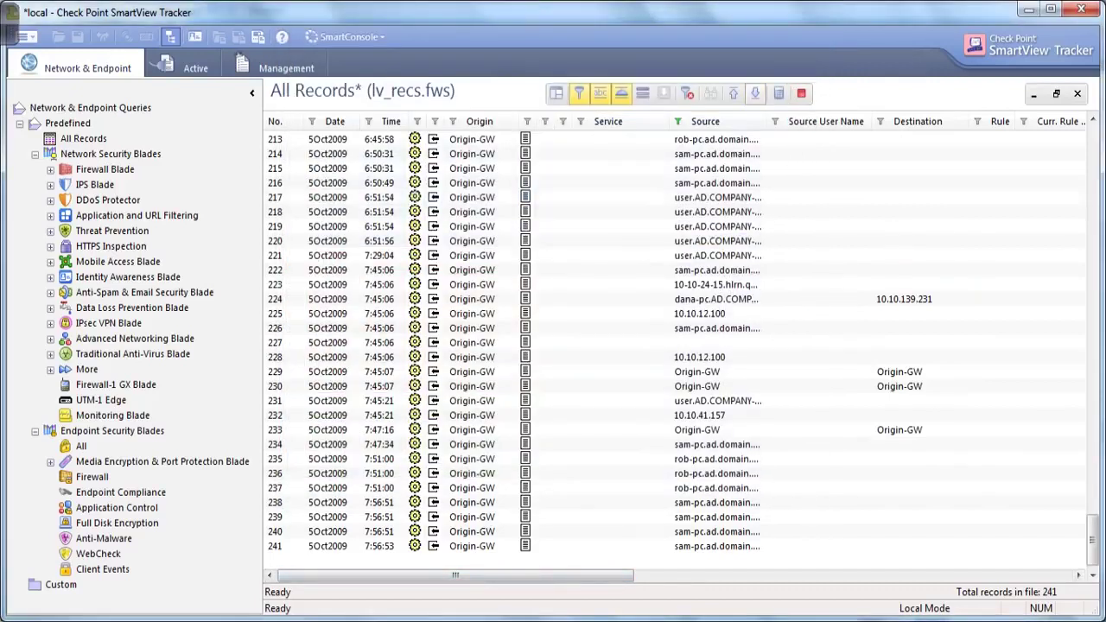
# Change the Source filter's comparison for 172.16.2.120 to Contains, and inspect the details of record 99.
pyautogui.rightClick(731, 128)
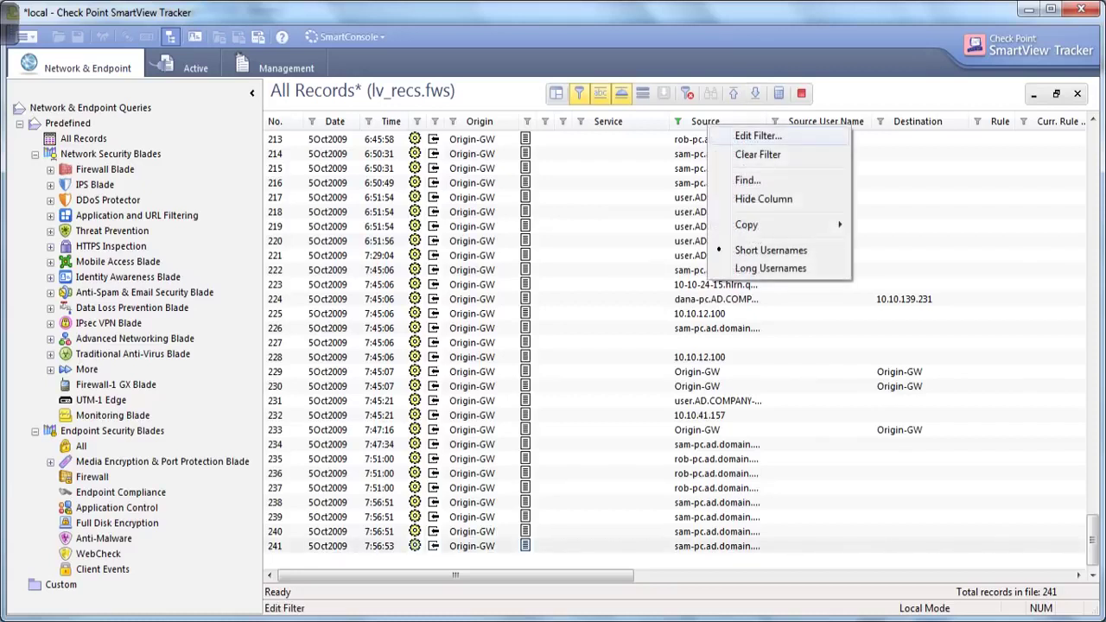
pyautogui.click(748, 136)
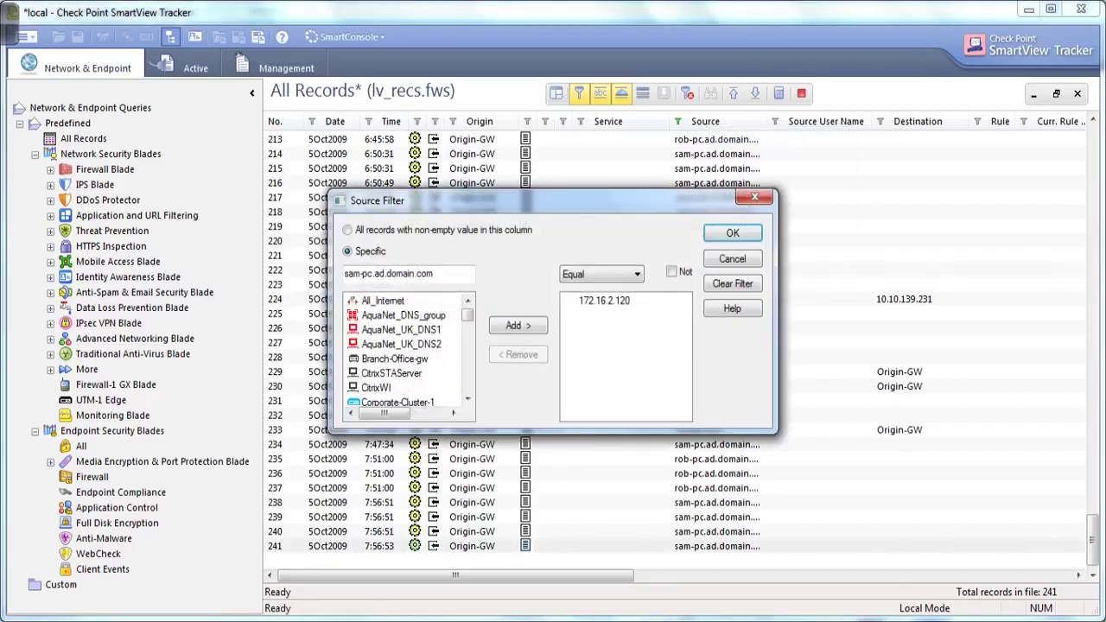
pyautogui.click(605, 301)
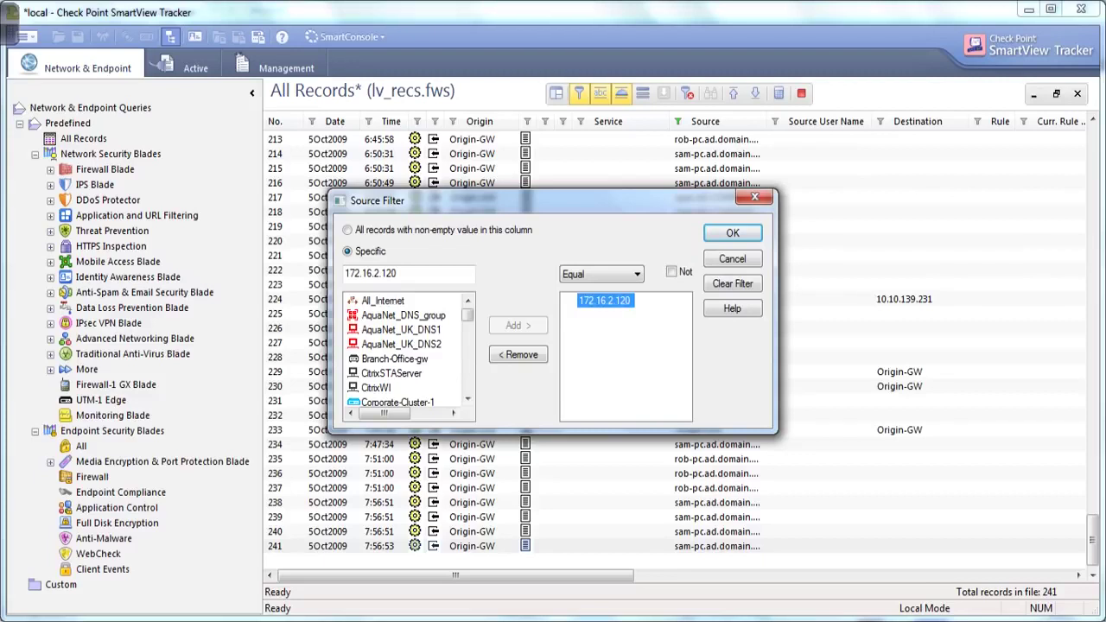
pyautogui.click(637, 274)
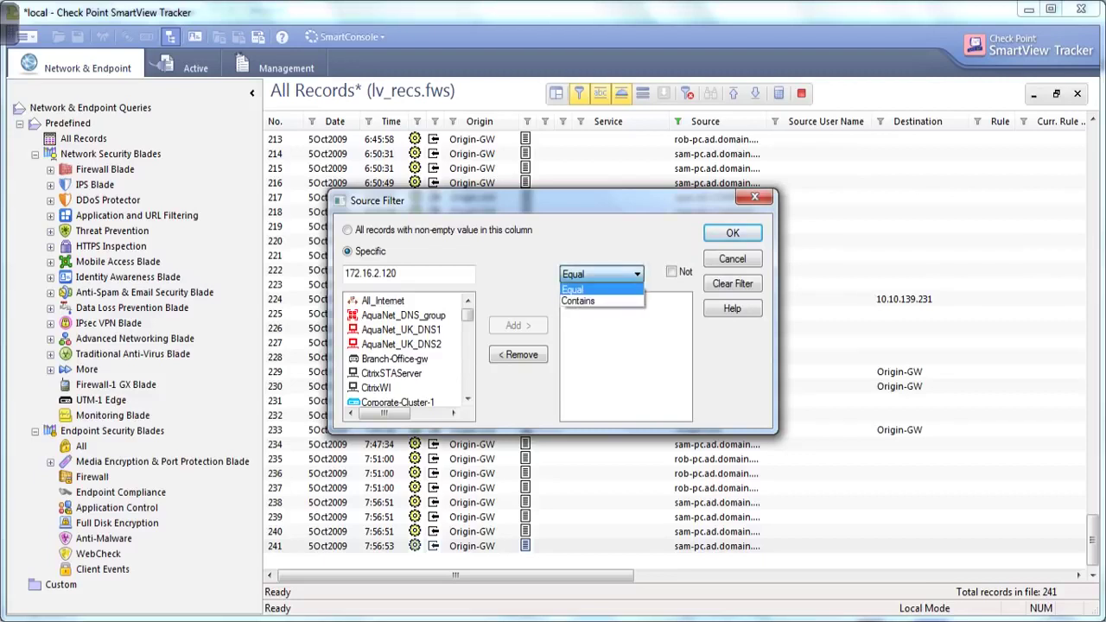
pyautogui.click(596, 300)
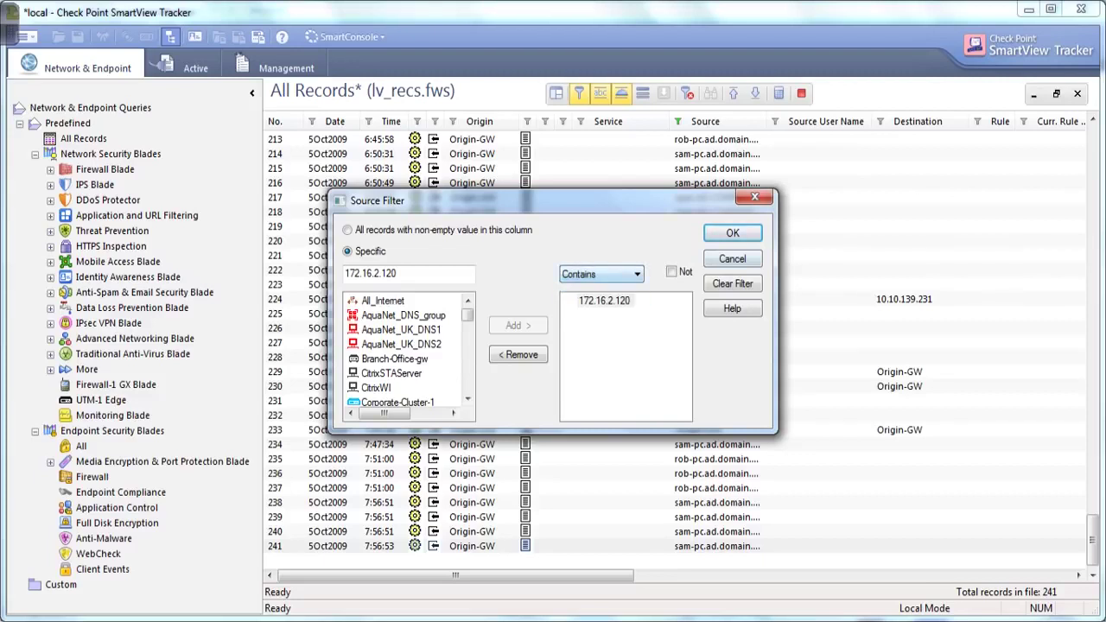
pyautogui.press('Return')
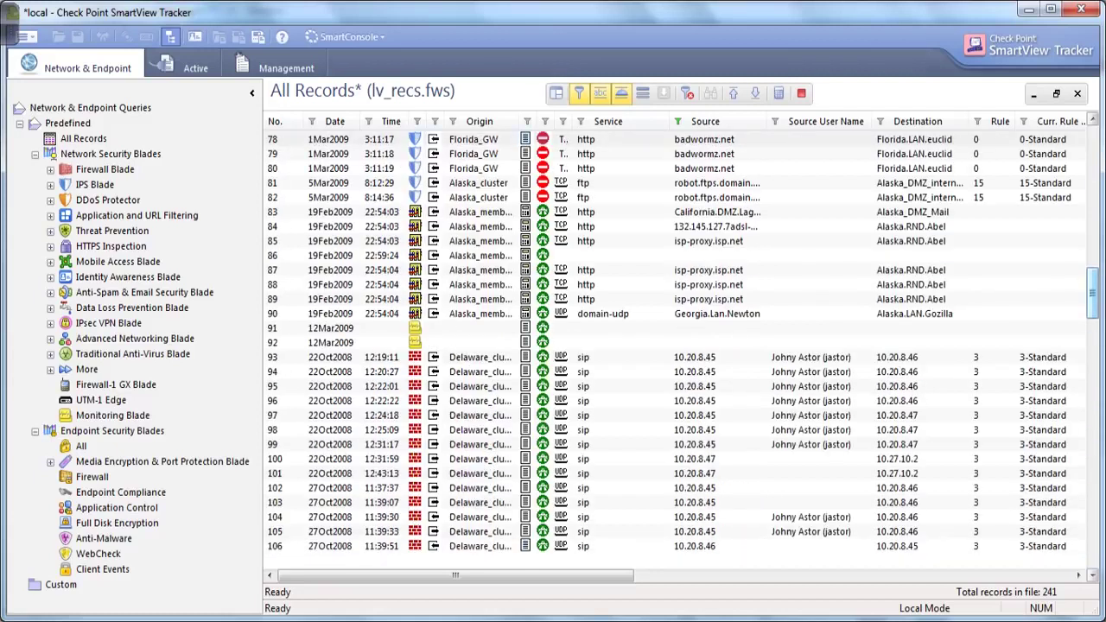
pyautogui.doubleClick(695, 444)
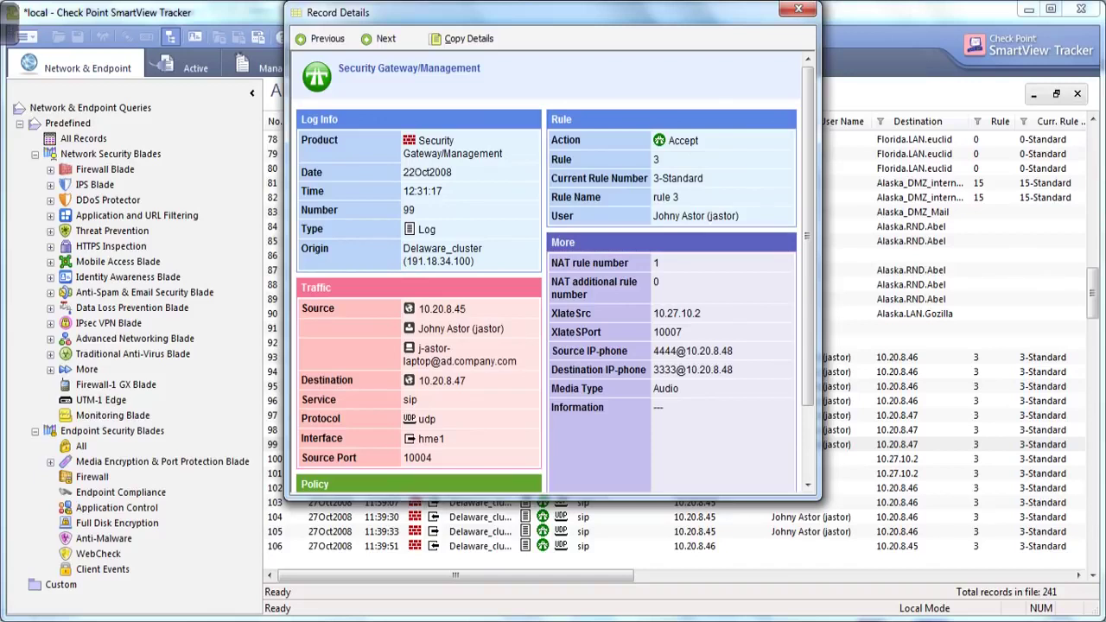
pyautogui.click(798, 8)
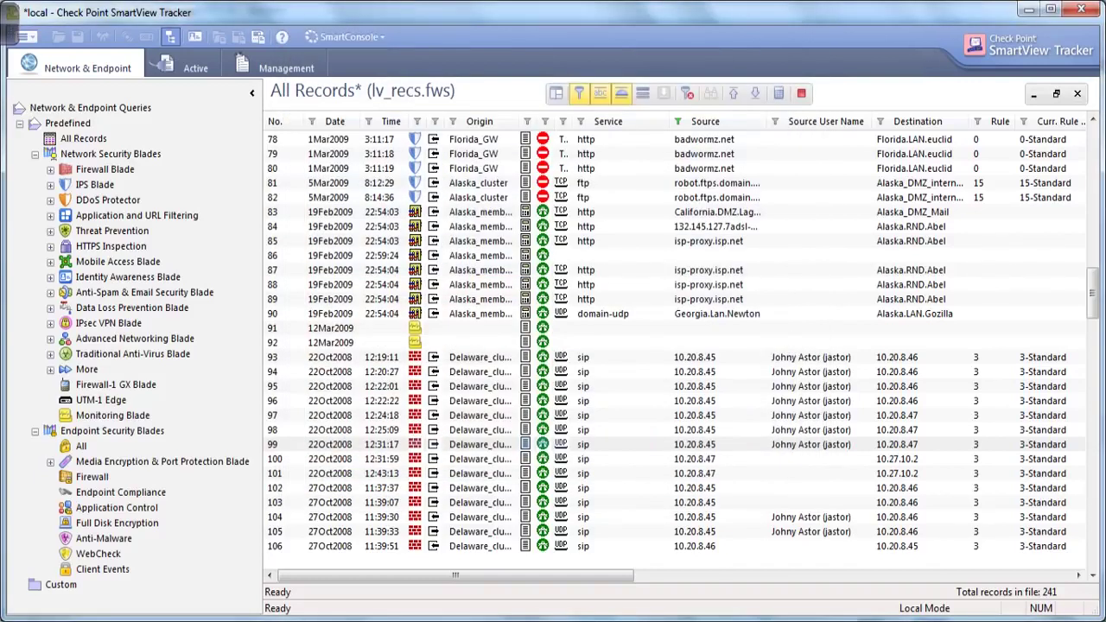
# Clear the Source column filter and return to the first record of the log.
pyautogui.rightClick(704, 121)
pyautogui.click(735, 128)
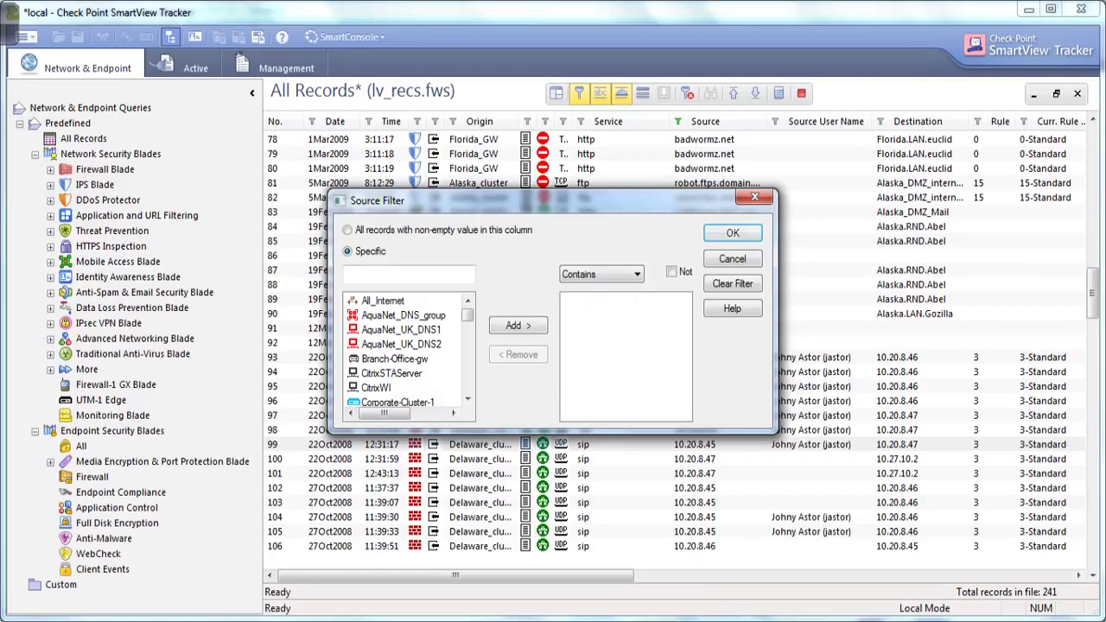
pyautogui.click(732, 232)
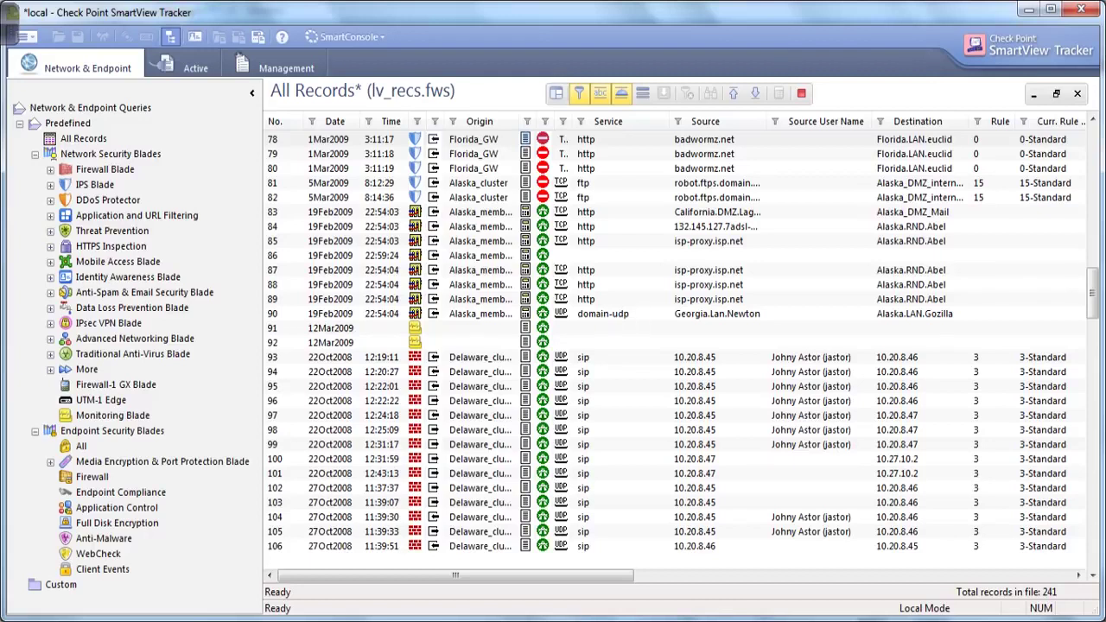
pyautogui.click(756, 93)
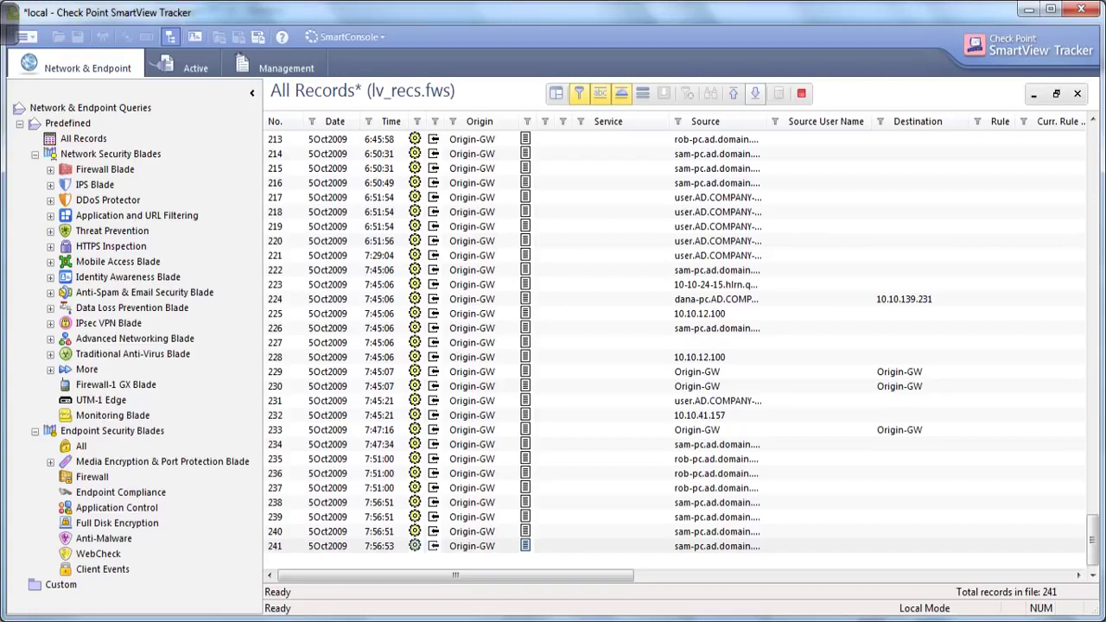
pyautogui.click(734, 93)
# Copy the source IP address 172.16.2.120 from the details of record 3 and close the details.
pyautogui.click(709, 168)
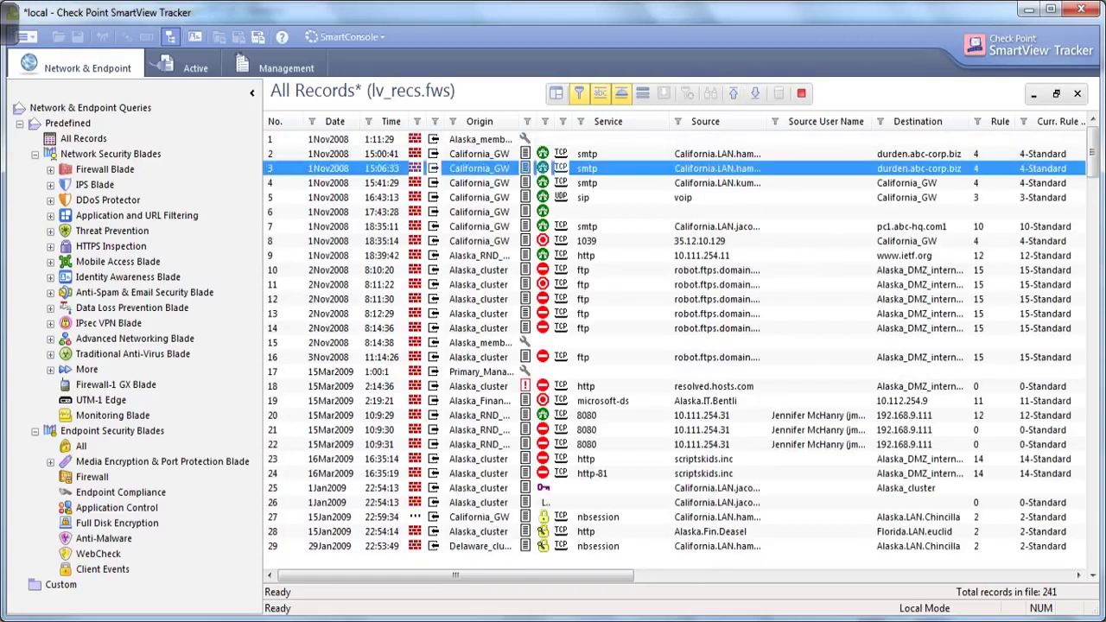
pyautogui.doubleClick(709, 168)
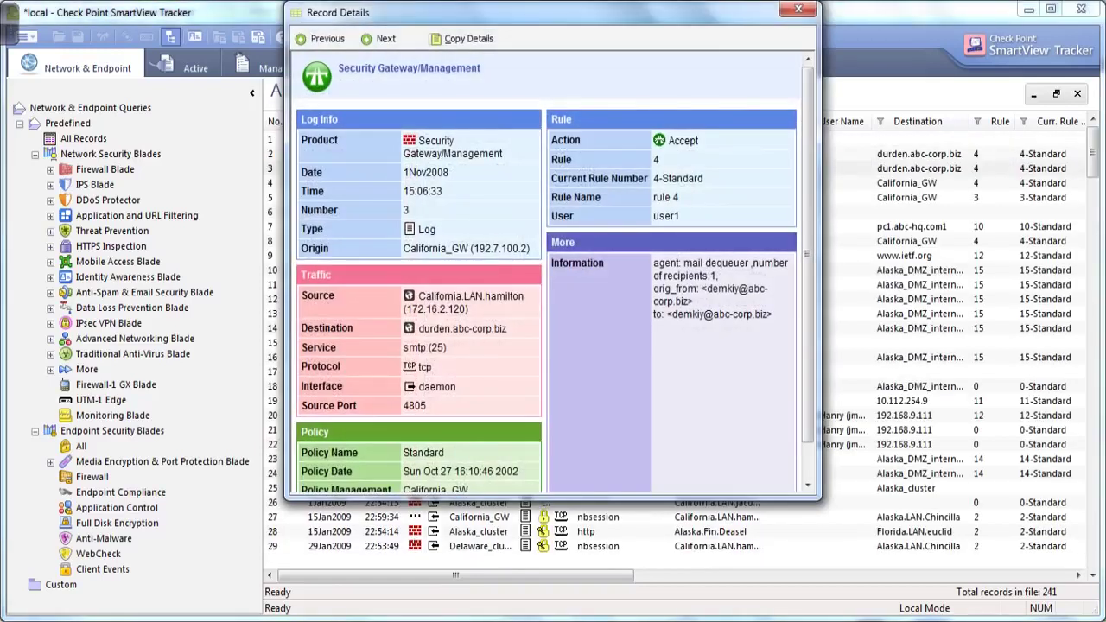
pyautogui.moveTo(468, 310); pyautogui.dragTo(405, 309)
pyautogui.rightClick(415, 309)
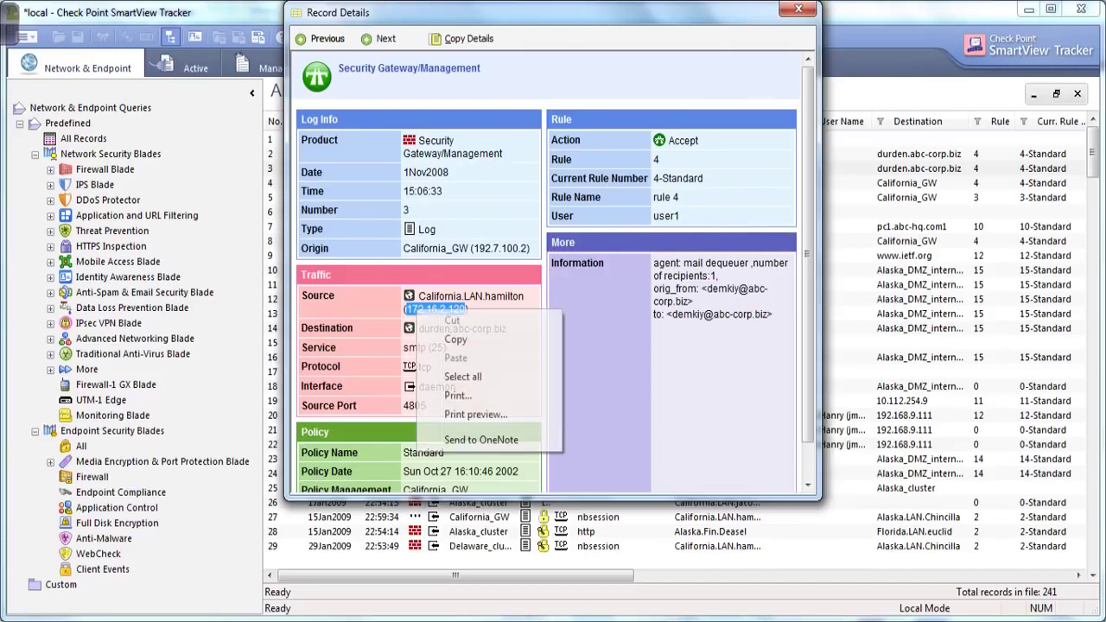
pyautogui.click(456, 340)
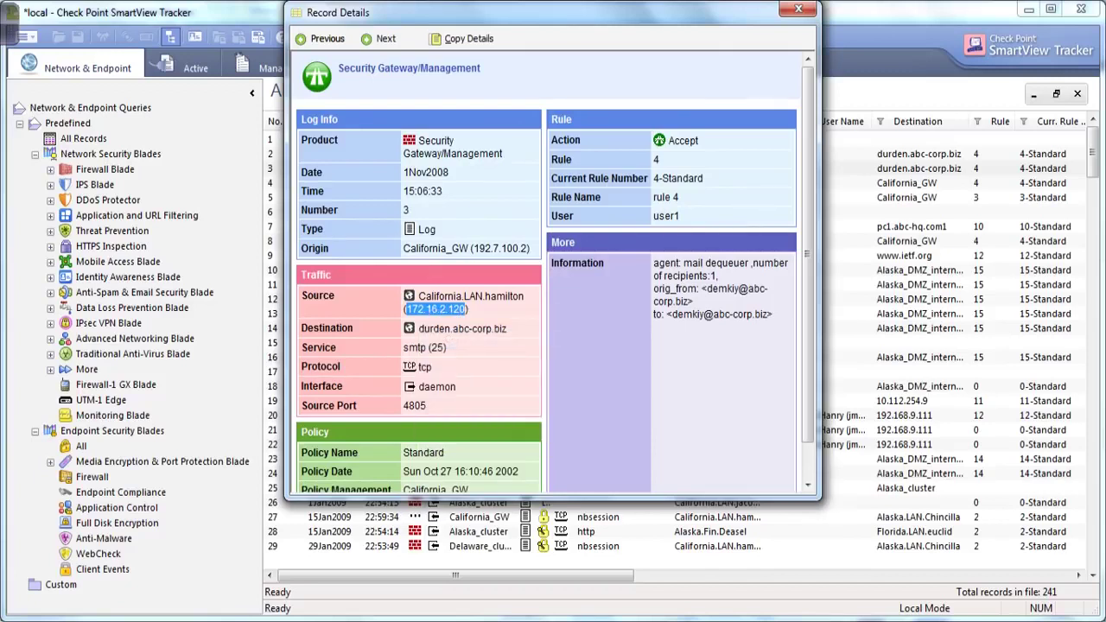
pyautogui.click(799, 9)
# Apply a Source column filter with the comparison Equal and the copied address 172.16.2.120.
pyautogui.rightClick(715, 125)
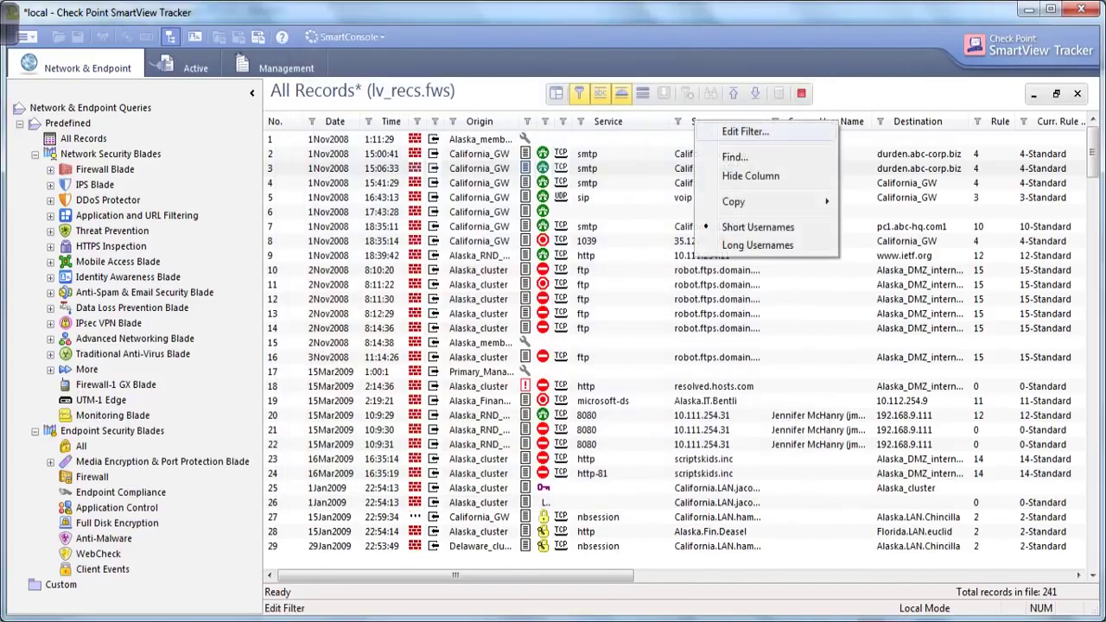
pyautogui.click(745, 132)
pyautogui.press('Delete')
pyautogui.hotkey('ctrl', 'v')
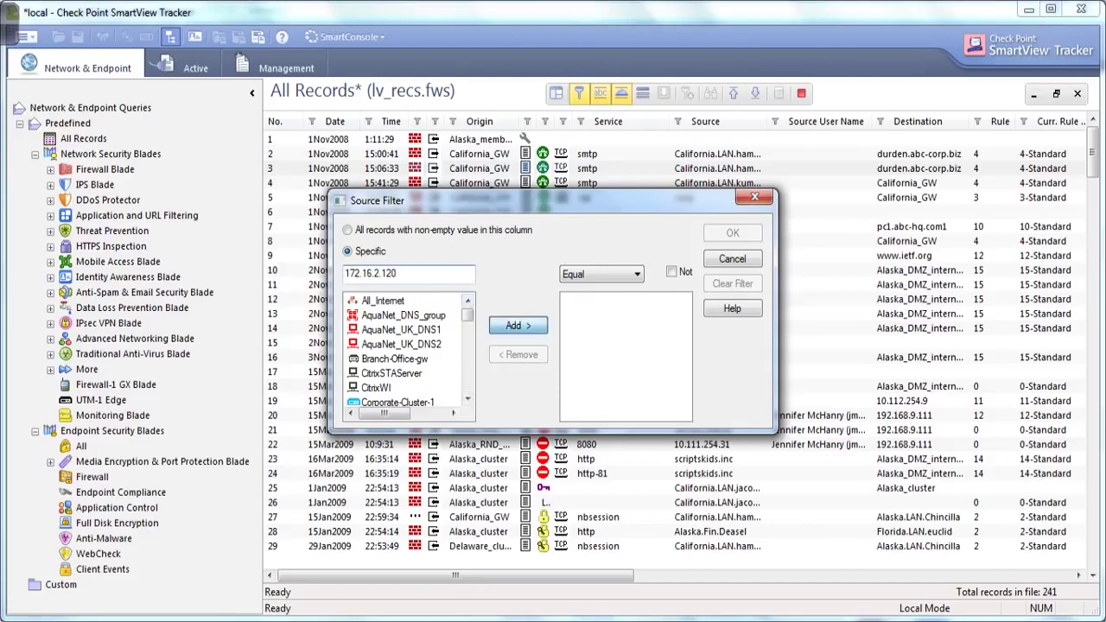
pyautogui.click(519, 325)
pyautogui.click(732, 232)
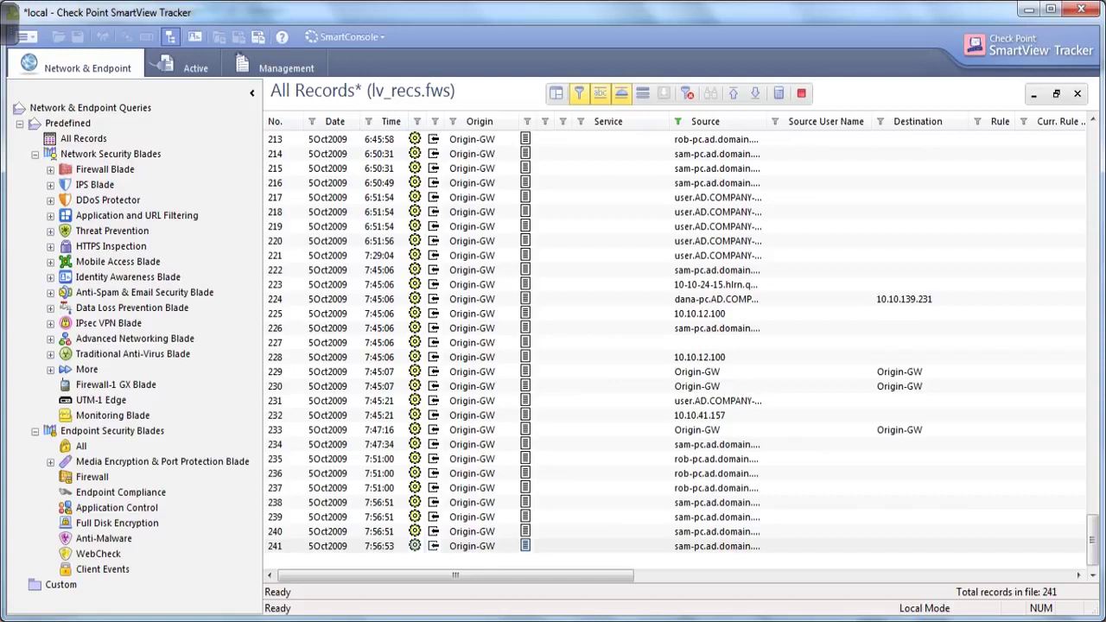
pyautogui.moveTo(455, 576)
pyautogui.mouseDown()
pyautogui.moveTo(642, 575)
pyautogui.moveTo(468, 576)
pyautogui.mouseUp()
pyautogui.hscroll(-2, 674, 341)
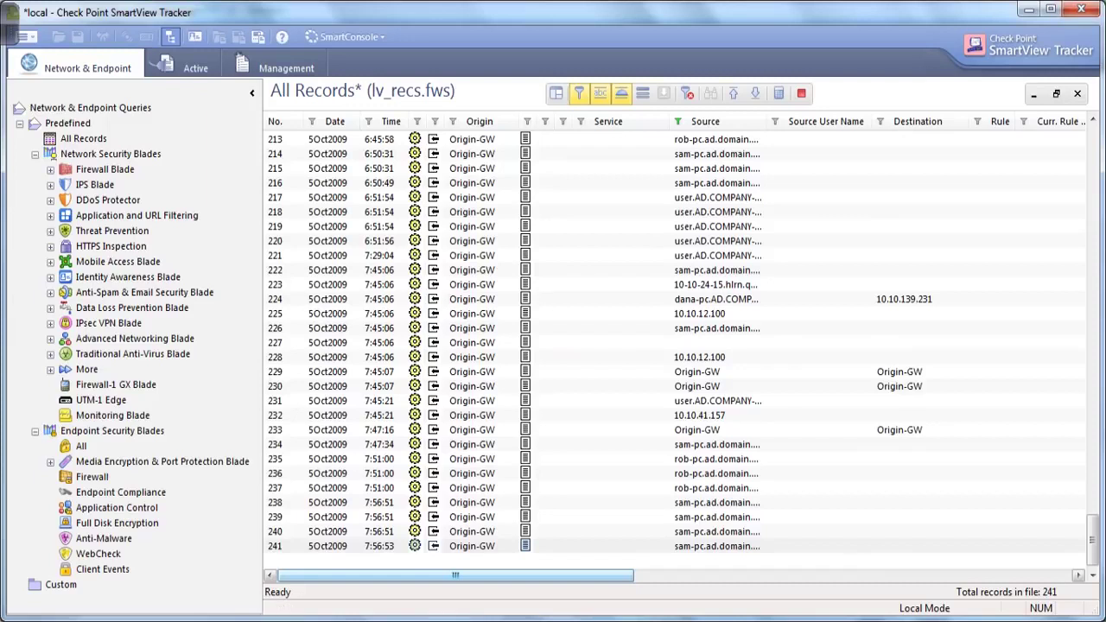
pyautogui.click(11, 26)
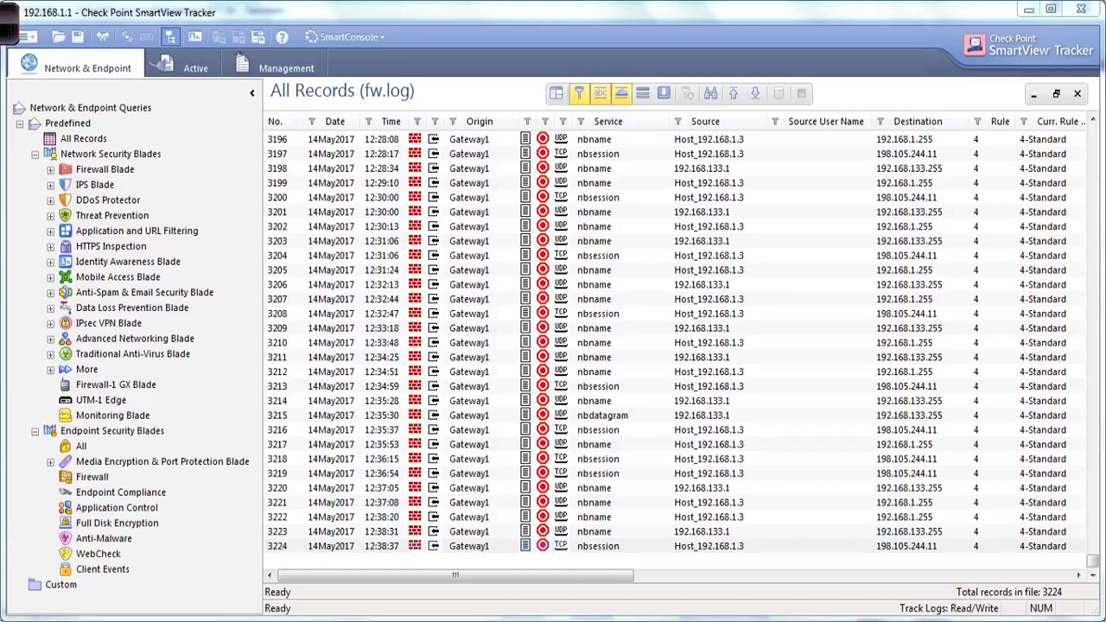
# Filter the Source column to records equal to Host_192.168.1.3 and jump to the end of the log.
pyautogui.rightClick(705, 123)
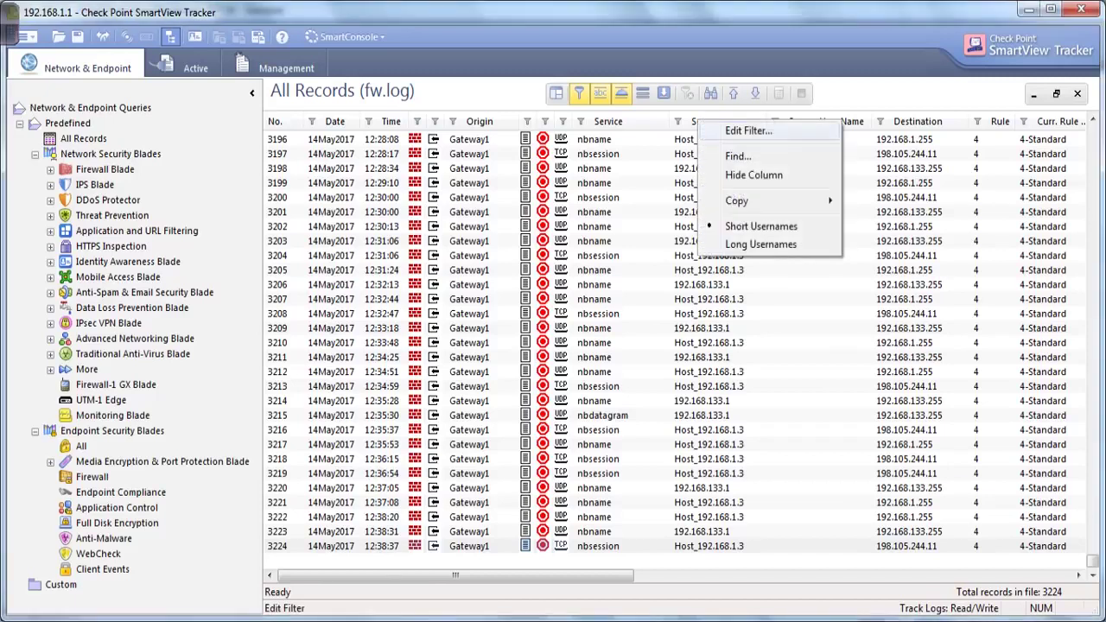
pyautogui.click(735, 132)
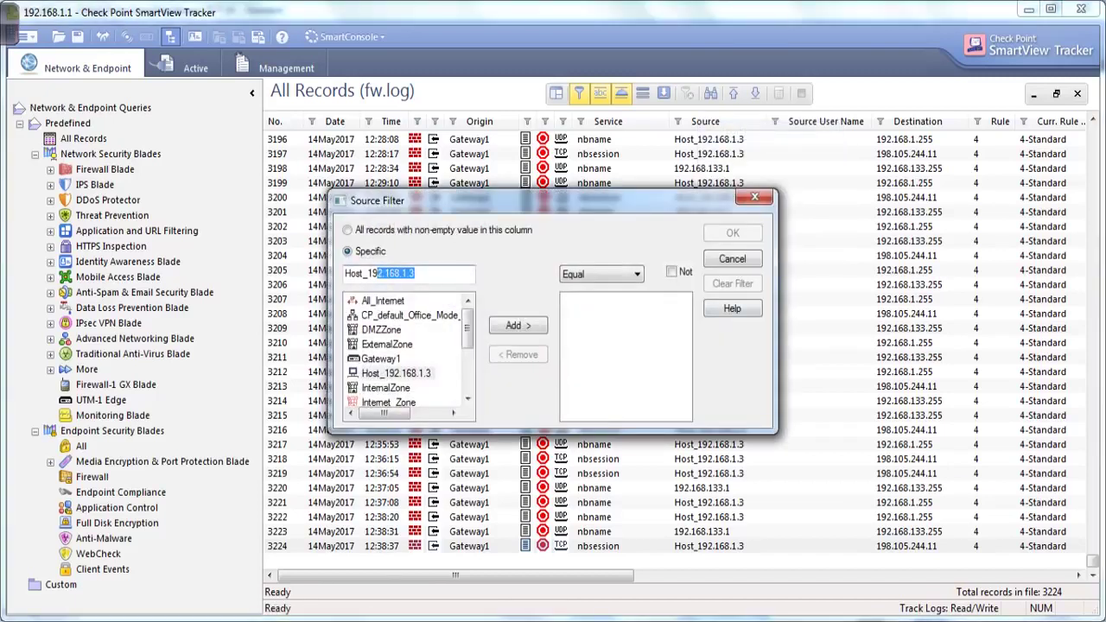
pyautogui.click(519, 326)
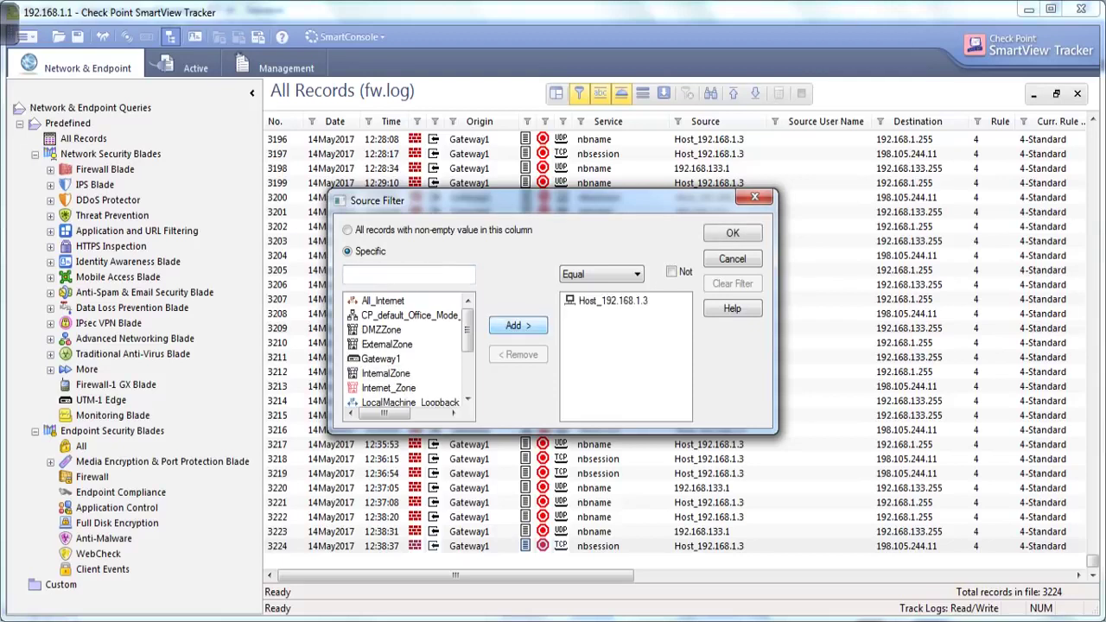
pyautogui.click(733, 233)
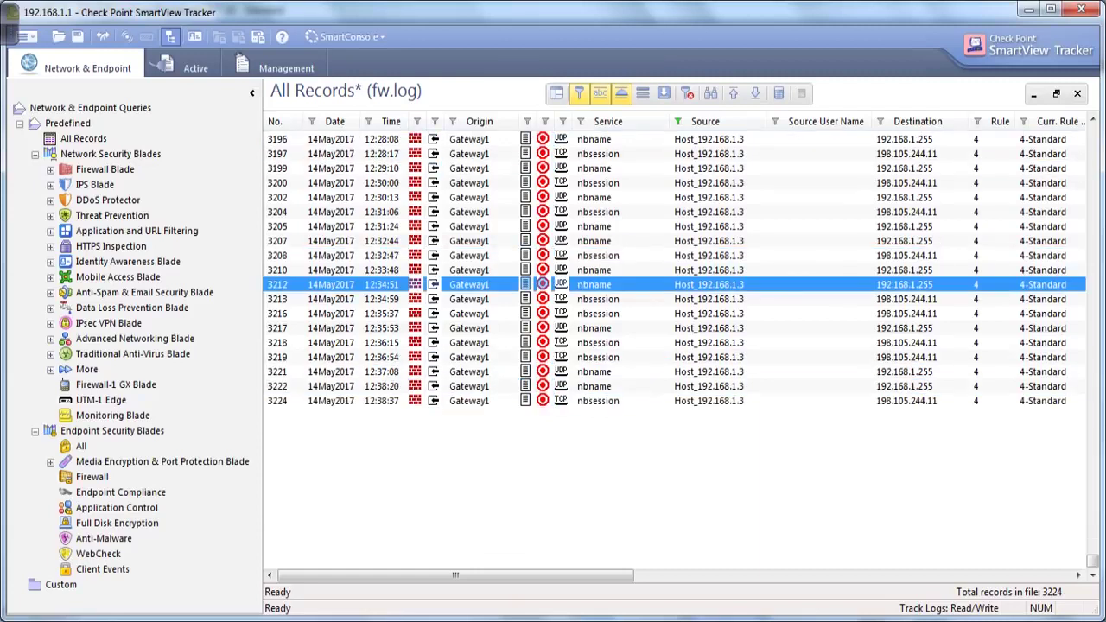
pyautogui.click(756, 94)
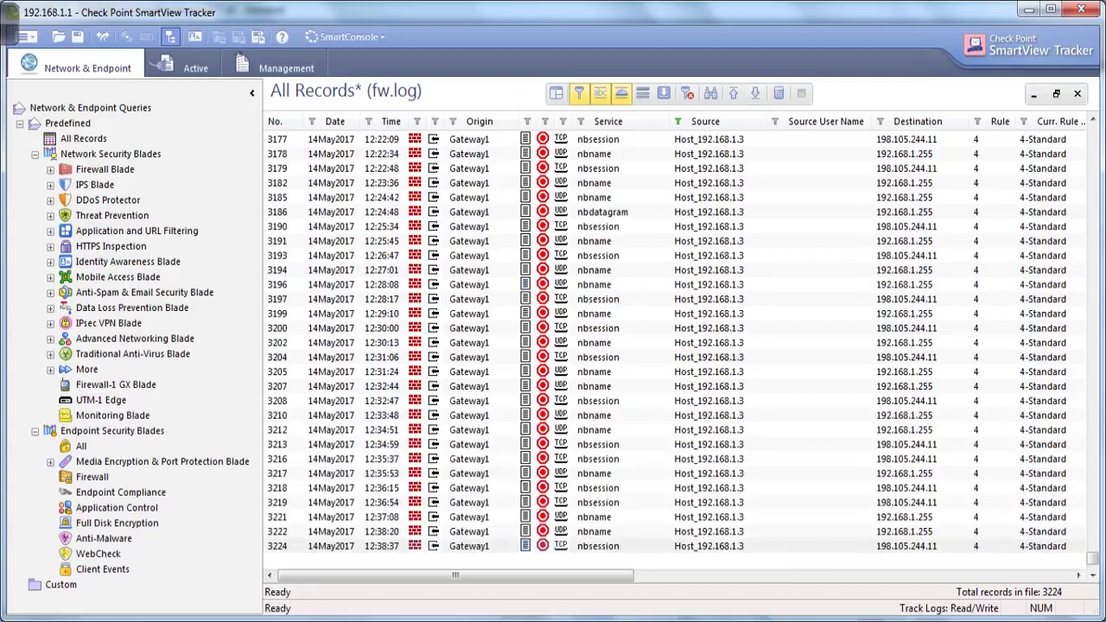
# Copy the address 161.156.2.2 while applying it as a Destination column filter with the comparison Equal.
pyautogui.rightClick(924, 227)
pyautogui.click(964, 132)
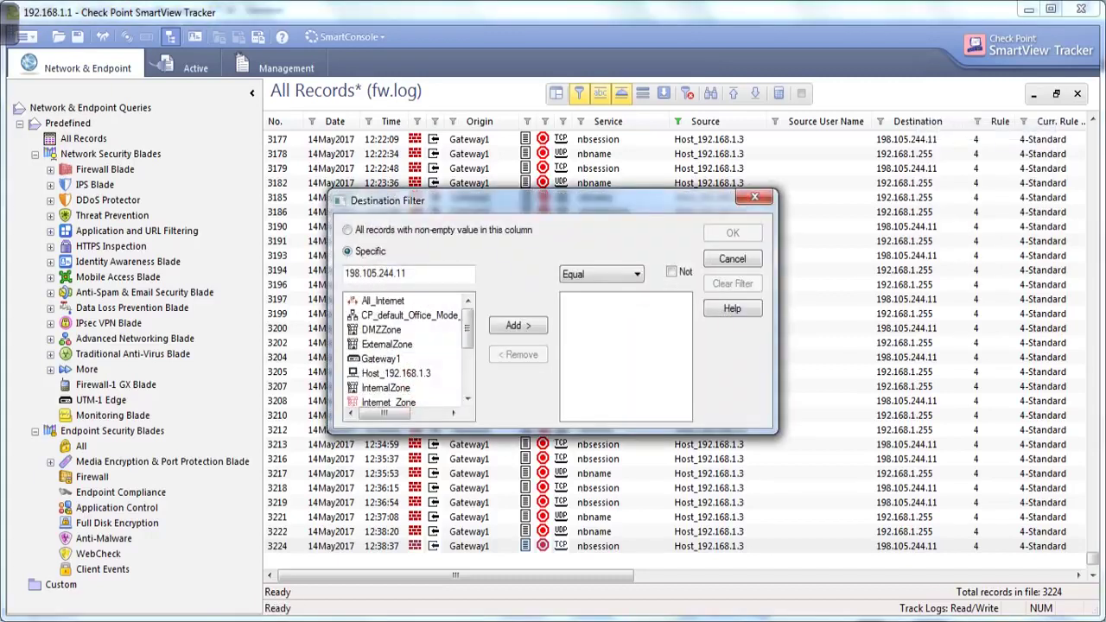
pyautogui.press('Tab')
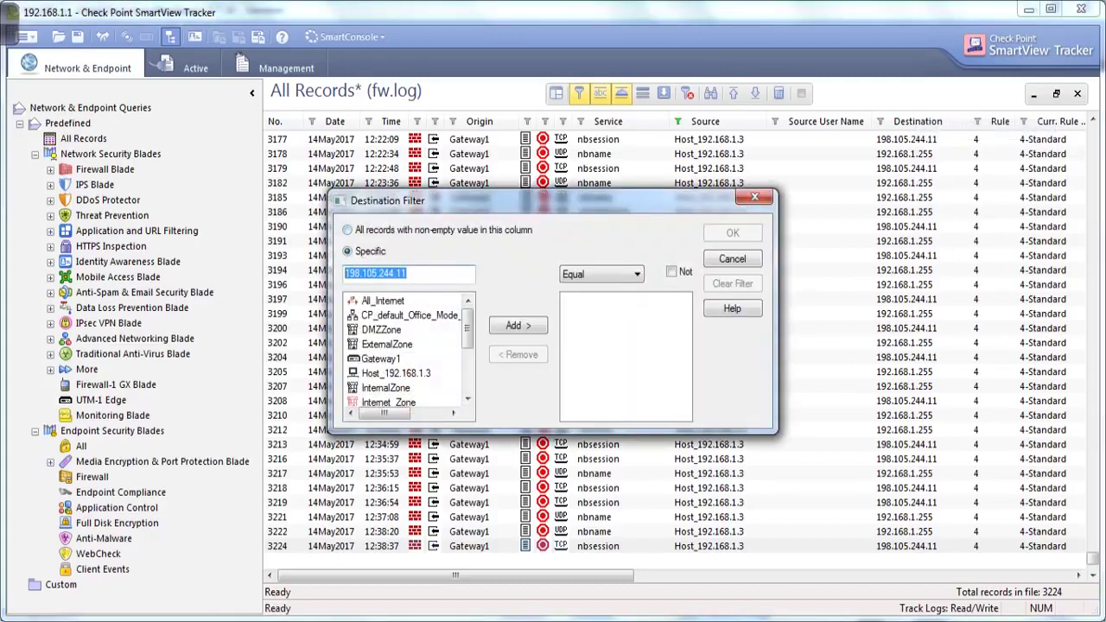
pyautogui.write('161')
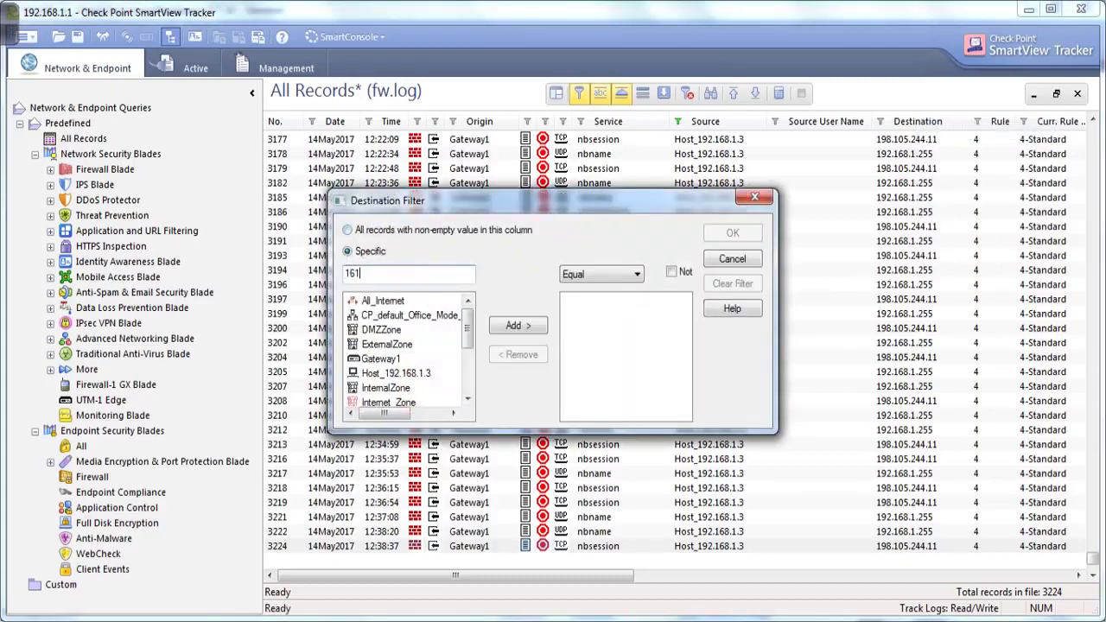
pyautogui.write('.156.2.2')
pyautogui.hotkey('shift', 'Left')
pyautogui.hotkey('shift', 'Left')
pyautogui.hotkey('shift', 'Left')
pyautogui.hotkey('shift', 'Left')
pyautogui.hotkey('shift', 'Left')
pyautogui.hotkey('shift', 'Left')
pyautogui.hotkey('shift', 'Left')
pyautogui.hotkey('shift', 'Left')
pyautogui.hotkey('shift', 'Left')
pyautogui.hotkey('shift', 'Left')
pyautogui.hotkey('shift', 'Left')
pyautogui.press('super+c')
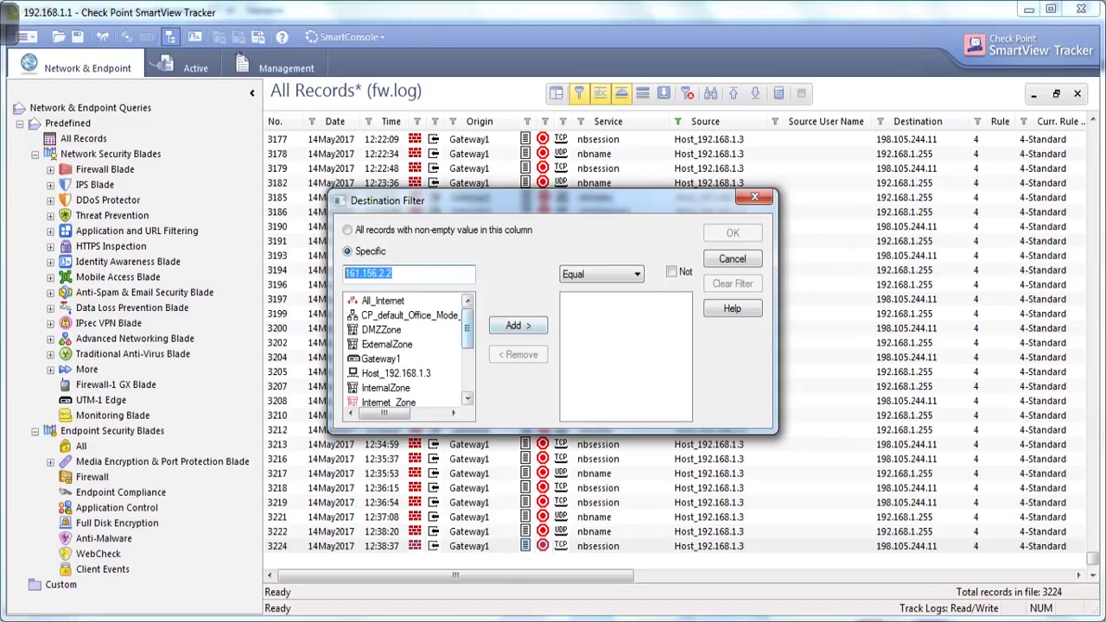
pyautogui.click(519, 326)
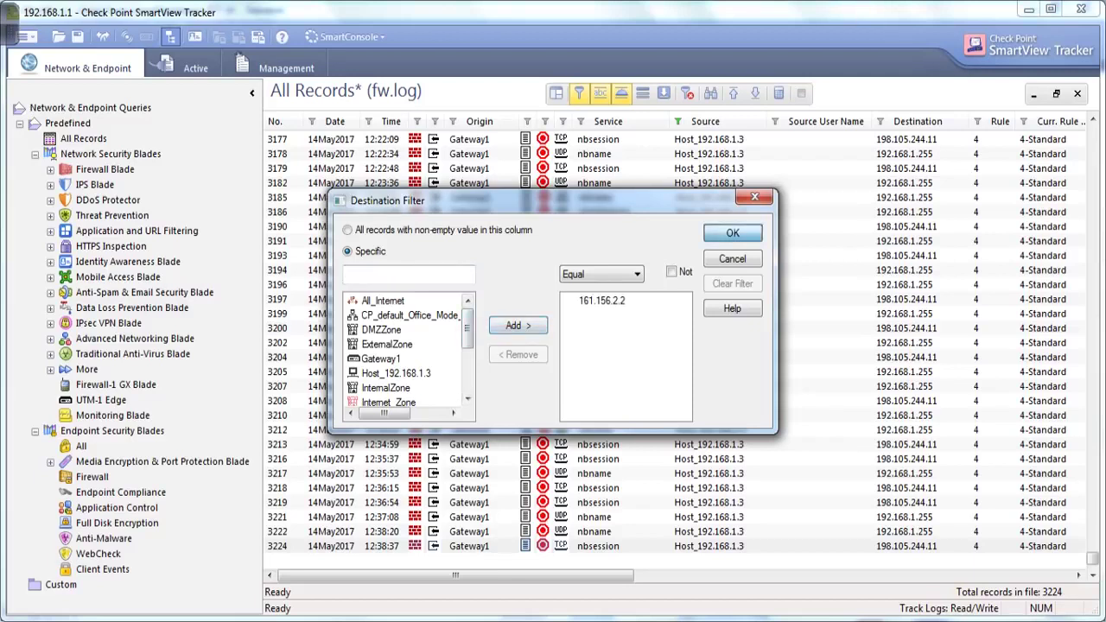
pyautogui.press('Return')
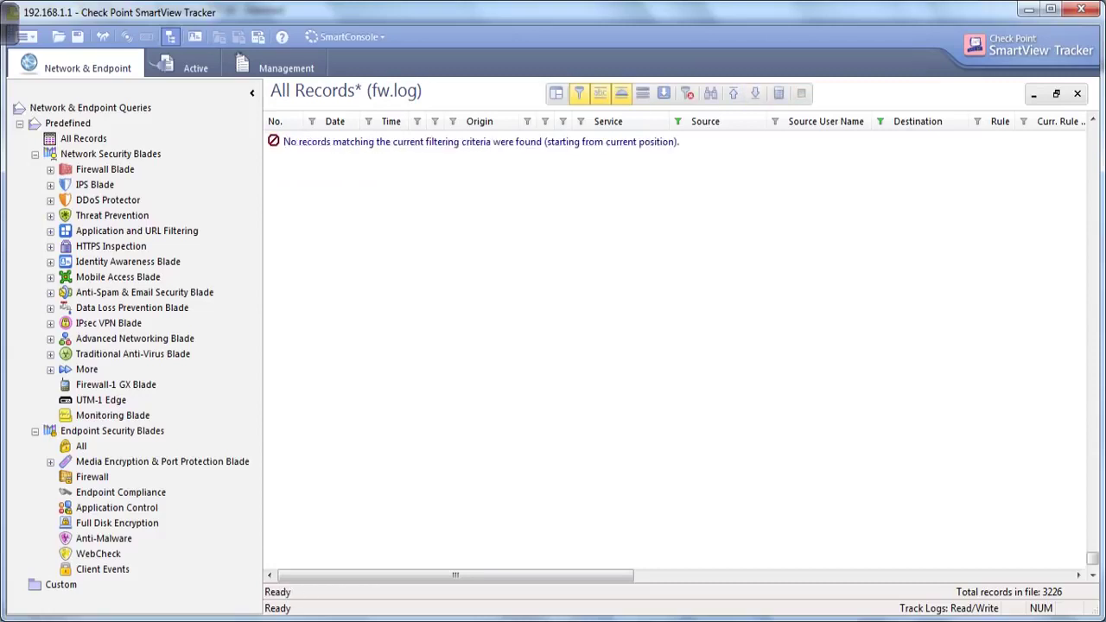
# Open a Command Prompt, run "ping 161.156.2.2 443", and return to SmartView Tracker at the end of the log.
pyautogui.press('super+r')
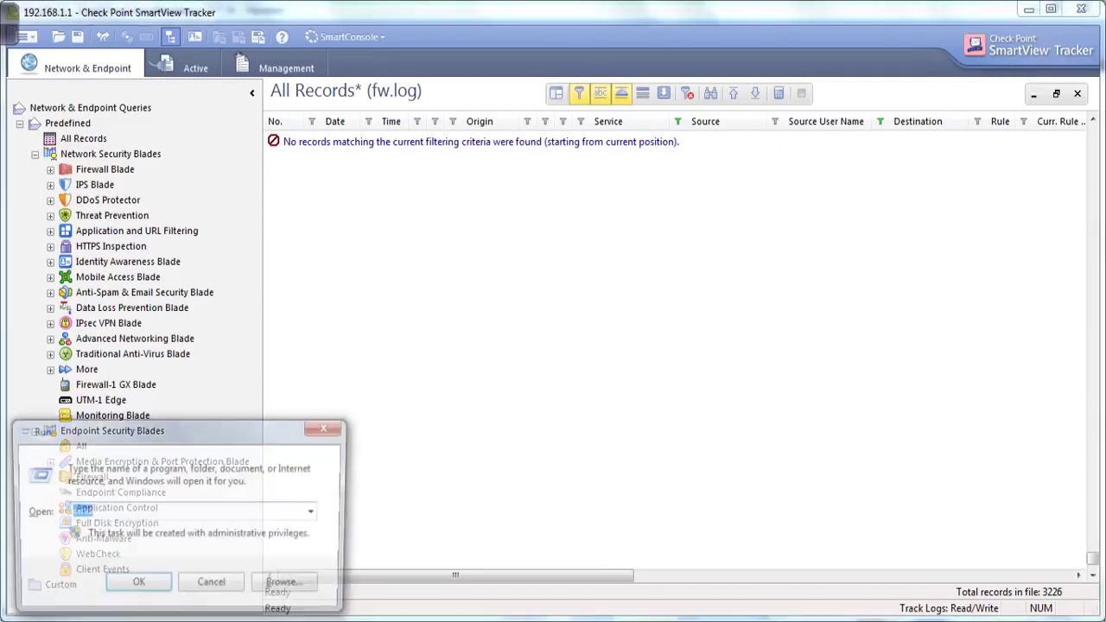
pyautogui.press('Return')
pyautogui.write('ping')
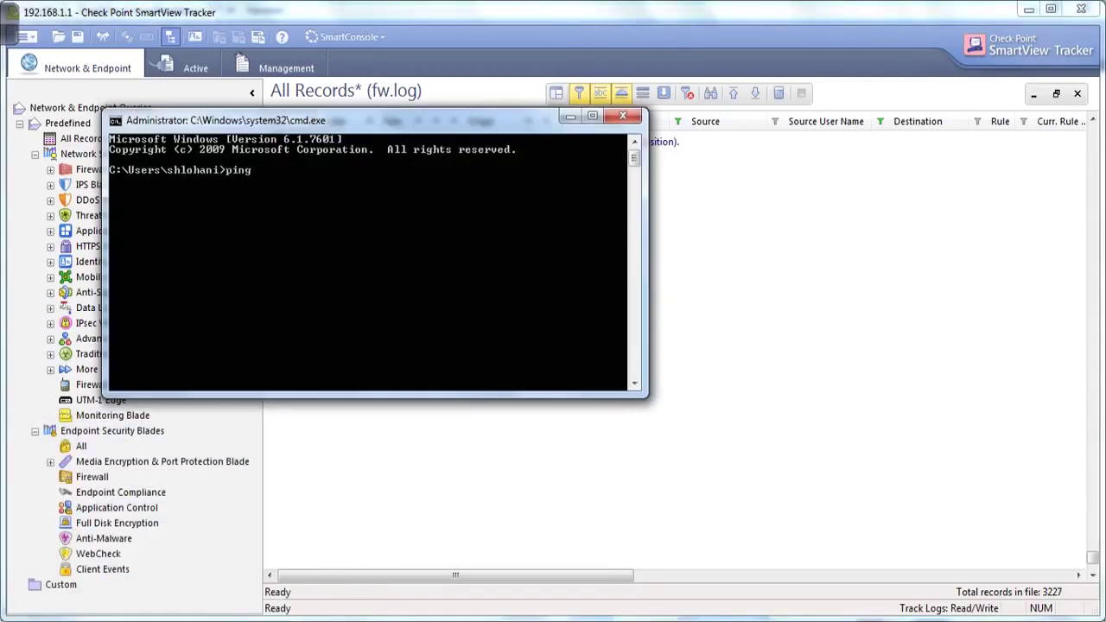
pyautogui.moveTo(371, 120); pyautogui.dragTo(638, 286)
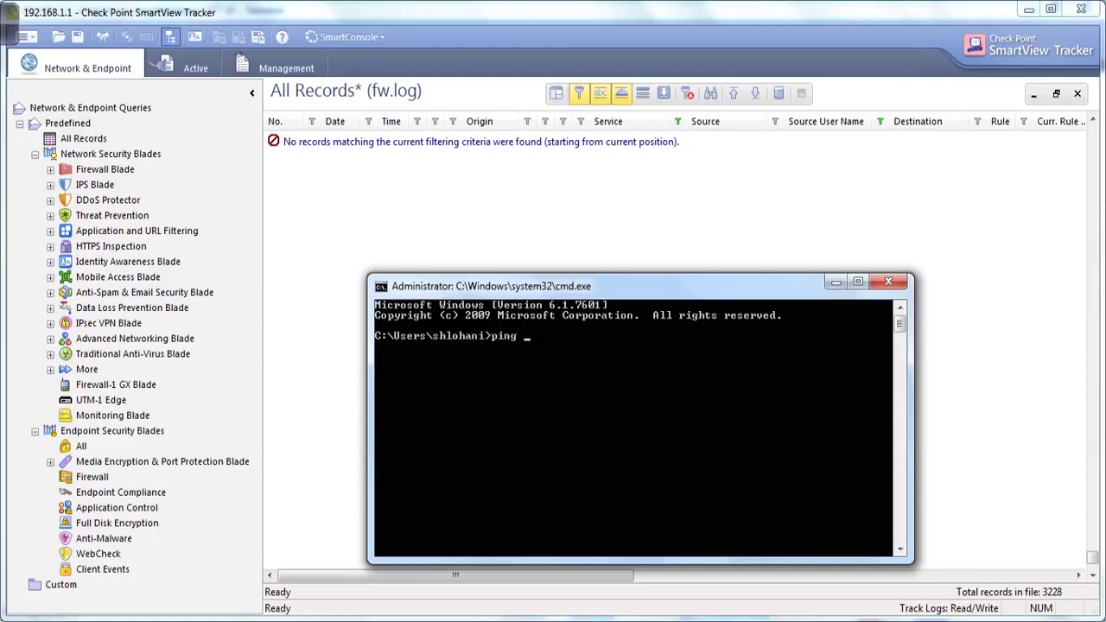
pyautogui.rightClick(579, 359)
pyautogui.click(609, 411)
pyautogui.write('443')
pyautogui.press('Return')
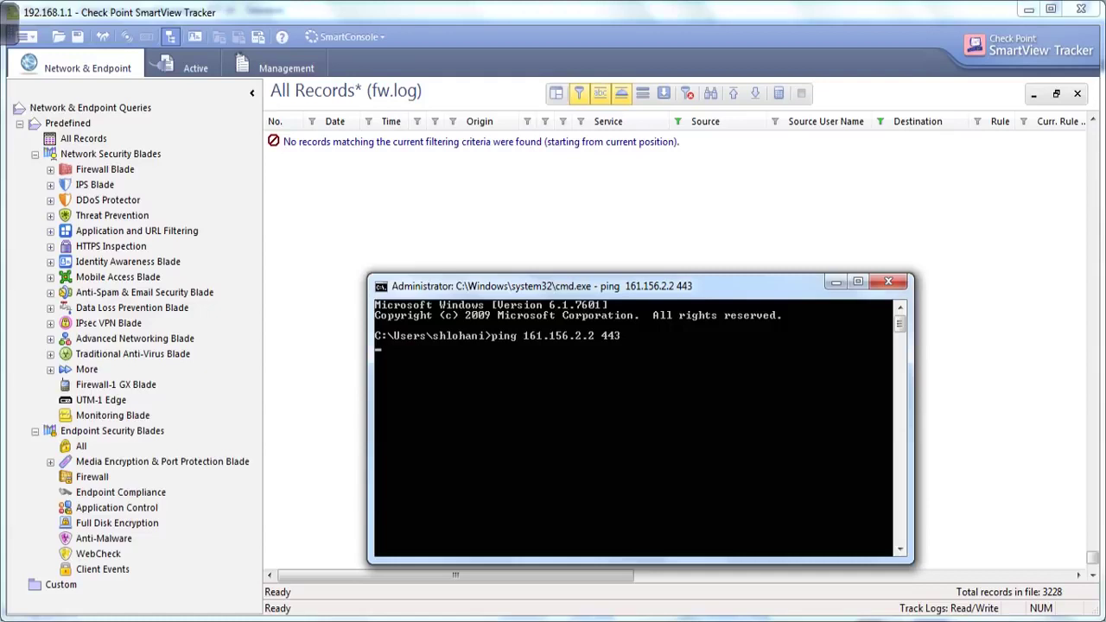
pyautogui.click(756, 93)
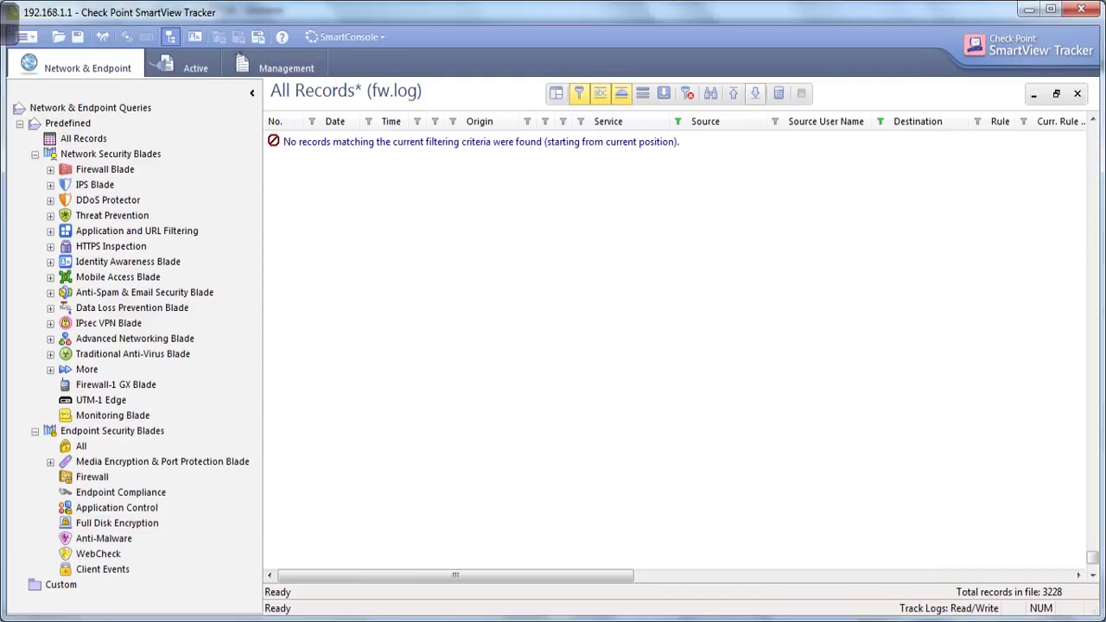
# Run "ping 161.156.2.2" in the Command Prompt and check the end of the filtered log in SmartView Tracker.
pyautogui.hotkey('alt', 'Tab')
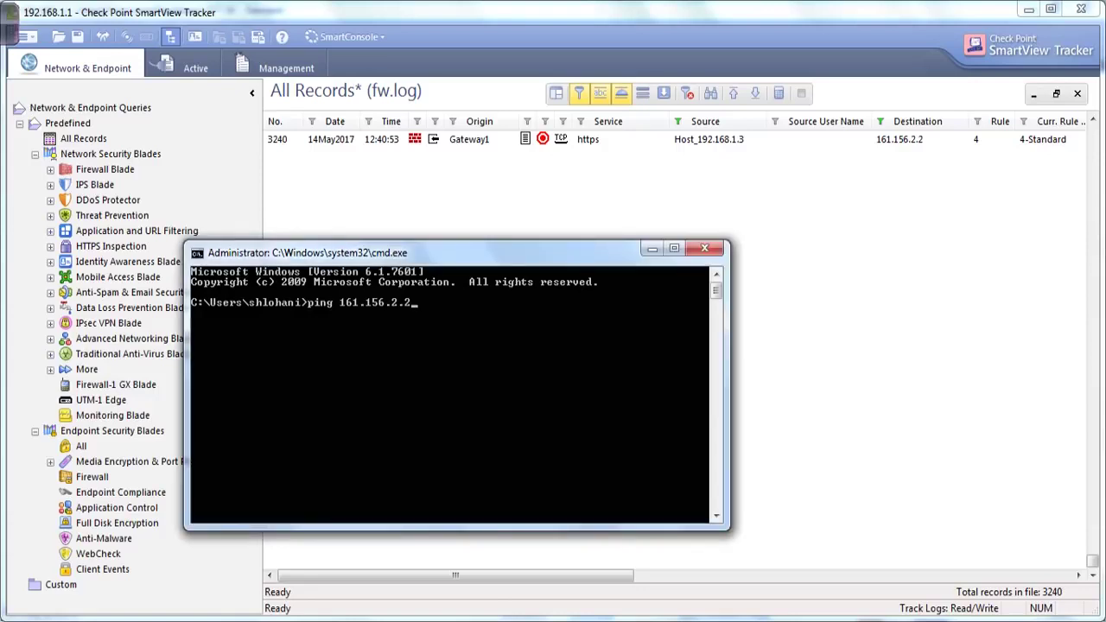
pyautogui.press('Return')
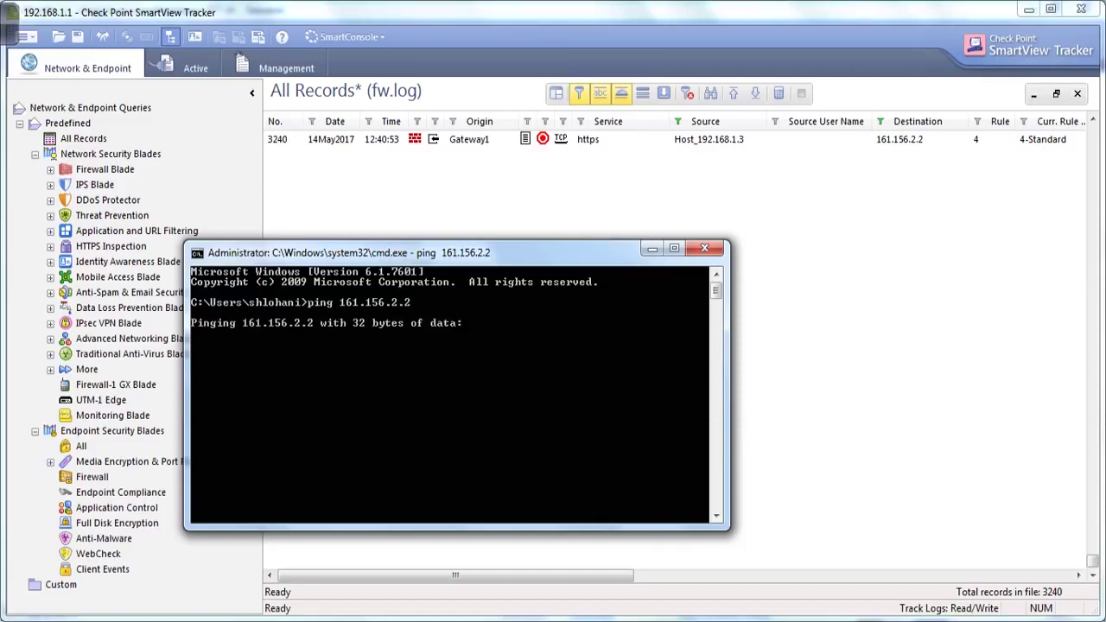
pyautogui.click(755, 94)
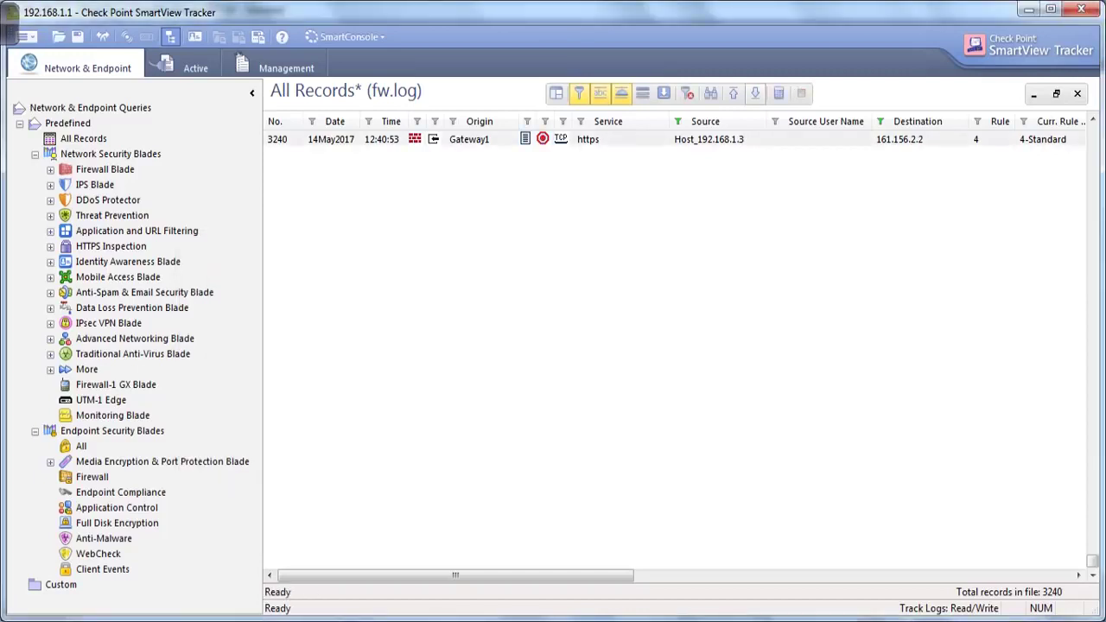
pyautogui.hotkey('alt', 'Tab')
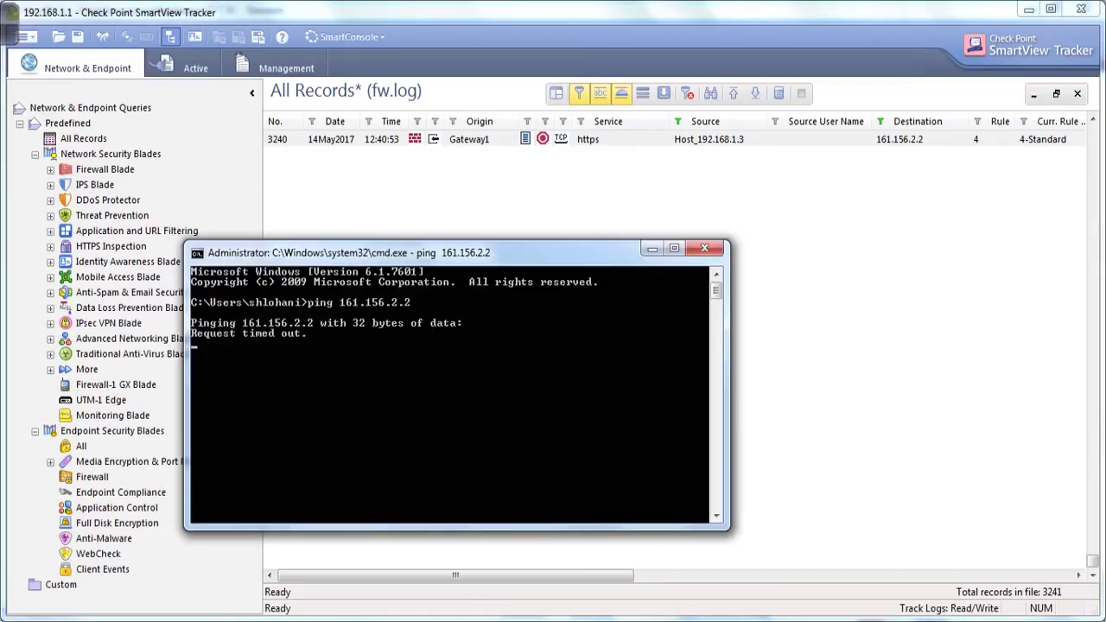
pyautogui.hotkey('alt', 'Tab')
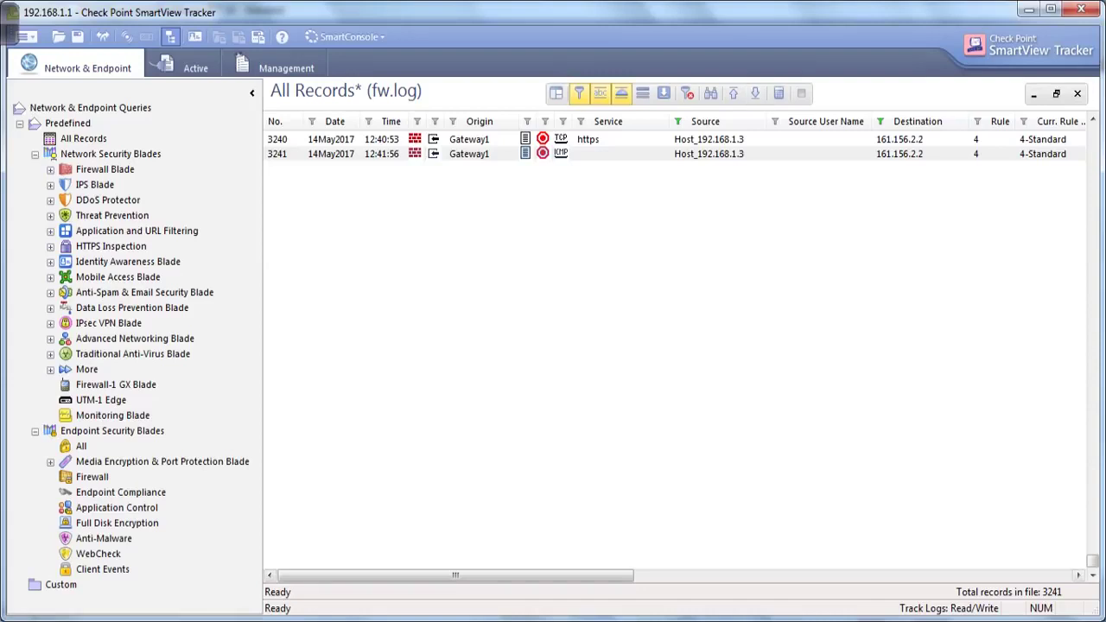
# Examine the rule action, traffic and policy information in the details of record 3241, and close the details.
pyautogui.click(622, 154)
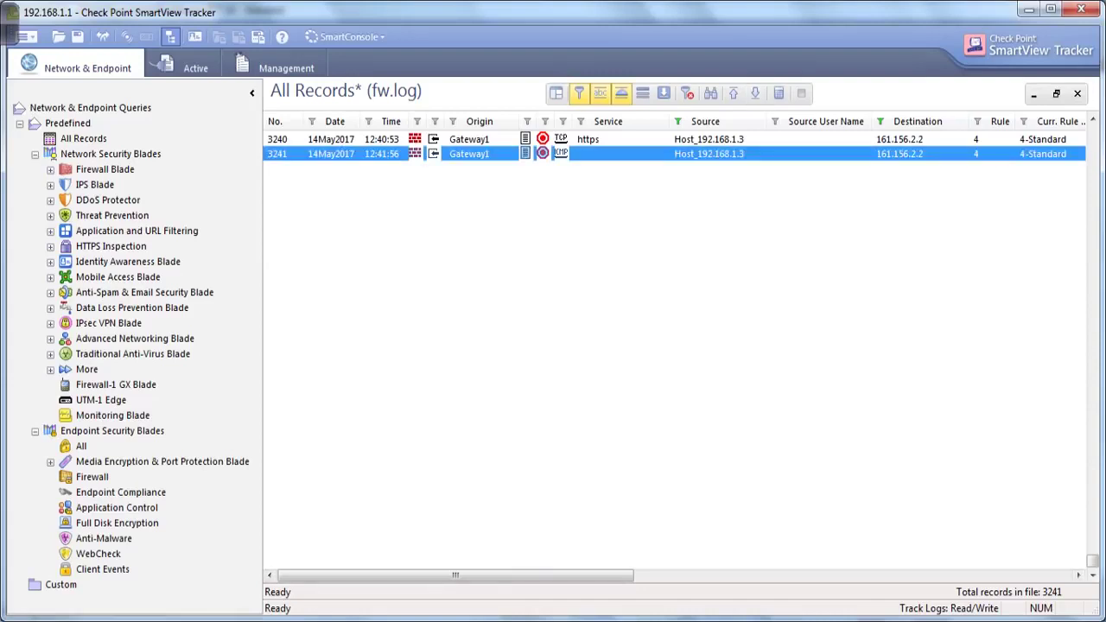
pyautogui.hotkey('alt', 'Tab')
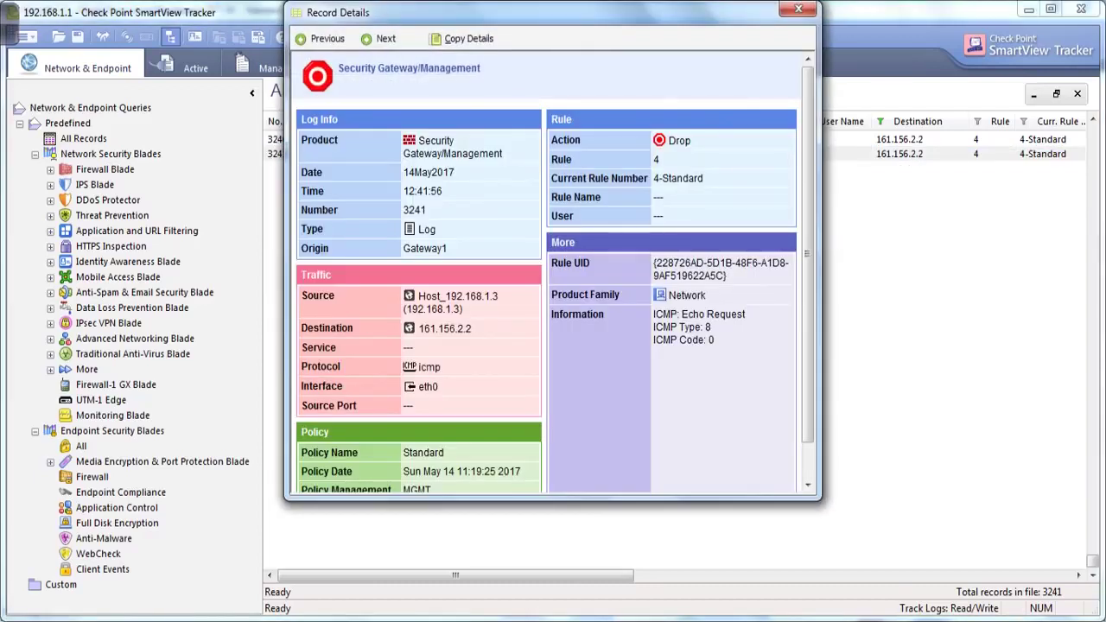
pyautogui.moveTo(692, 141); pyautogui.dragTo(655, 141)
pyautogui.moveTo(519, 12); pyautogui.dragTo(481, 92)
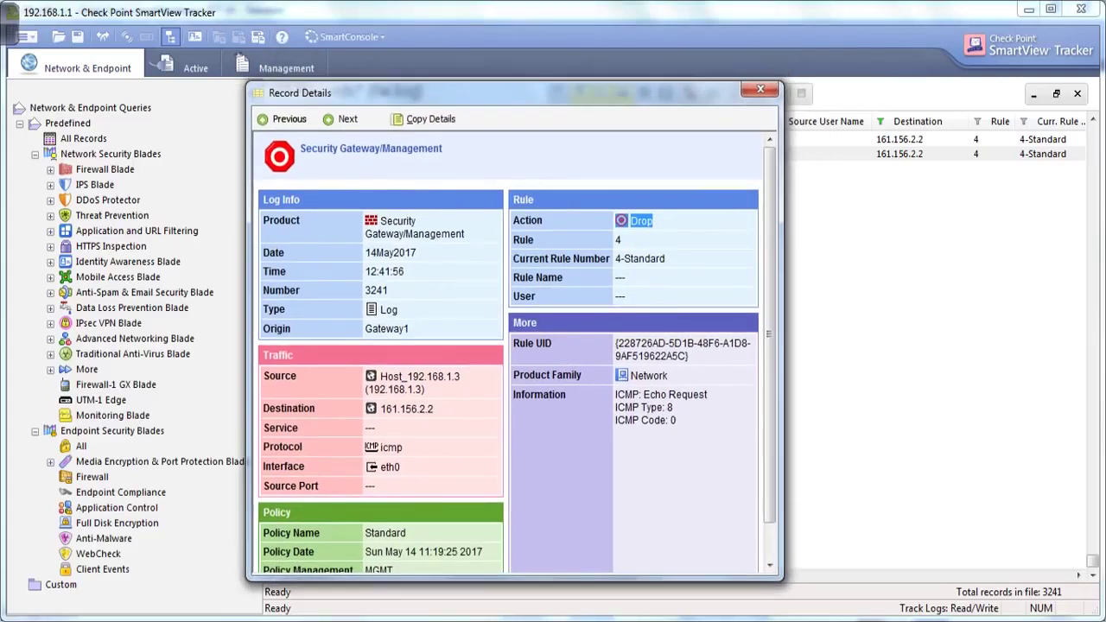
pyautogui.scroll(-1, 516, 353)
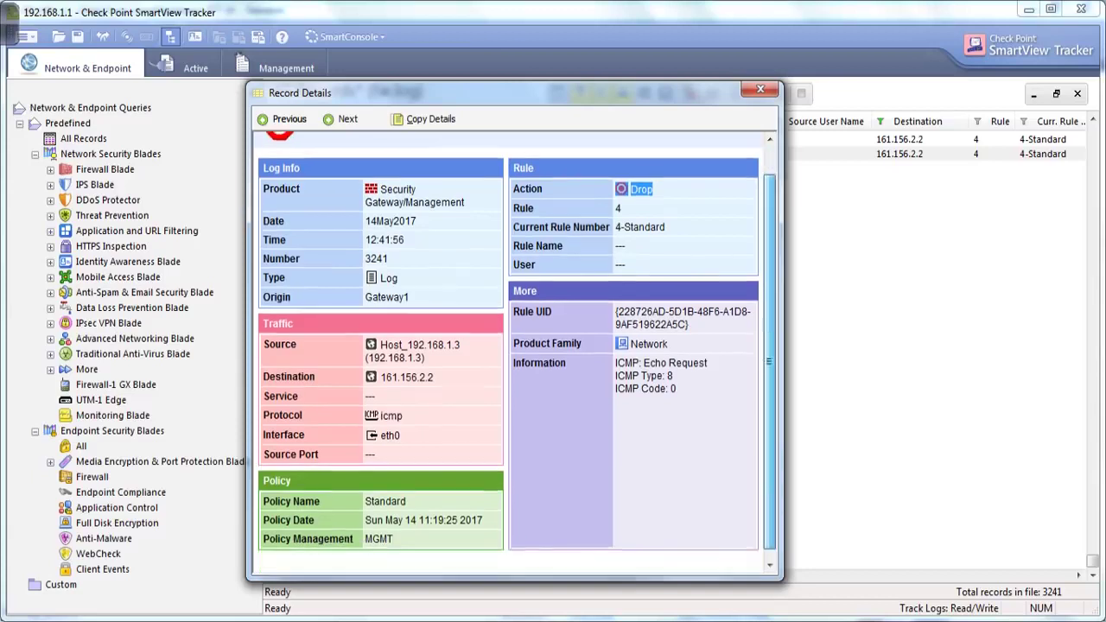
pyautogui.scroll(1, 516, 352)
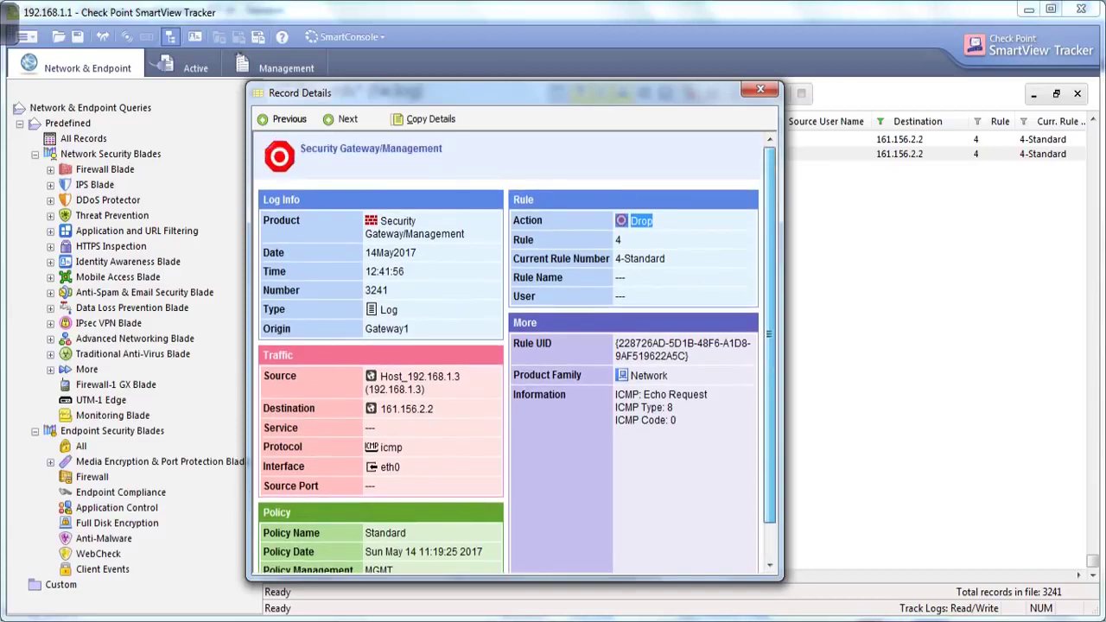
pyautogui.click(761, 89)
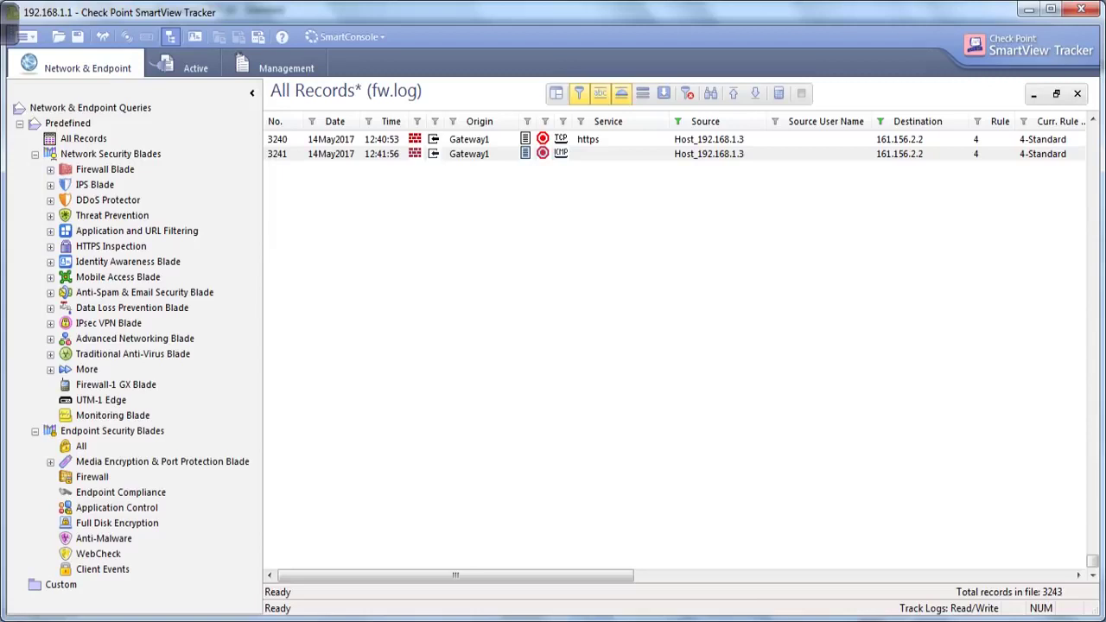
# Apply a Service column filter with the comparison Equal and the port 445.
pyautogui.rightClick(600, 125)
pyautogui.click(640, 135)
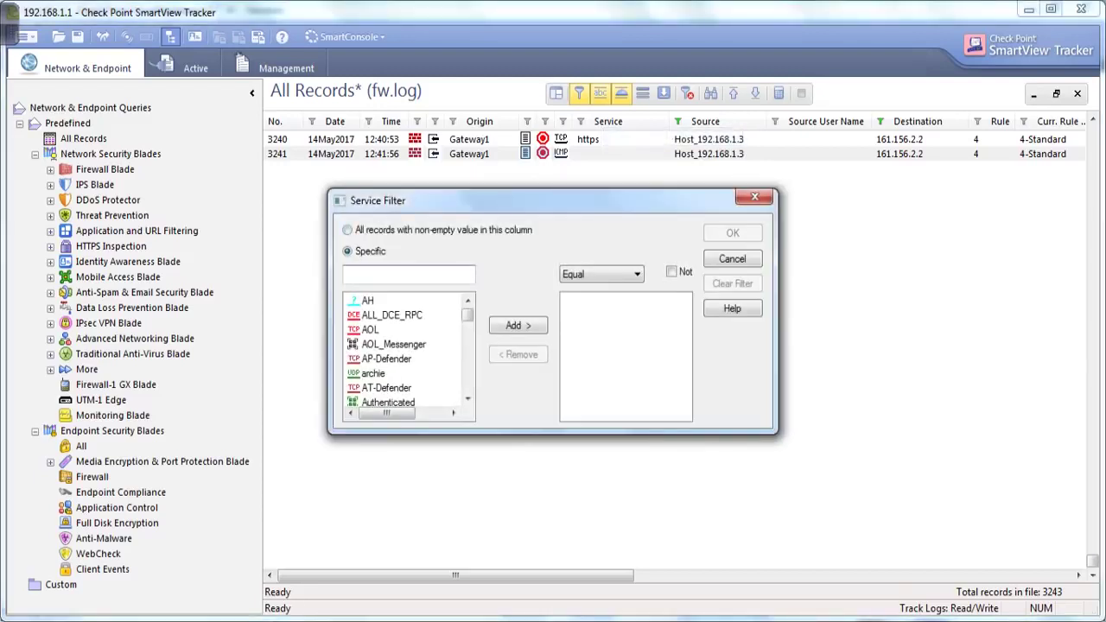
pyautogui.write('445')
pyautogui.click(518, 326)
pyautogui.click(733, 234)
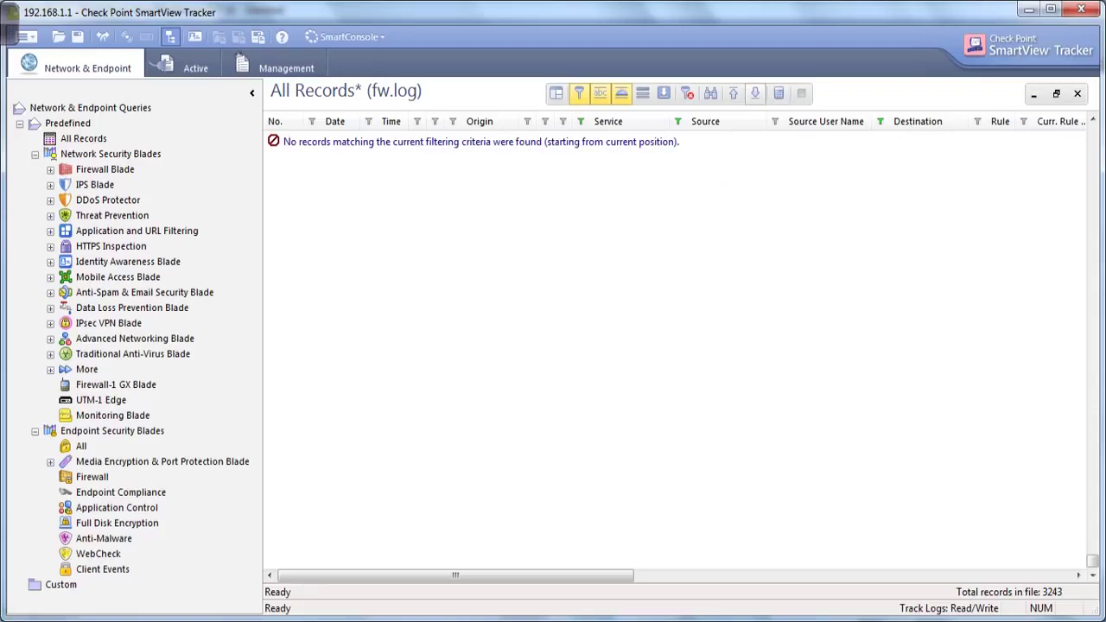
# Run "telnet 161.156.2.2 445" in the Command Prompt and jump to the end of the filtered log in SmartView Tracker.
pyautogui.hotkey('alt', 'Tab')
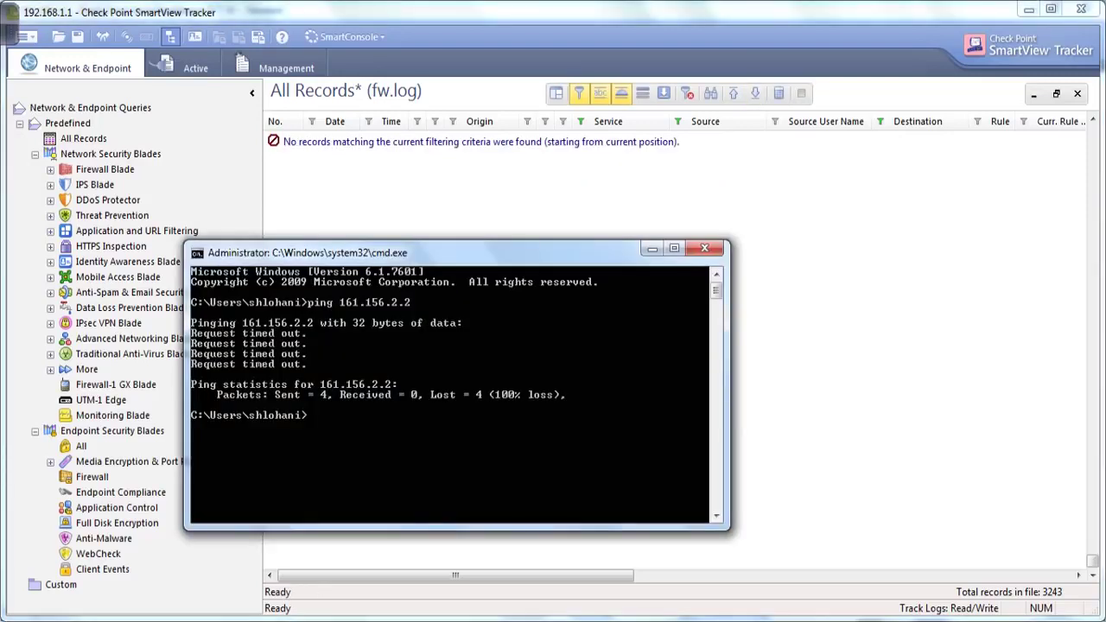
pyautogui.press('Up')
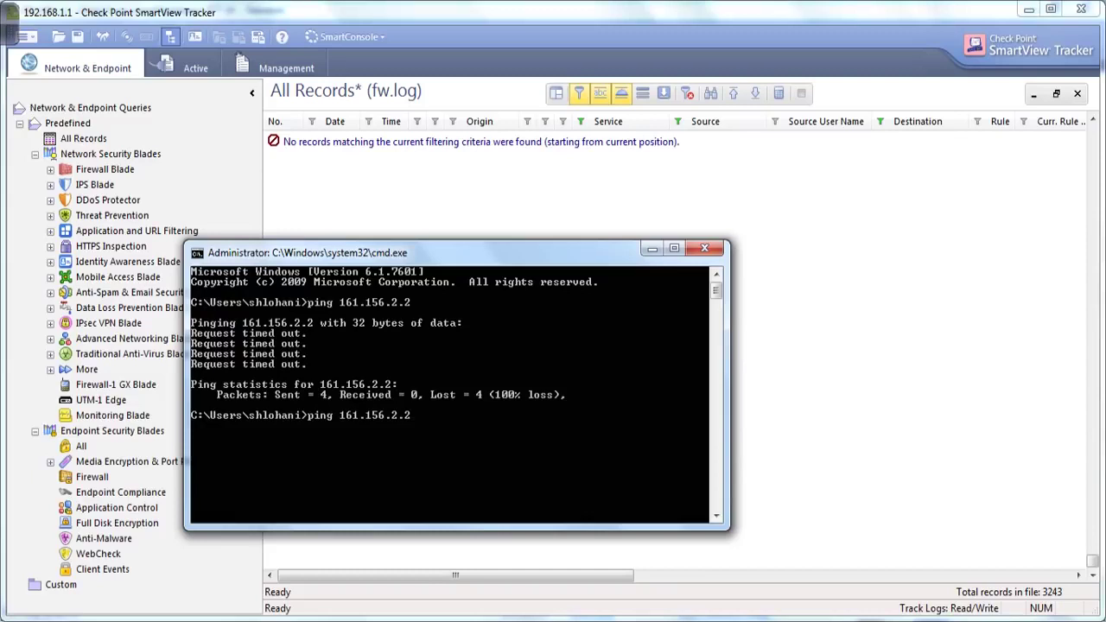
pyautogui.press('BackSpace')
pyautogui.press('BackSpace')
pyautogui.press('BackSpace')
pyautogui.press('BackSpace')
pyautogui.press('BackSpace')
pyautogui.press('BackSpace')
pyautogui.press('BackSpace')
pyautogui.press('BackSpace')
pyautogui.press('BackSpace')
pyautogui.press('BackSpace')
pyautogui.press('BackSpace')
pyautogui.press('BackSpace')
pyautogui.press('BackSpace')
pyautogui.press('BackSpace')
pyautogui.press('BackSpace')
pyautogui.press('BackSpace')
pyautogui.write('telnet ')
pyautogui.write('172')
pyautogui.press('BackSpace')
pyautogui.press('BackSpace')
pyautogui.press('BackSpace')
pyautogui.rightClick(551, 463)
pyautogui.click(605, 511)
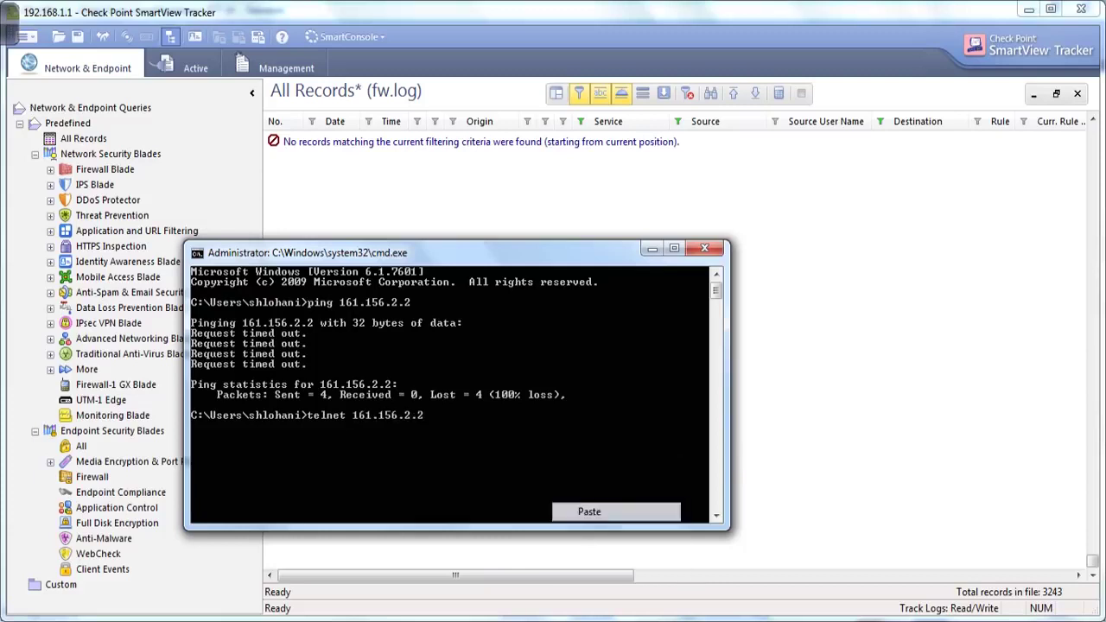
pyautogui.write('445')
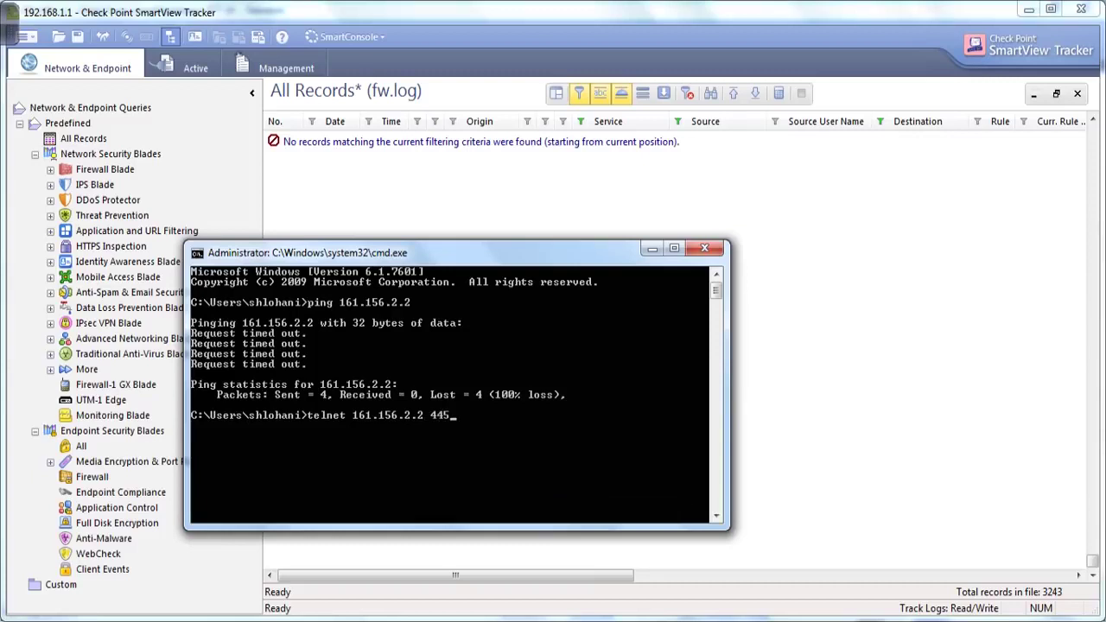
pyautogui.press('Return')
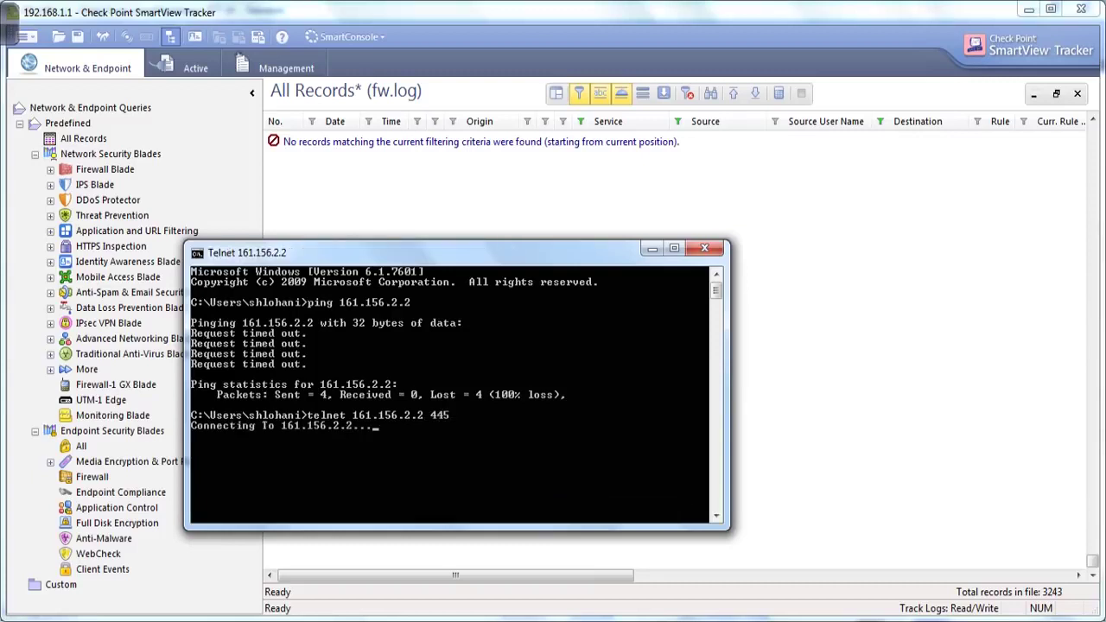
pyautogui.click(755, 94)
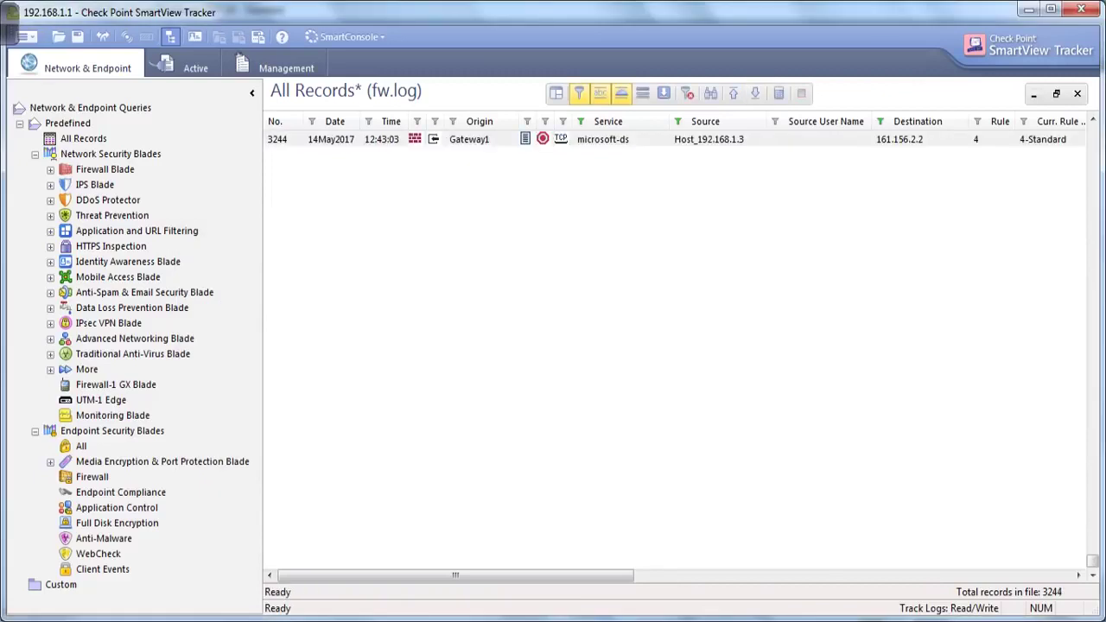
# Examine the rule action, destination, source and interface in the details of record 3244, and close the details.
pyautogui.doubleClick(605, 139)
pyautogui.doubleClick(679, 140)
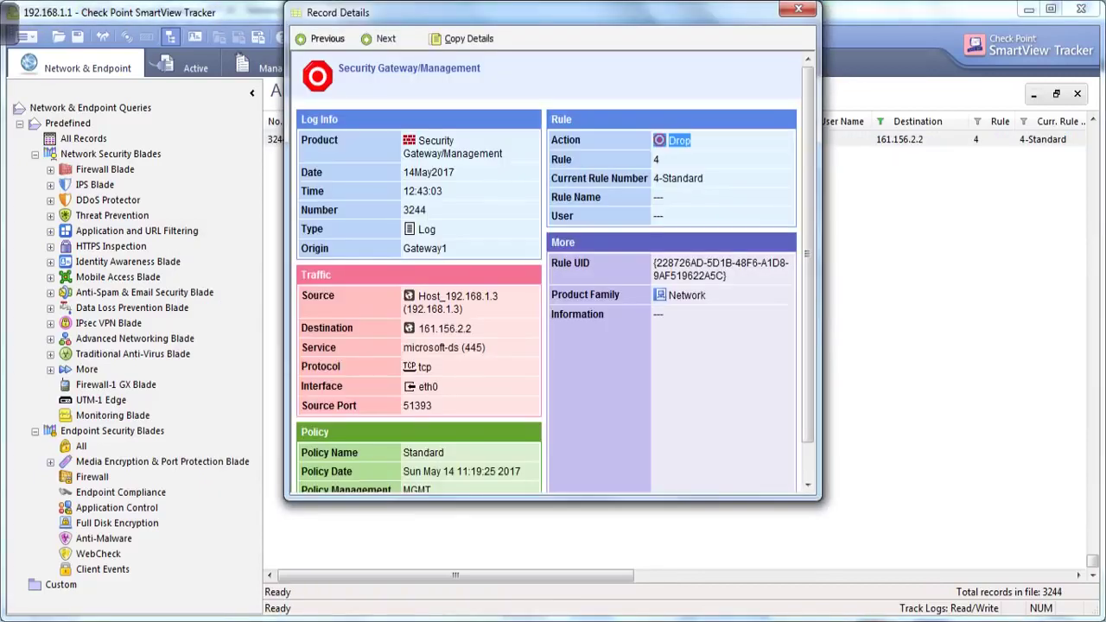
pyautogui.moveTo(476, 329); pyautogui.dragTo(420, 328)
pyautogui.moveTo(501, 296); pyautogui.dragTo(419, 296)
pyautogui.moveTo(439, 388); pyautogui.dragTo(405, 387)
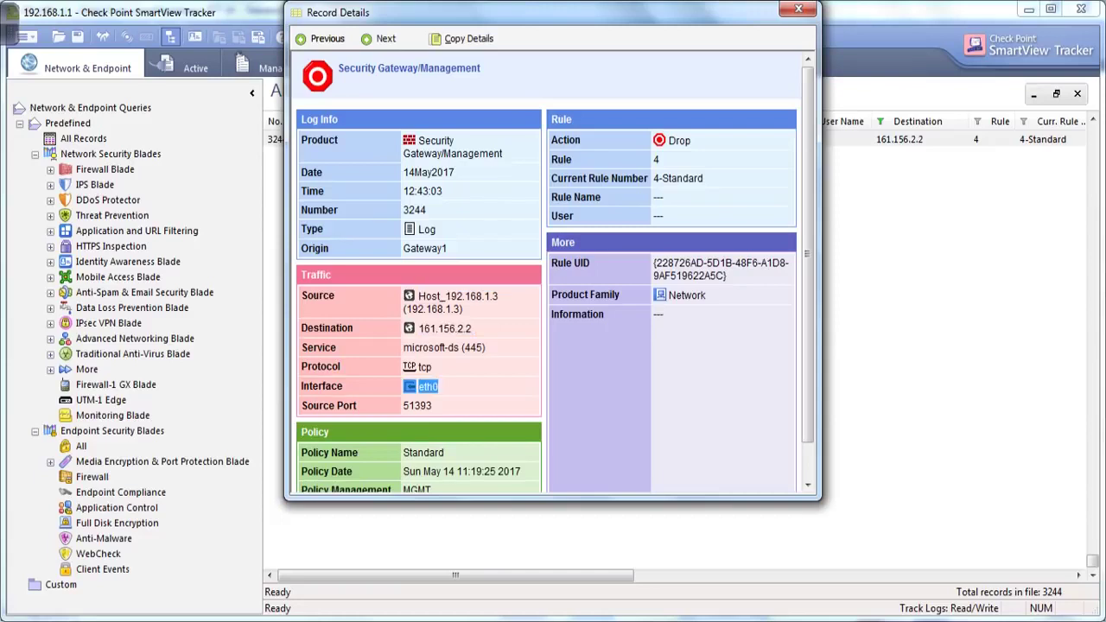
pyautogui.click(799, 9)
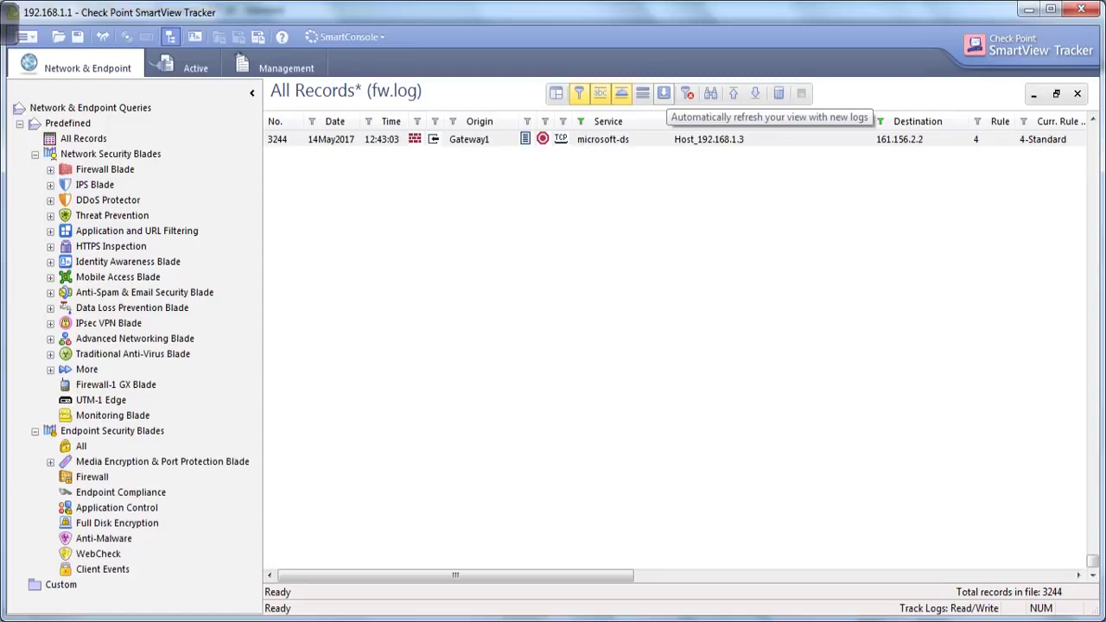
# Turn on the automatic refresh of the All Records view with new logs.
pyautogui.click(664, 93)
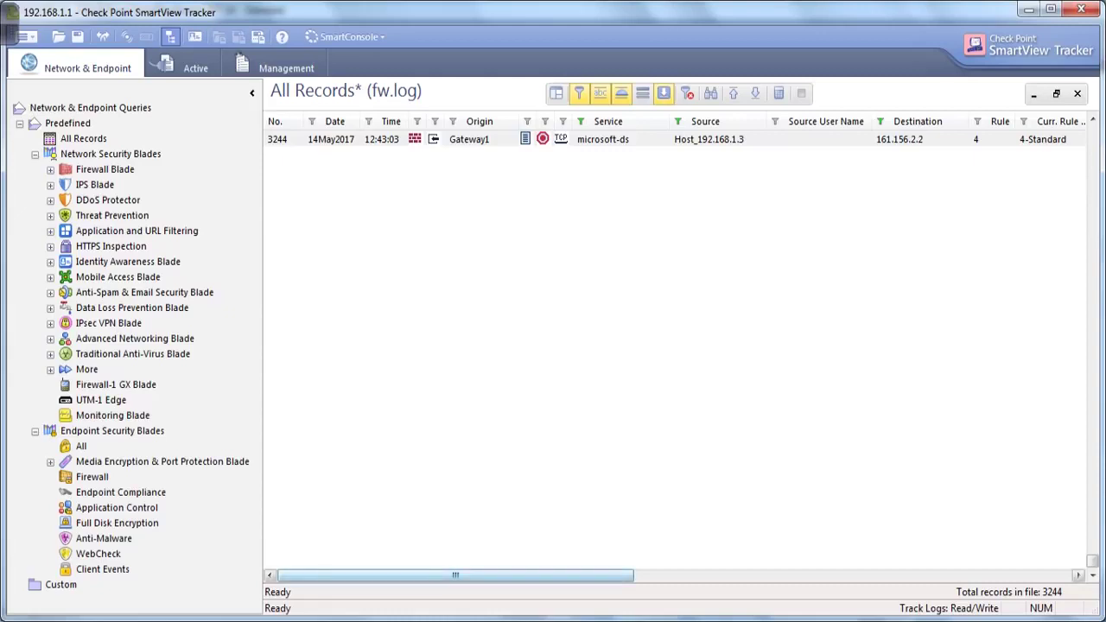
pyautogui.rightClick(332, 127)
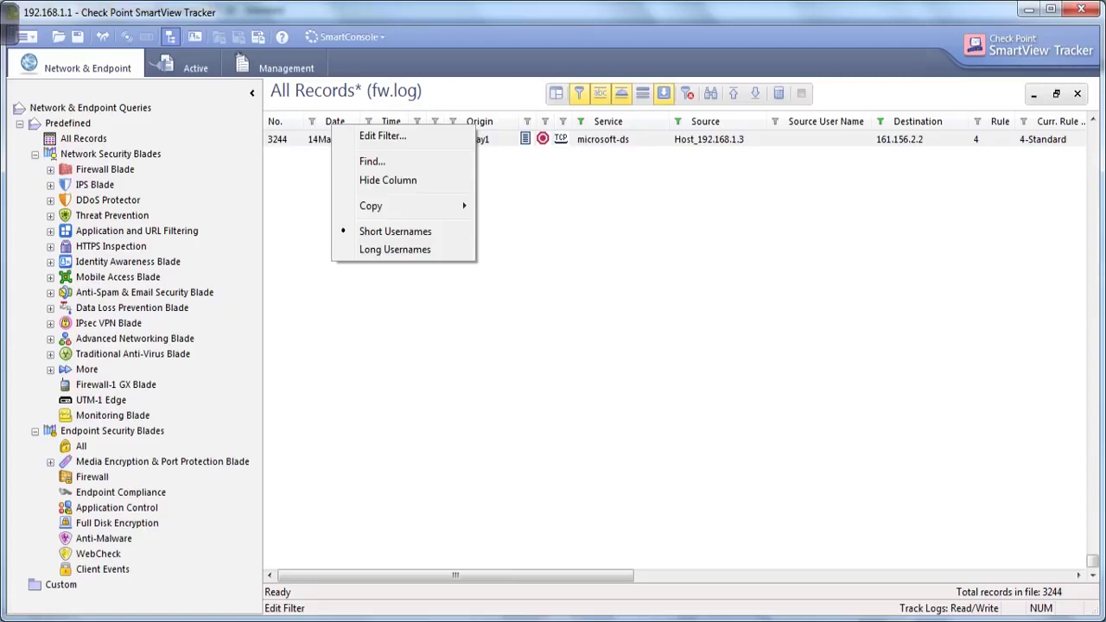
pyautogui.click(396, 107)
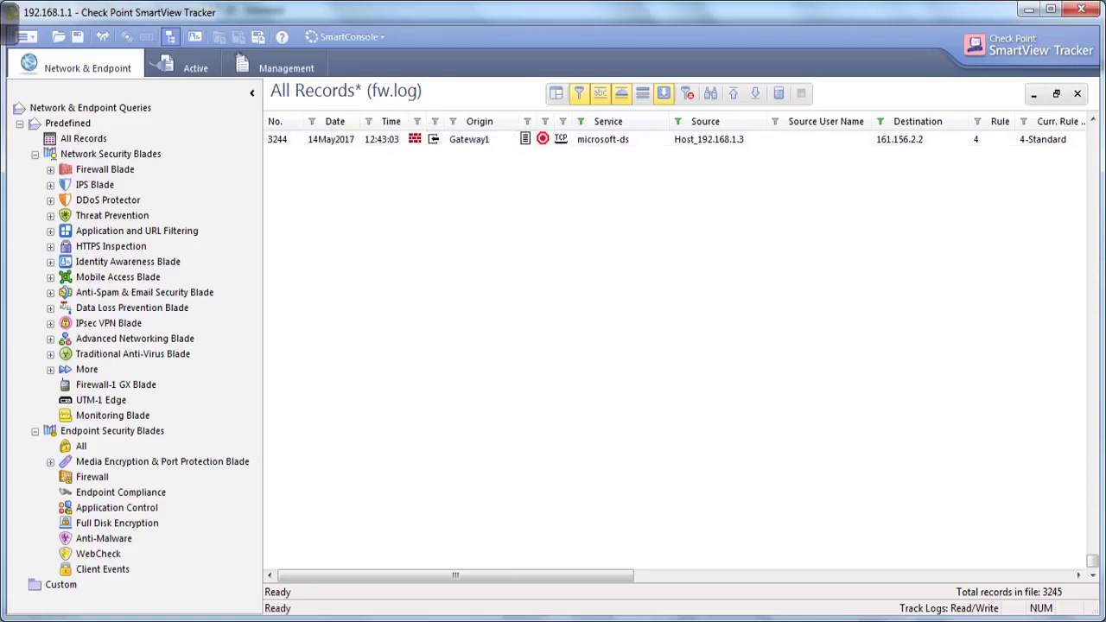
pyautogui.rightClick(479, 120)
pyautogui.click(484, 104)
pyautogui.moveTo(456, 574)
pyautogui.mouseDown()
pyautogui.moveTo(752, 575)
pyautogui.moveTo(455, 575)
pyautogui.mouseUp()
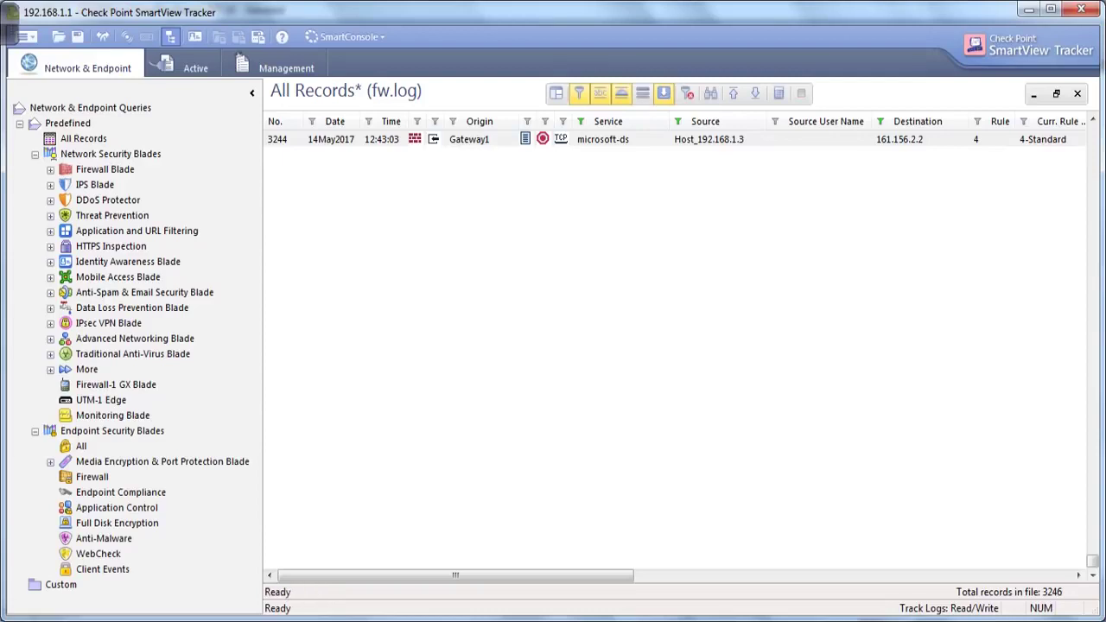
# Switch to the CheckPoint5 presentation in PowerPoint, start its slide show and advance to the second slide.
pyautogui.click(674, 620)
pyautogui.click(586, 553)
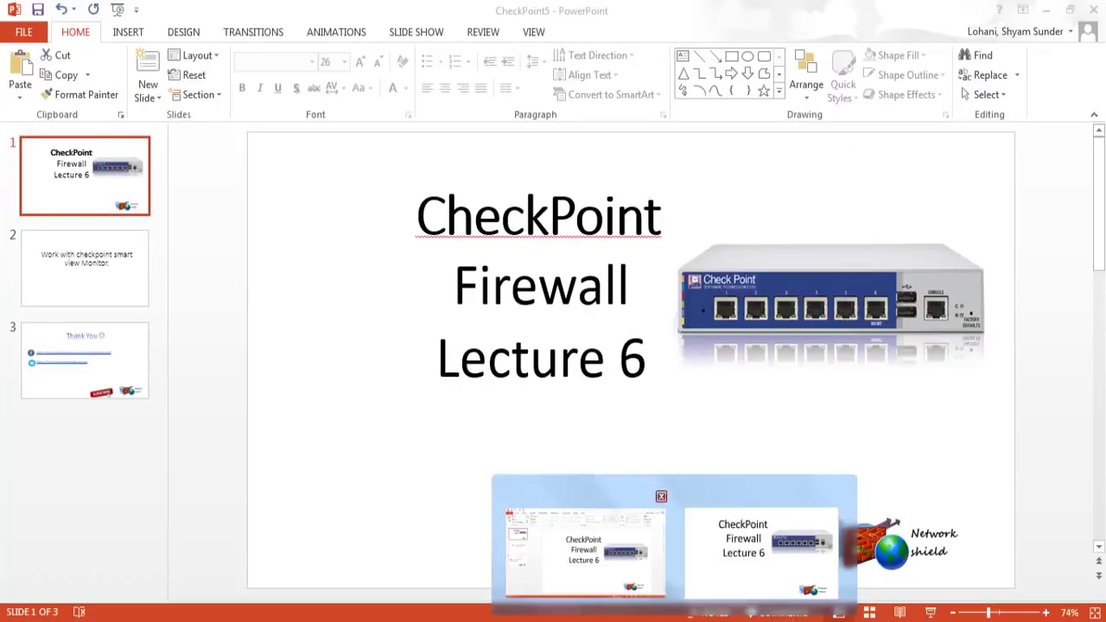
pyautogui.click(584, 553)
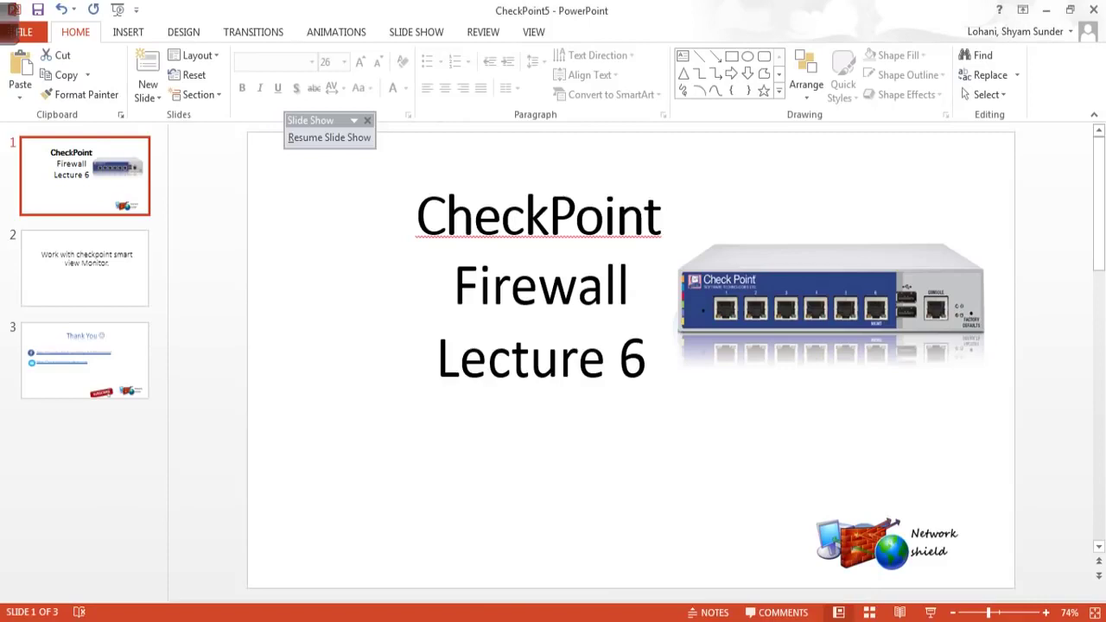
pyautogui.press('F5')
pyautogui.press('Right')
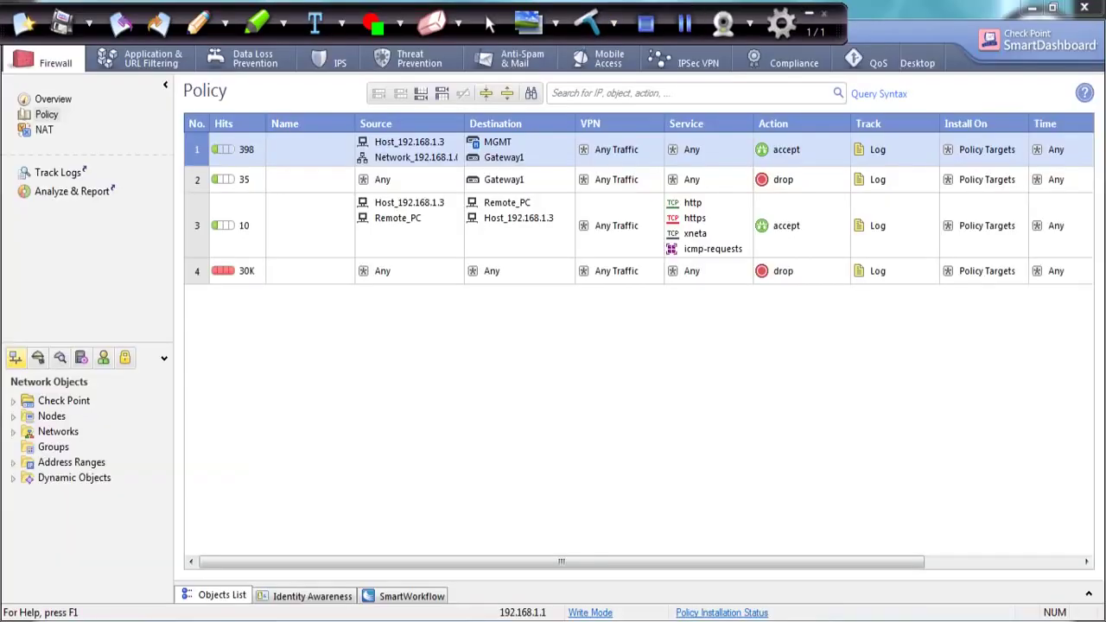
# Hide the annotation toolbar over SmartDashboard, launch SmartView Monitor from there, and dismiss the trial period notice.
pyautogui.click(809, 13)
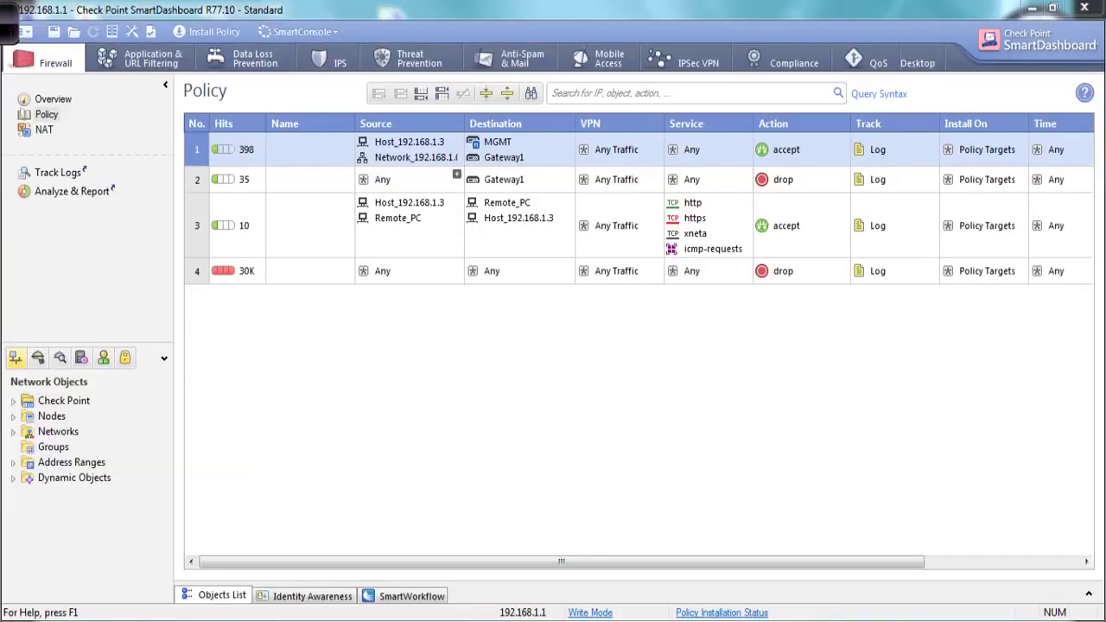
pyautogui.click(299, 32)
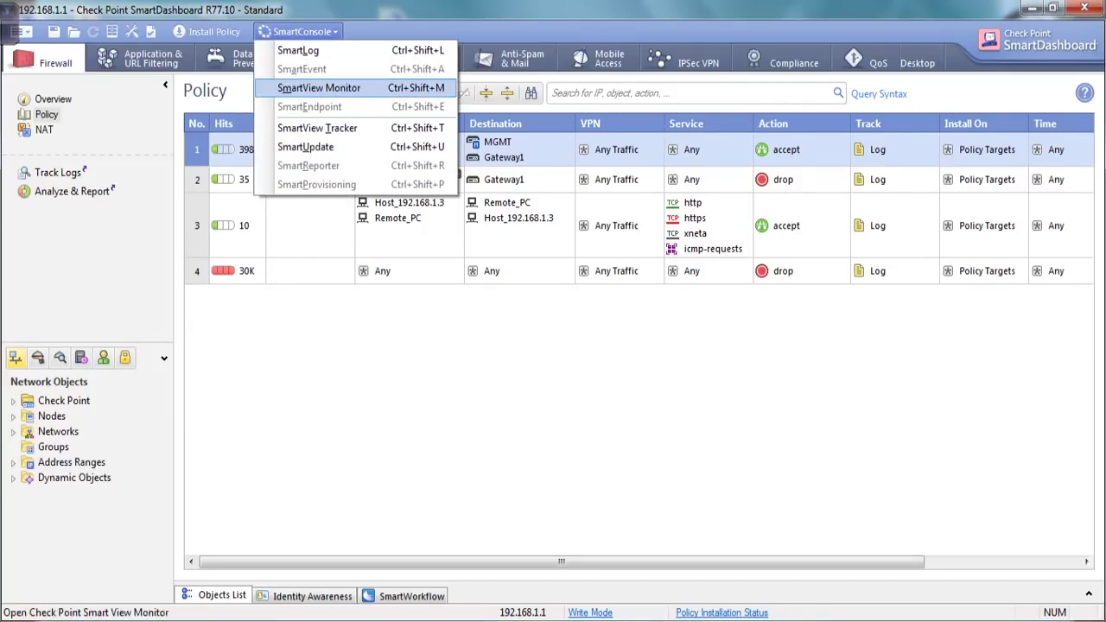
pyautogui.click(319, 87)
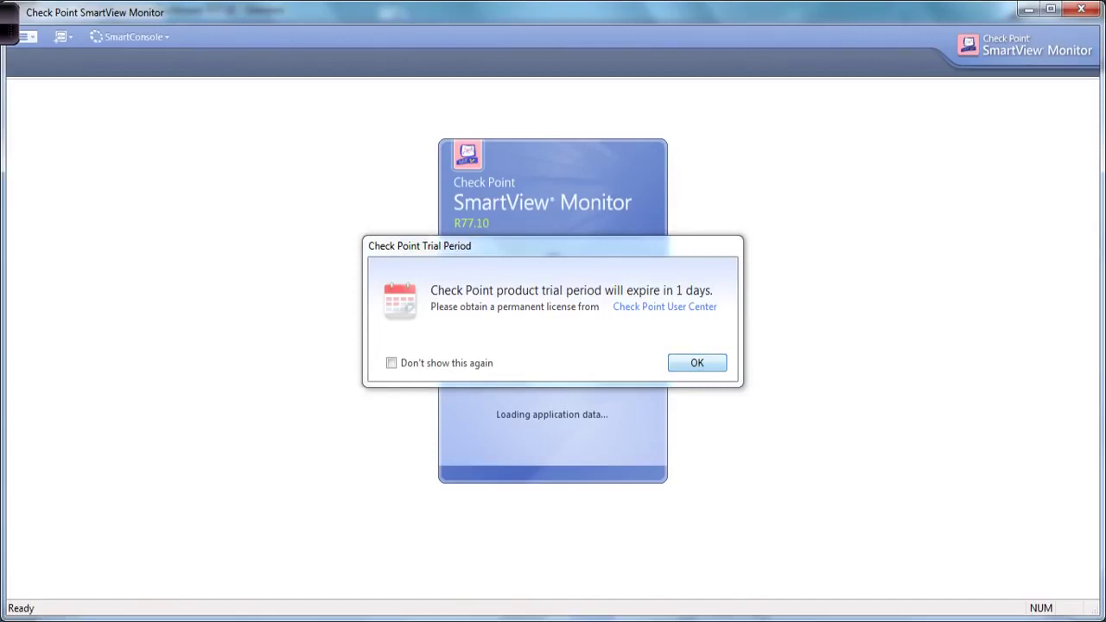
pyautogui.press('Return')
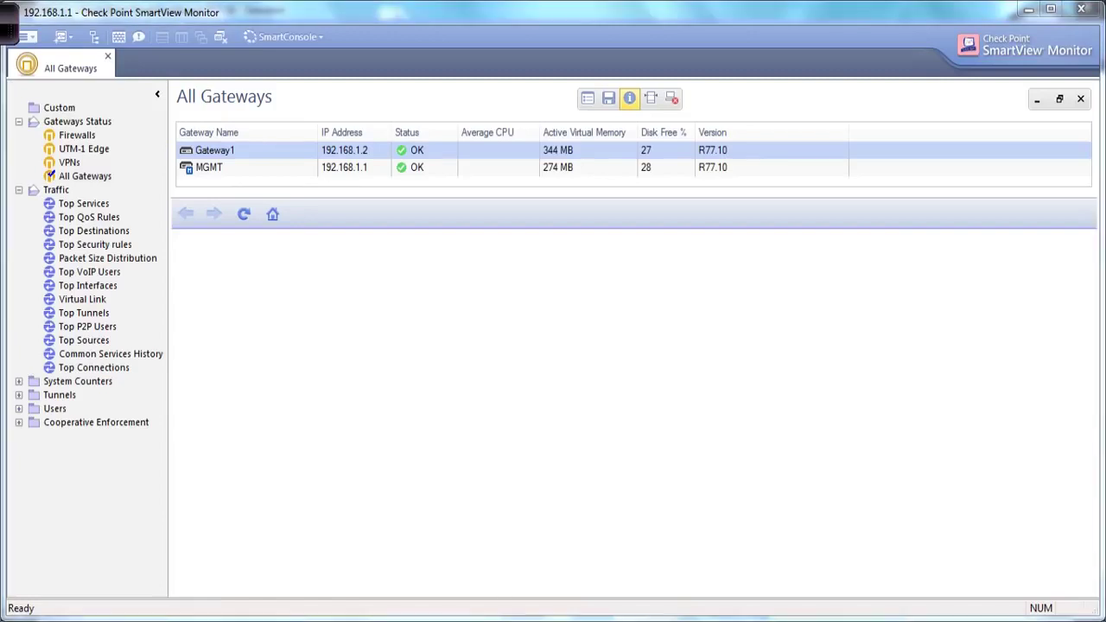
# Display the details of MGMT and those of Gateway1 from the All Gateways list.
pyautogui.click(209, 168)
pyautogui.click(215, 150)
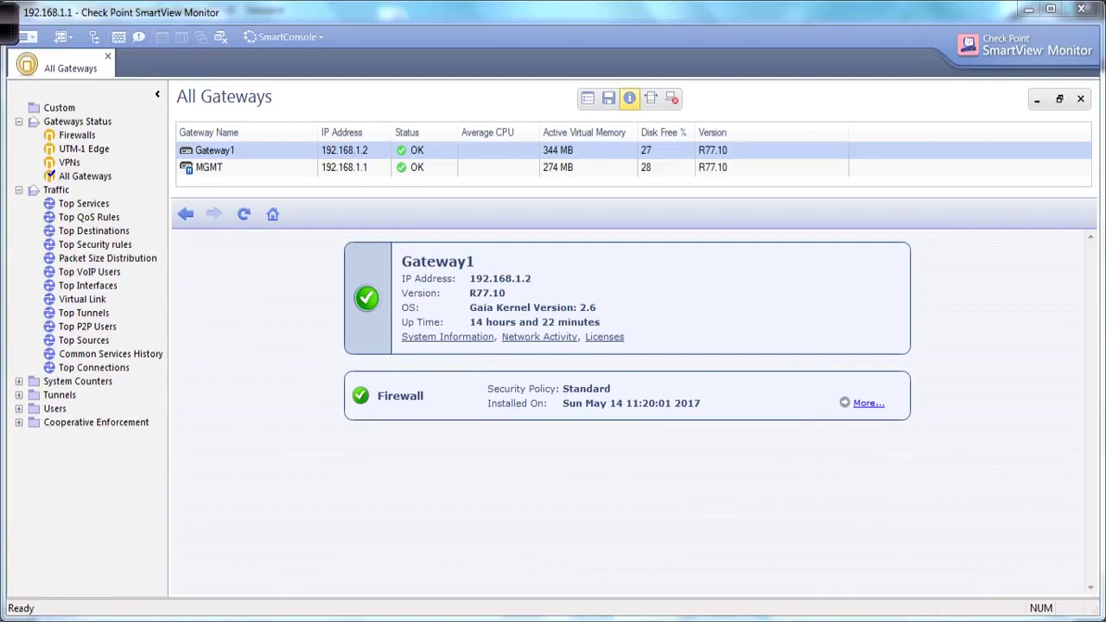
# Mark the gateways' IP address, status, CPU, memory and disk columns with the pen, note OK, Problem and Disconnect, and clear the ink.
pyautogui.moveTo(323, 156); pyautogui.dragTo(338, 155)
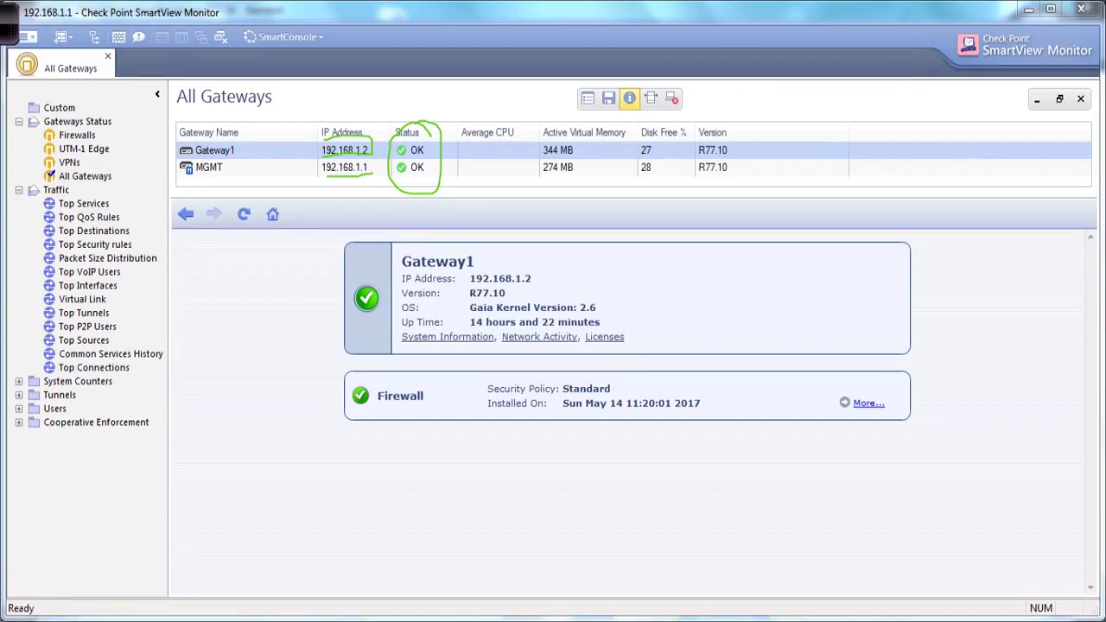
pyautogui.moveTo(429, 149)
pyautogui.mouseDown()
pyautogui.moveTo(438, 190)
pyautogui.moveTo(441, 182)
pyautogui.moveTo(484, 232)
pyautogui.moveTo(518, 208)
pyautogui.moveTo(566, 218)
pyautogui.mouseUp()
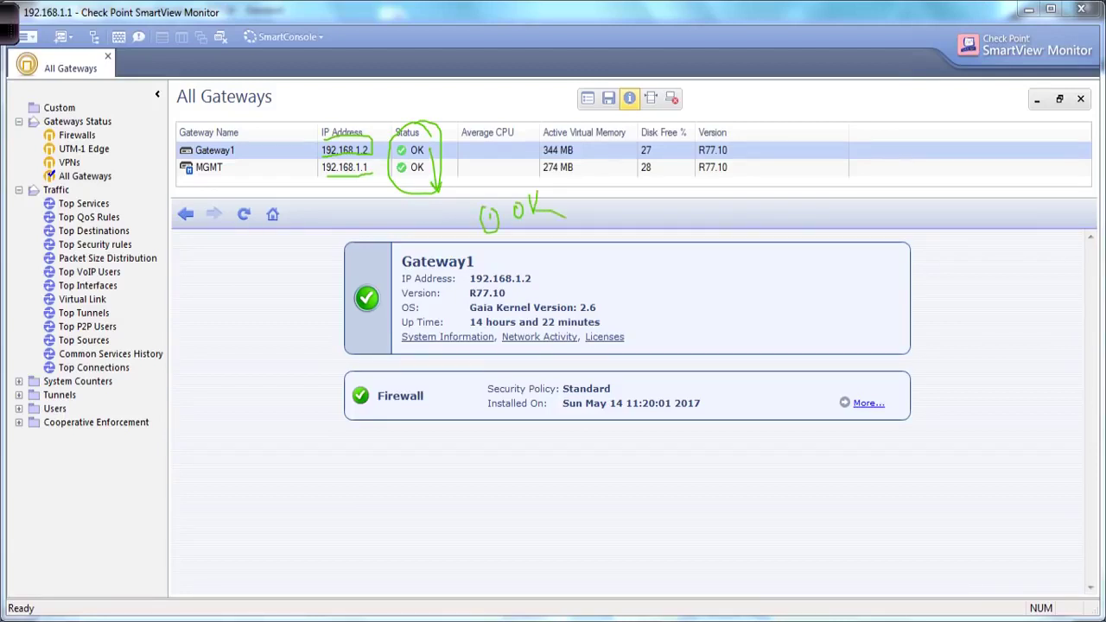
pyautogui.moveTo(498, 247); pyautogui.dragTo(508, 247)
pyautogui.moveTo(501, 245)
pyautogui.mouseDown()
pyautogui.moveTo(508, 261)
pyautogui.moveTo(489, 278)
pyautogui.mouseUp()
pyautogui.moveTo(517, 241); pyautogui.dragTo(522, 278)
pyautogui.moveTo(541, 242)
pyautogui.mouseDown()
pyautogui.moveTo(539, 270)
pyautogui.moveTo(545, 253)
pyautogui.moveTo(564, 249)
pyautogui.moveTo(567, 261)
pyautogui.mouseUp()
pyautogui.moveTo(565, 222)
pyautogui.mouseDown()
pyautogui.moveTo(576, 256)
pyautogui.moveTo(602, 257)
pyautogui.moveTo(661, 217)
pyautogui.mouseUp()
pyautogui.moveTo(570, 288)
pyautogui.mouseDown()
pyautogui.moveTo(593, 294)
pyautogui.moveTo(590, 313)
pyautogui.mouseUp()
pyautogui.moveTo(577, 269)
pyautogui.mouseDown()
pyautogui.moveTo(619, 268)
pyautogui.moveTo(657, 292)
pyautogui.mouseUp()
pyautogui.moveTo(674, 254)
pyautogui.mouseDown()
pyautogui.moveTo(677, 270)
pyautogui.moveTo(712, 244)
pyautogui.mouseUp()
pyautogui.moveTo(710, 247)
pyautogui.mouseDown()
pyautogui.moveTo(714, 261)
pyautogui.moveTo(714, 233)
pyautogui.moveTo(721, 249)
pyautogui.moveTo(735, 223)
pyautogui.moveTo(762, 219)
pyautogui.moveTo(795, 183)
pyautogui.mouseUp()
pyautogui.moveTo(795, 183)
pyautogui.mouseDown()
pyautogui.moveTo(804, 233)
pyautogui.moveTo(809, 202)
pyautogui.mouseUp()
pyautogui.moveTo(644, 313)
pyautogui.mouseDown()
pyautogui.moveTo(873, 202)
pyautogui.moveTo(439, 157)
pyautogui.moveTo(501, 205)
pyautogui.mouseUp()
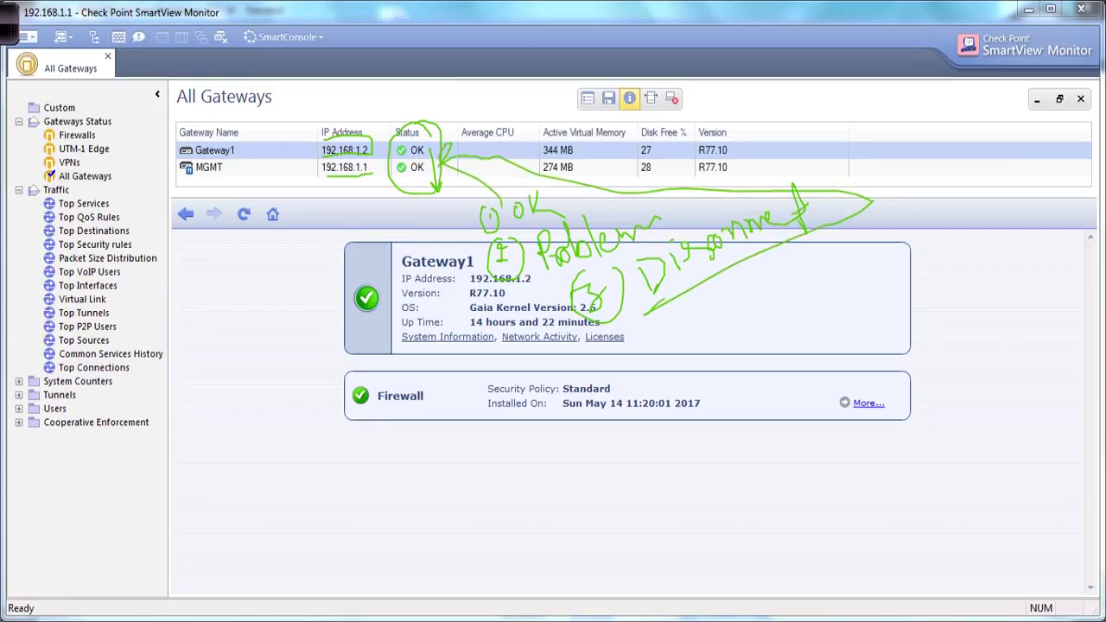
pyautogui.moveTo(647, 144)
pyautogui.mouseDown()
pyautogui.moveTo(638, 133)
pyautogui.moveTo(522, 126)
pyautogui.moveTo(646, 156)
pyautogui.moveTo(640, 131)
pyautogui.moveTo(672, 181)
pyautogui.moveTo(662, 116)
pyautogui.mouseUp()
pyautogui.moveTo(514, 121)
pyautogui.mouseDown()
pyautogui.moveTo(465, 121)
pyautogui.moveTo(536, 177)
pyautogui.moveTo(461, 173)
pyautogui.mouseUp()
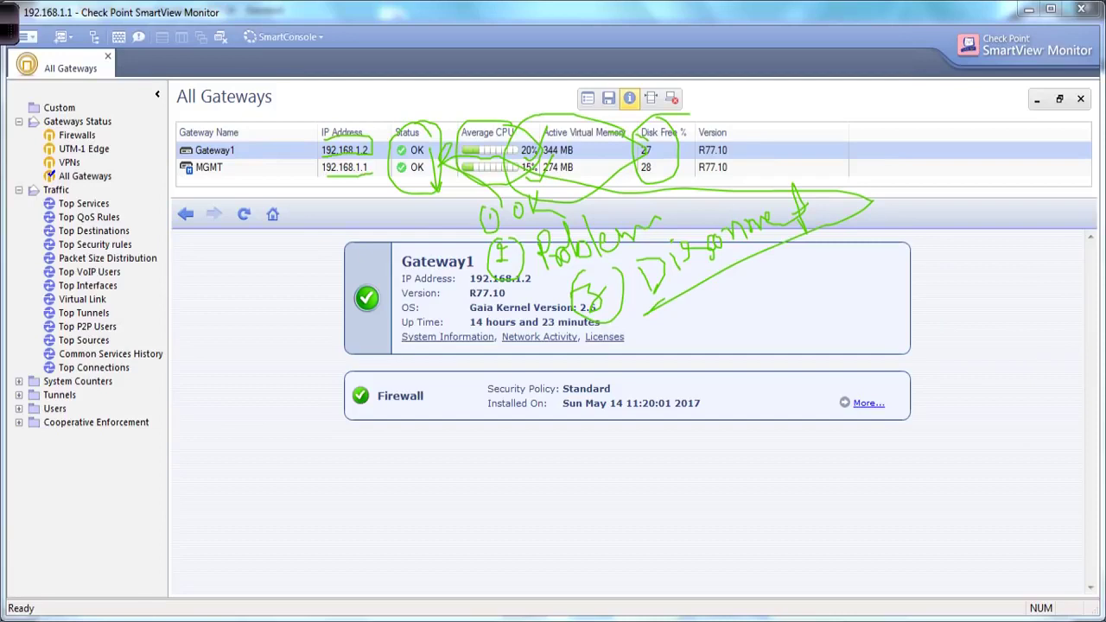
pyautogui.press('Escape')
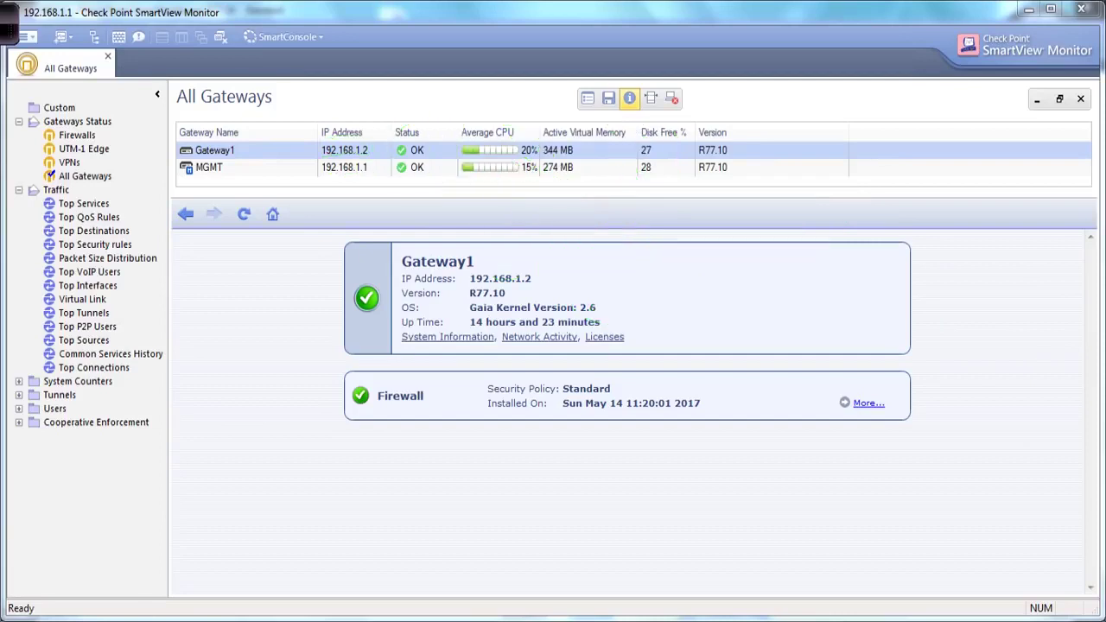
# Mark the gateways' Version column with the pen, review the details of MGMT and Gateway1, and clear the markings.
pyautogui.moveTo(730, 152); pyautogui.dragTo(749, 133)
pyautogui.moveTo(726, 176)
pyautogui.mouseDown()
pyautogui.moveTo(758, 157)
pyautogui.moveTo(735, 120)
pyautogui.moveTo(704, 209)
pyautogui.moveTo(741, 123)
pyautogui.mouseUp()
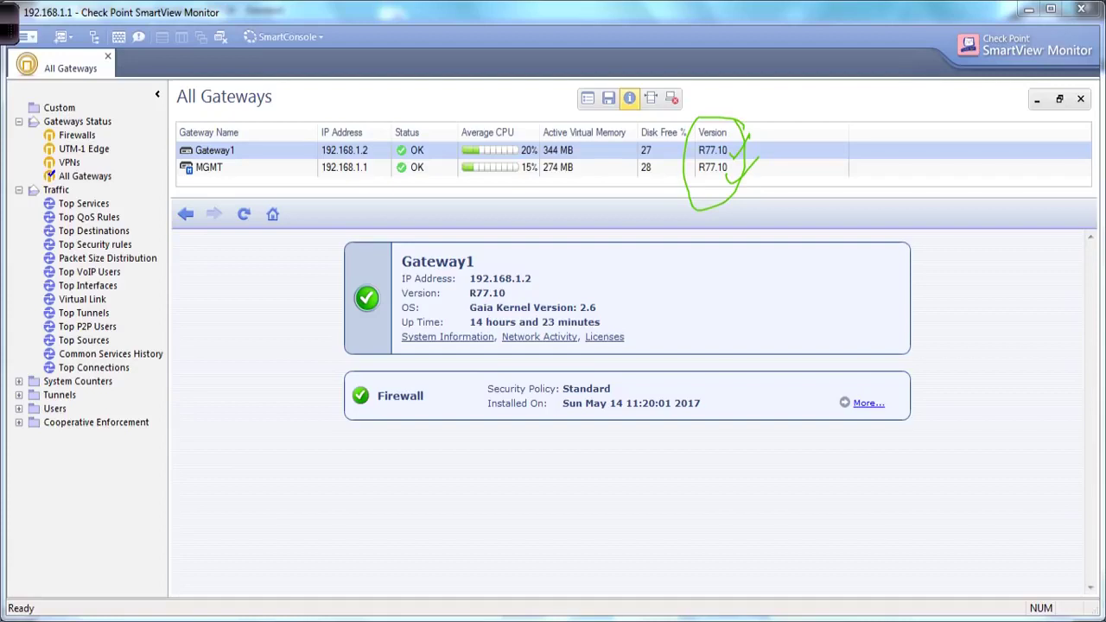
pyautogui.click(209, 167)
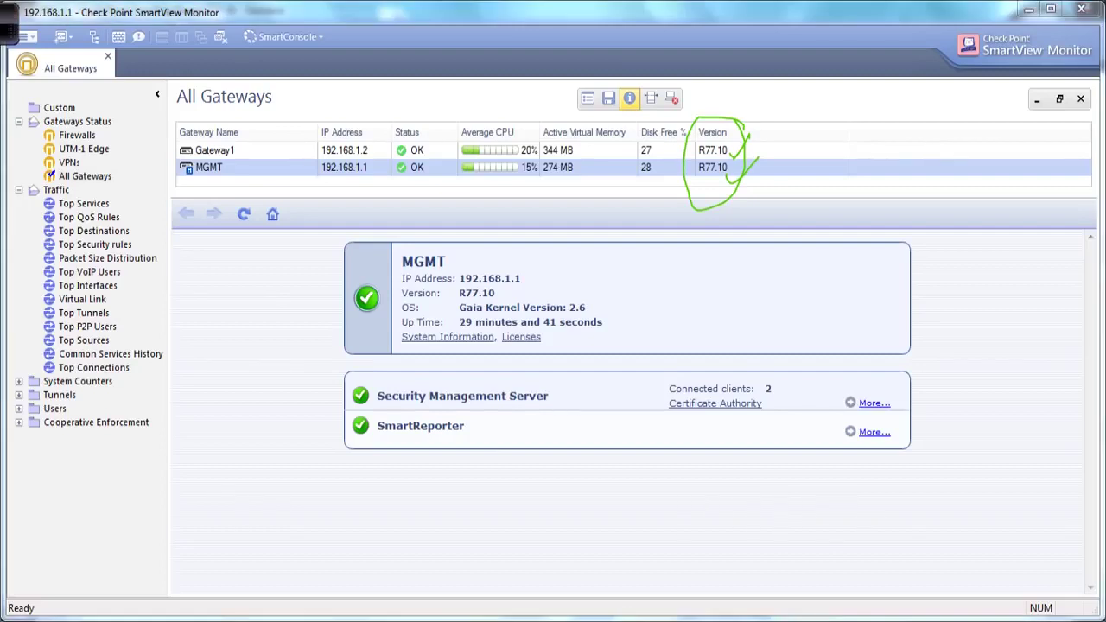
pyautogui.moveTo(472, 247)
pyautogui.mouseDown()
pyautogui.moveTo(343, 267)
pyautogui.moveTo(566, 493)
pyautogui.moveTo(571, 226)
pyautogui.moveTo(448, 214)
pyautogui.mouseUp()
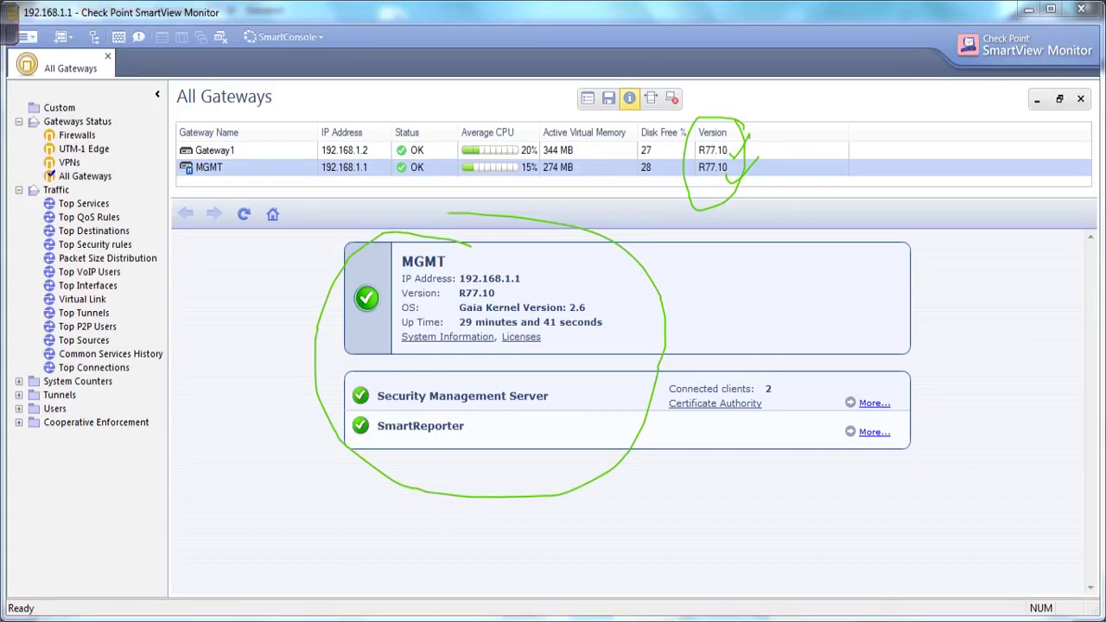
pyautogui.click(214, 151)
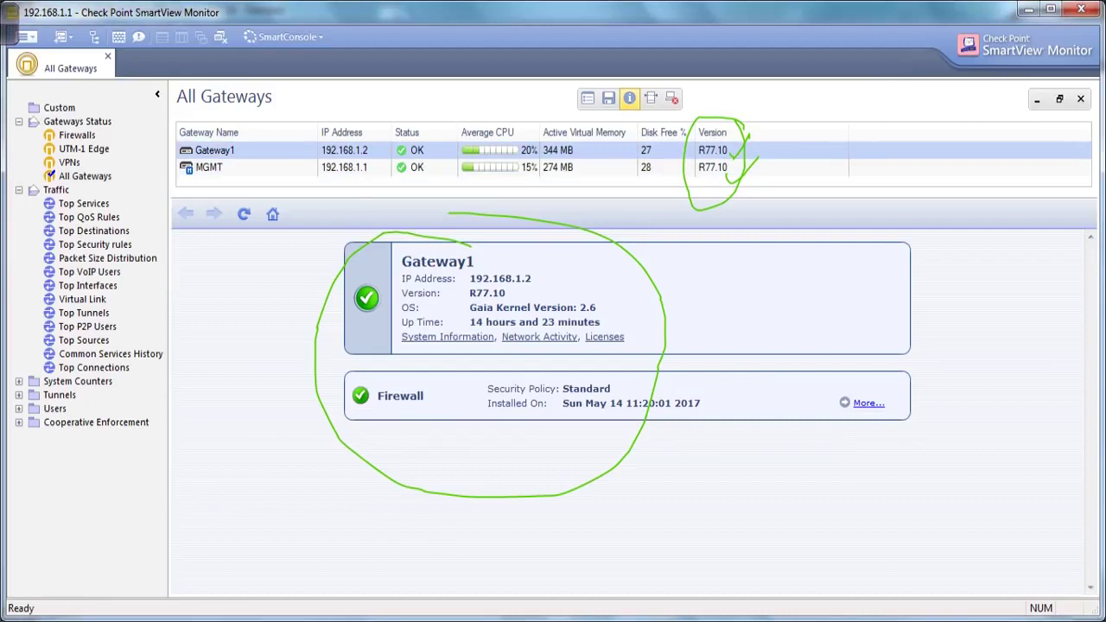
pyautogui.press('Escape')
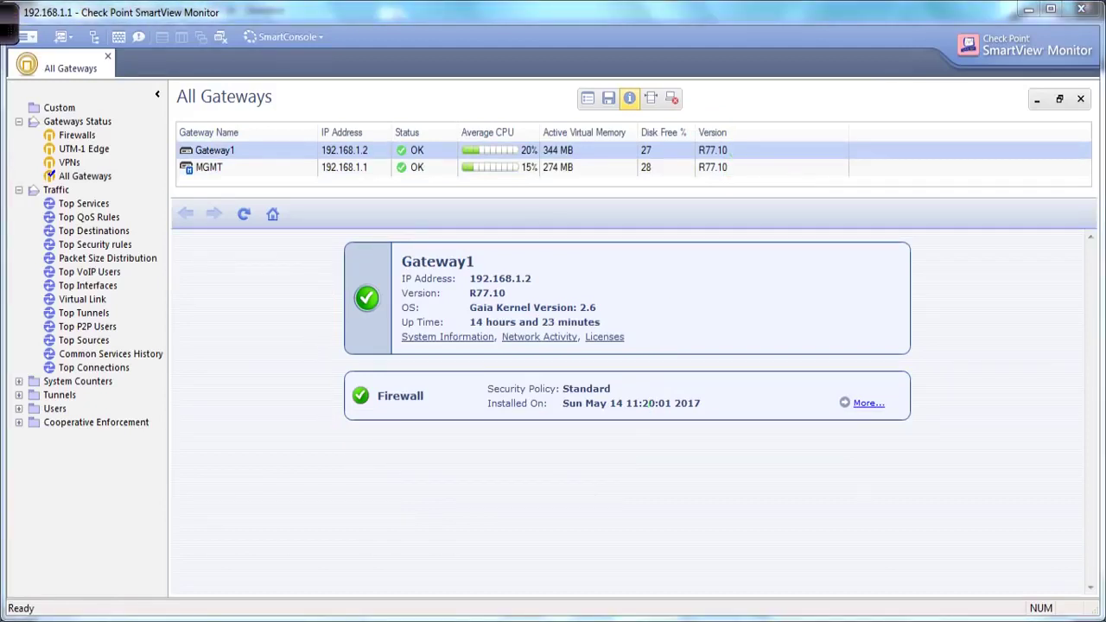
# Hide the annotation toolbar and underline the IP address, version, OS and up time in Gateway1's details with the pen.
pyautogui.moveTo(10, 29)
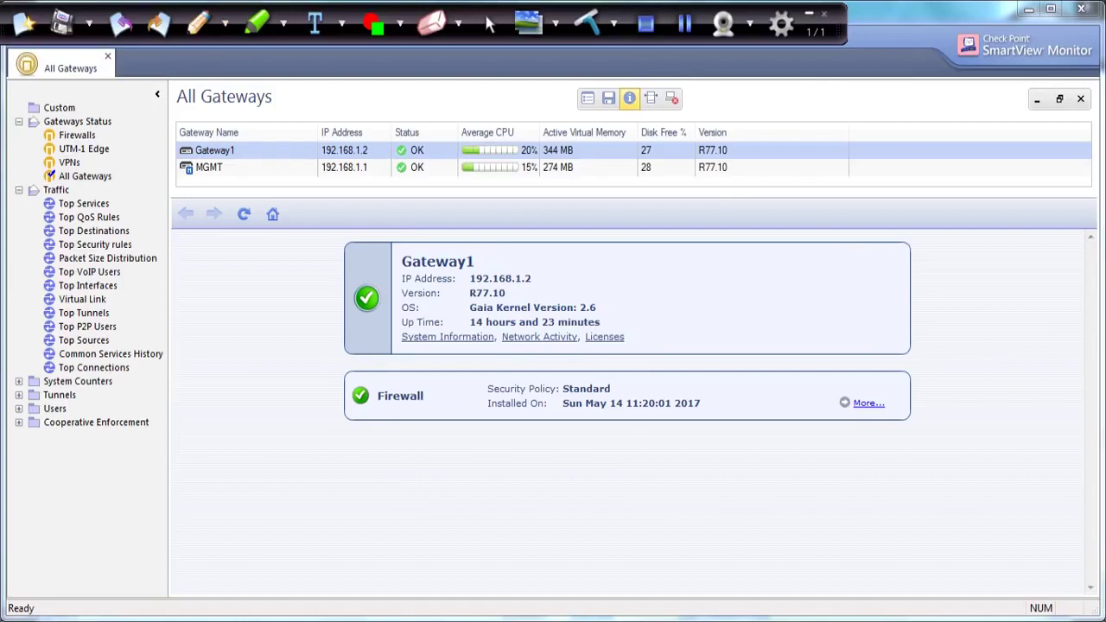
pyautogui.click(809, 14)
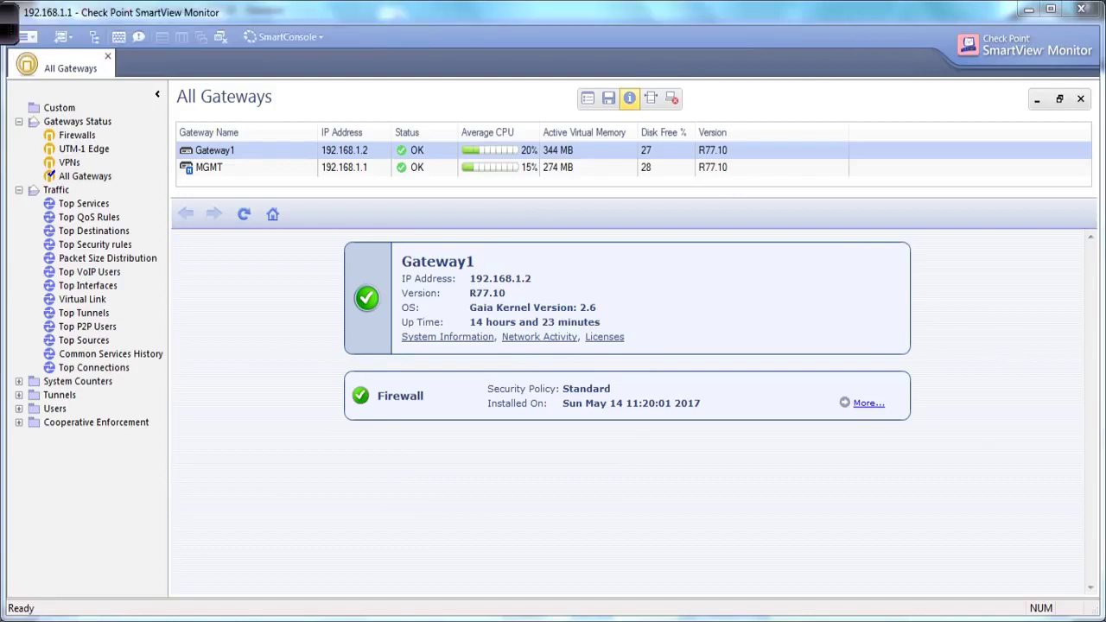
pyautogui.moveTo(494, 284); pyautogui.dragTo(578, 284)
pyautogui.moveTo(495, 298)
pyautogui.mouseDown()
pyautogui.moveTo(595, 318)
pyautogui.moveTo(609, 310)
pyautogui.mouseUp()
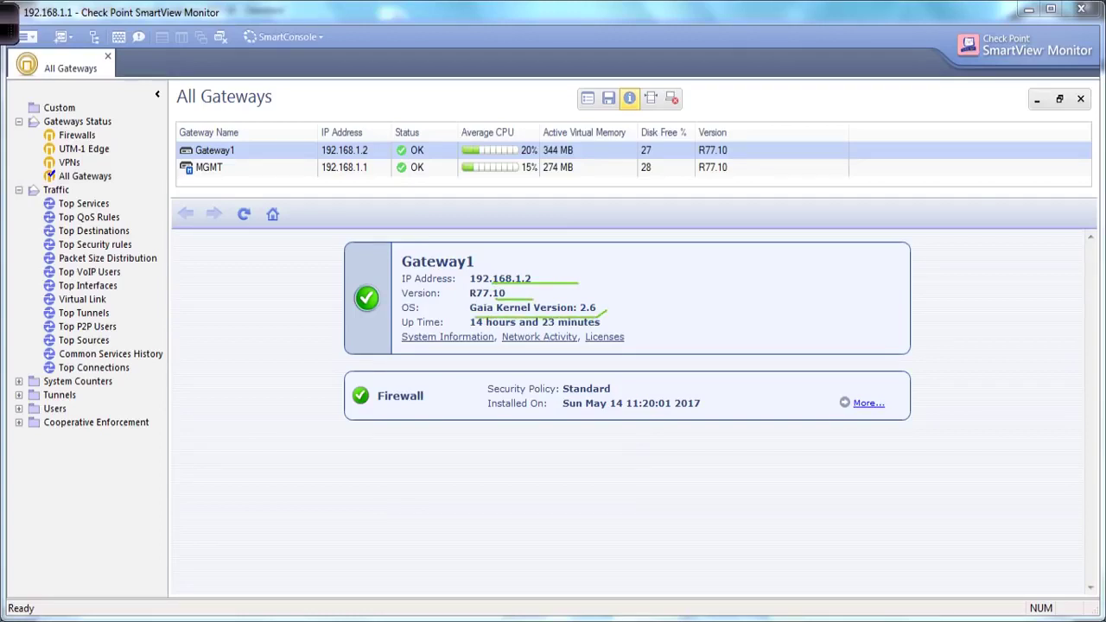
pyautogui.moveTo(472, 327); pyautogui.dragTo(612, 332)
pyautogui.moveTo(608, 318)
pyautogui.mouseDown()
pyautogui.moveTo(682, 285)
pyautogui.moveTo(695, 295)
pyautogui.mouseUp()
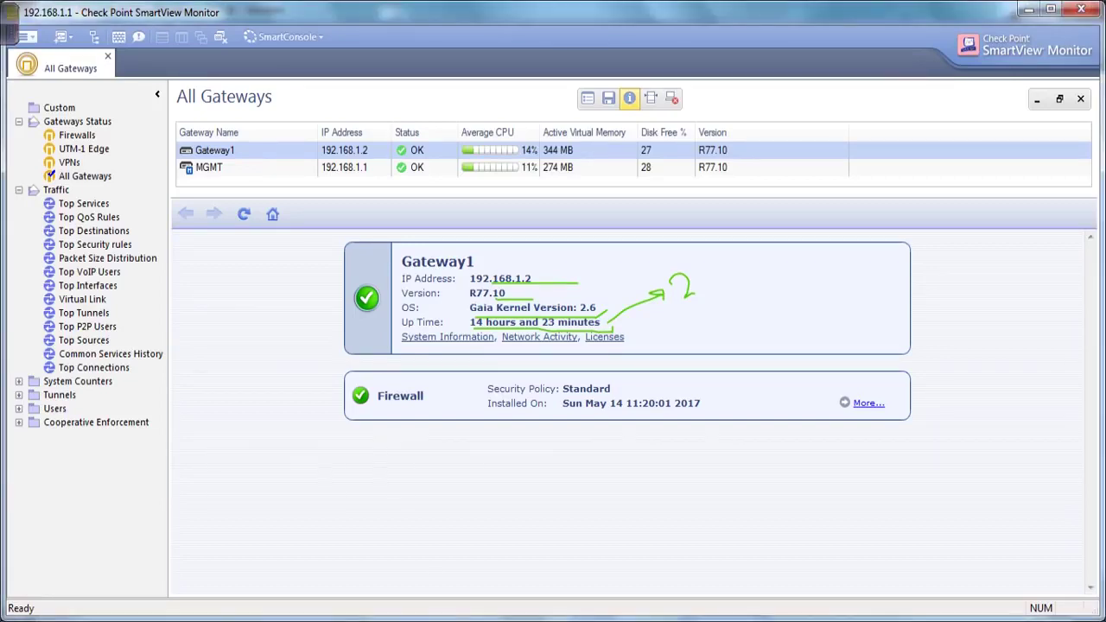
# Open Gateway1's System Information and check the idle percentage of both CPUs.
pyautogui.click(448, 338)
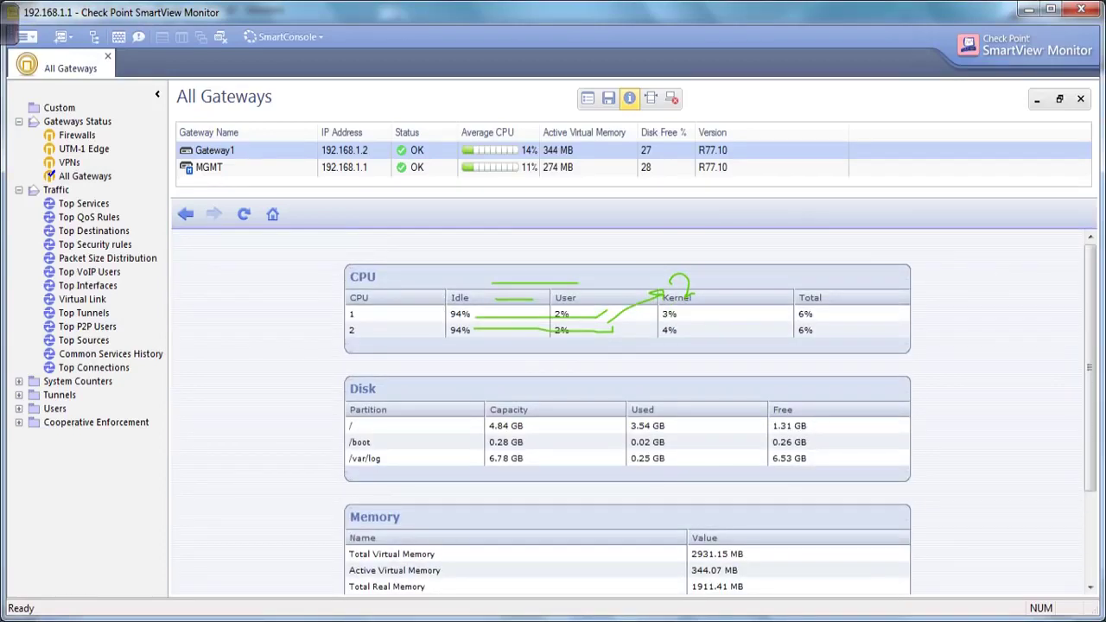
pyautogui.doubleClick(460, 330)
pyautogui.doubleClick(460, 313)
# Examine the disk partition capacities and free space and the memory values in Gateway1's System Information.
pyautogui.scroll(-1, 629, 415)
pyautogui.doubleClick(806, 292)
pyautogui.scroll(-3, 629, 415)
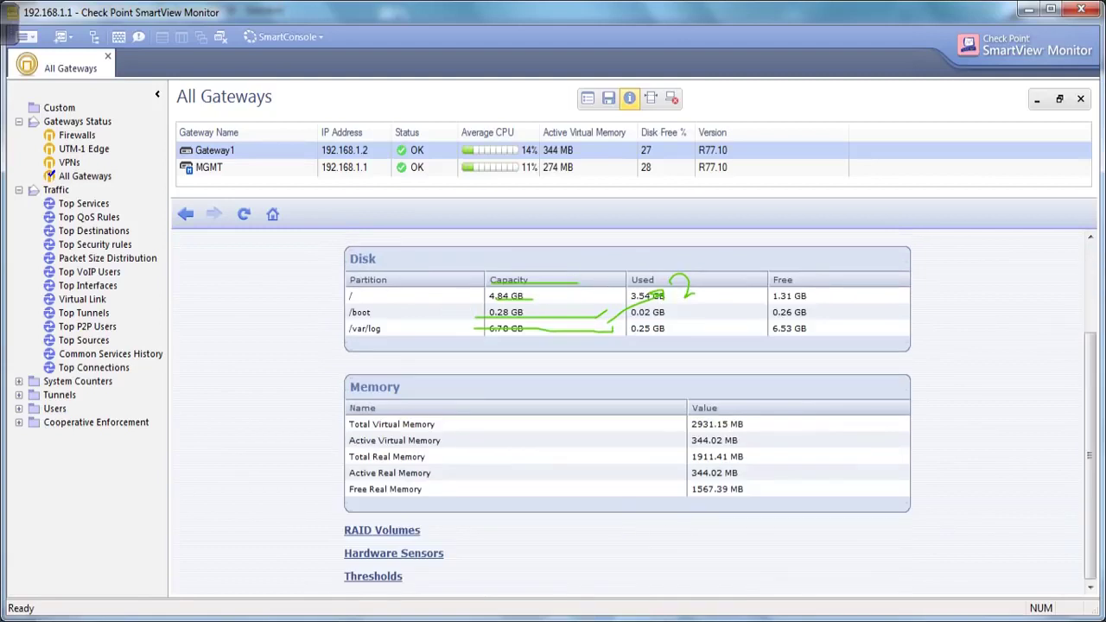
pyautogui.doubleClick(508, 296)
pyautogui.doubleClick(508, 313)
pyautogui.doubleClick(507, 329)
pyautogui.doubleClick(509, 297)
pyautogui.moveTo(751, 425); pyautogui.dragTo(348, 441)
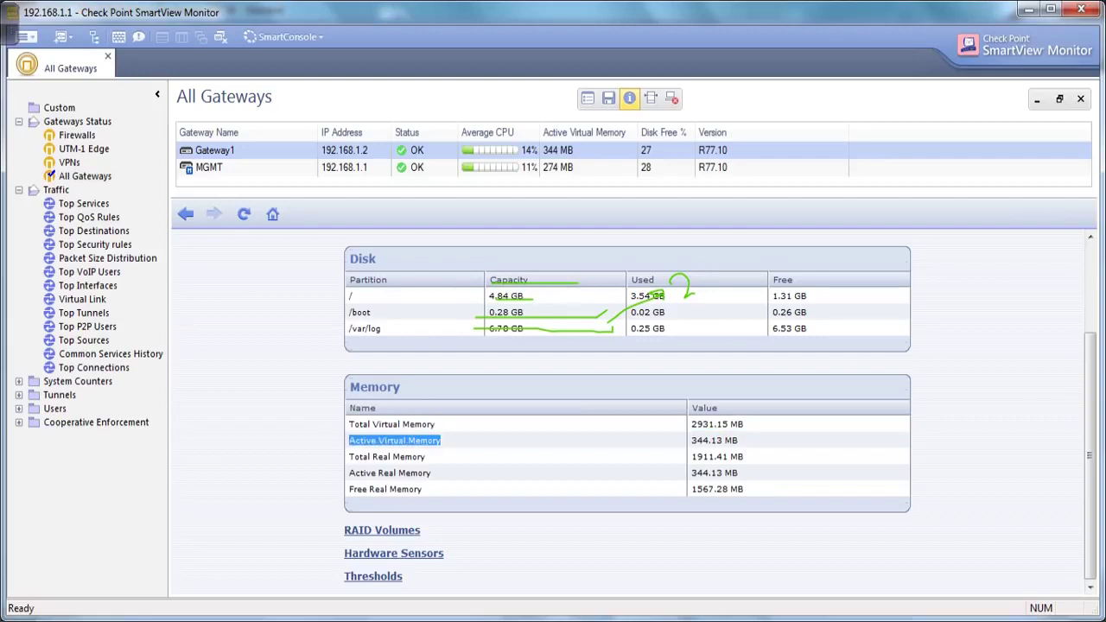
pyautogui.moveTo(1090, 456); pyautogui.dragTo(1091, 456)
pyautogui.click(994, 445)
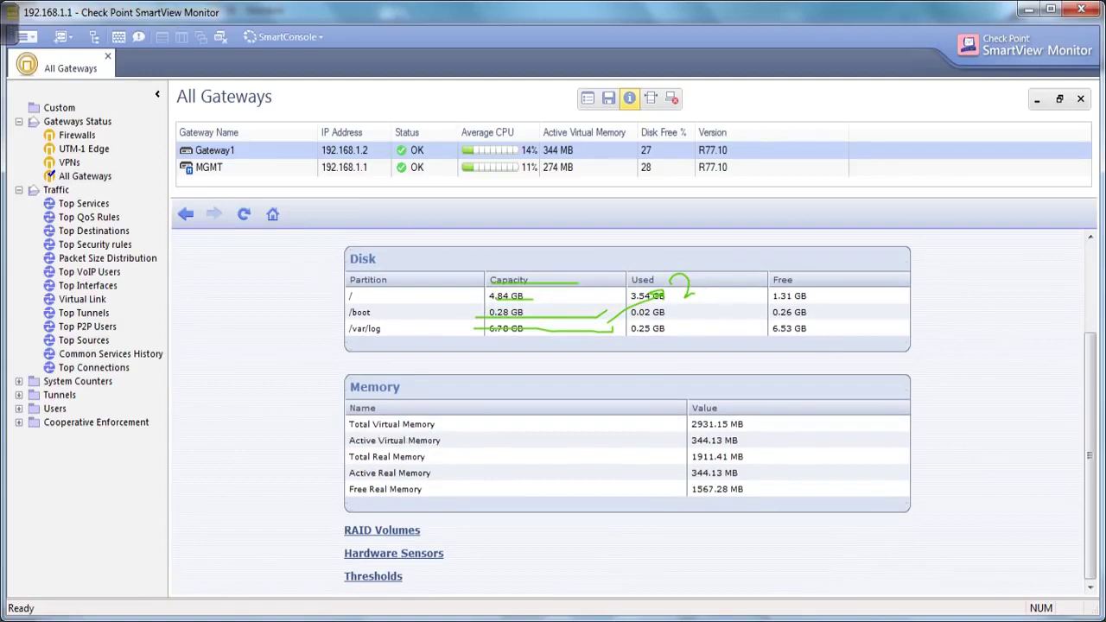
# Check Gateway1's Hardware Sensors page and return to its system information.
pyautogui.click(394, 554)
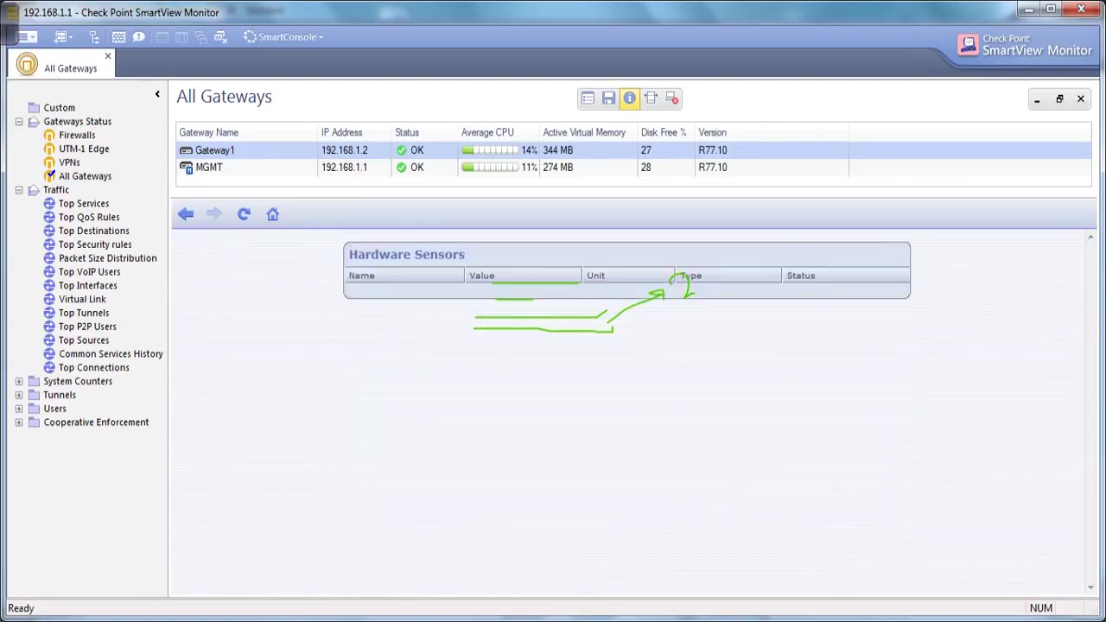
pyautogui.click(185, 214)
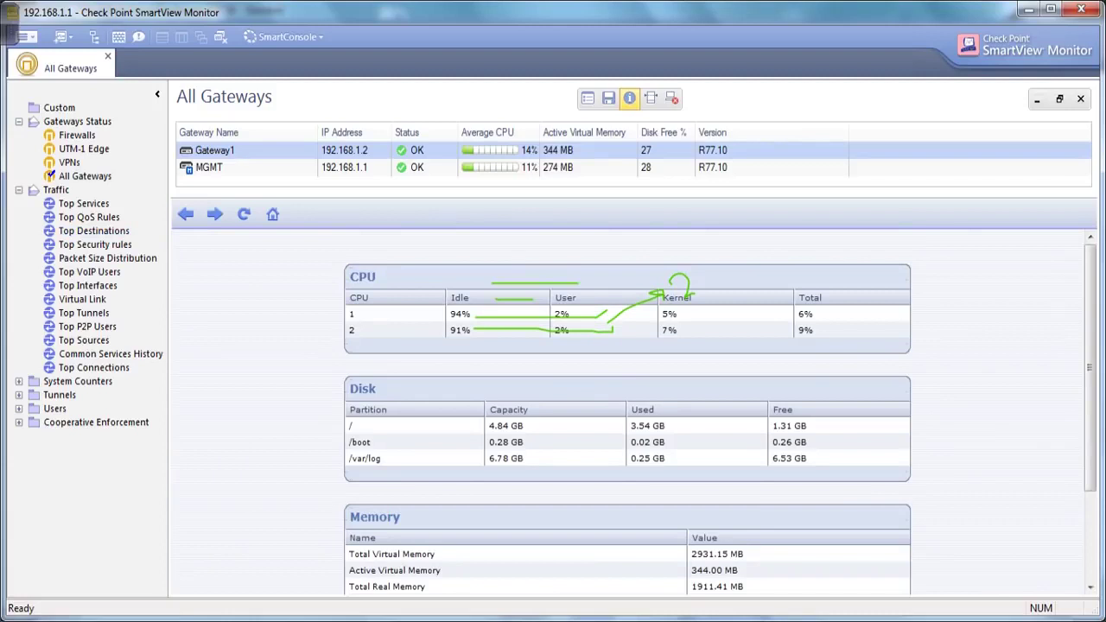
# Select the MGMT gateway, open its Security Management Server details, and check the connected clients' login times and database open modes.
pyautogui.click(209, 167)
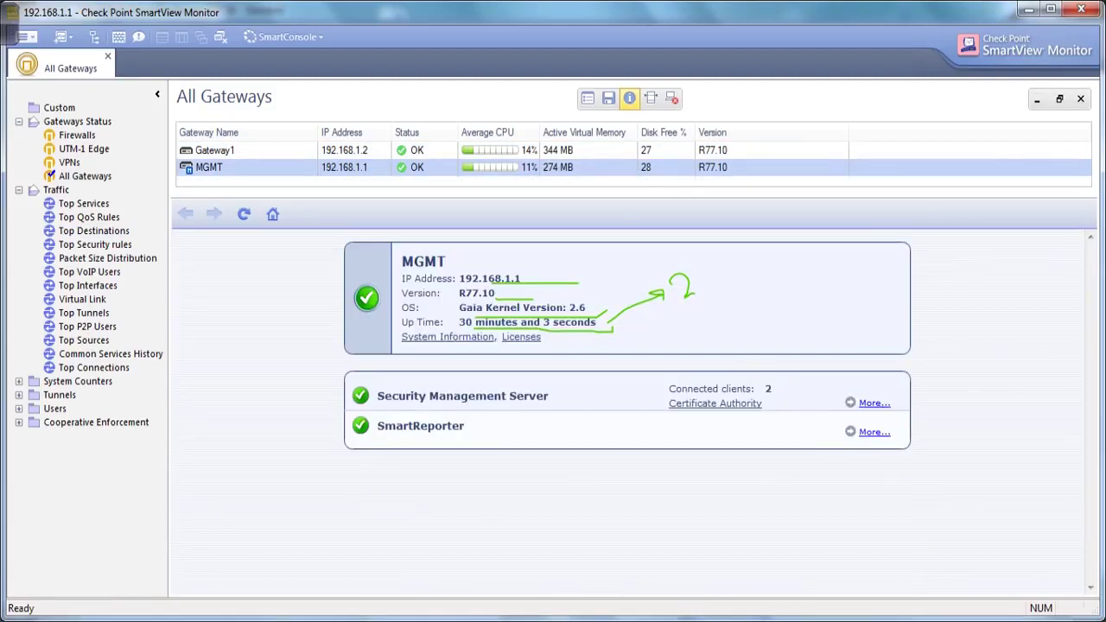
pyautogui.moveTo(775, 405); pyautogui.dragTo(723, 389)
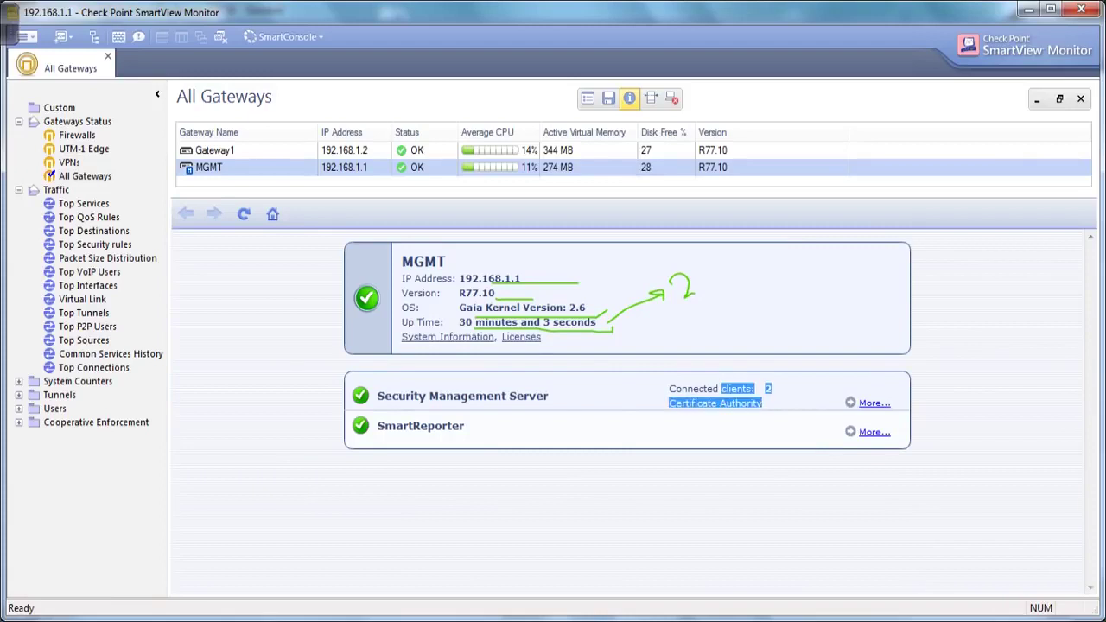
pyautogui.click(761, 395)
pyautogui.click(875, 404)
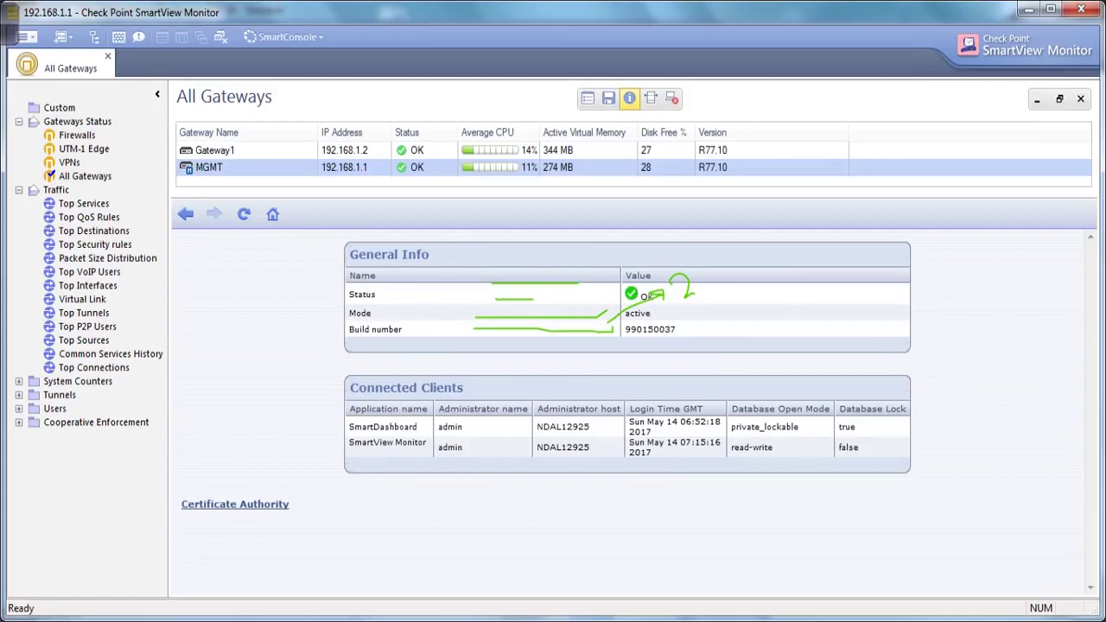
pyautogui.moveTo(350, 427); pyautogui.dragTo(484, 428)
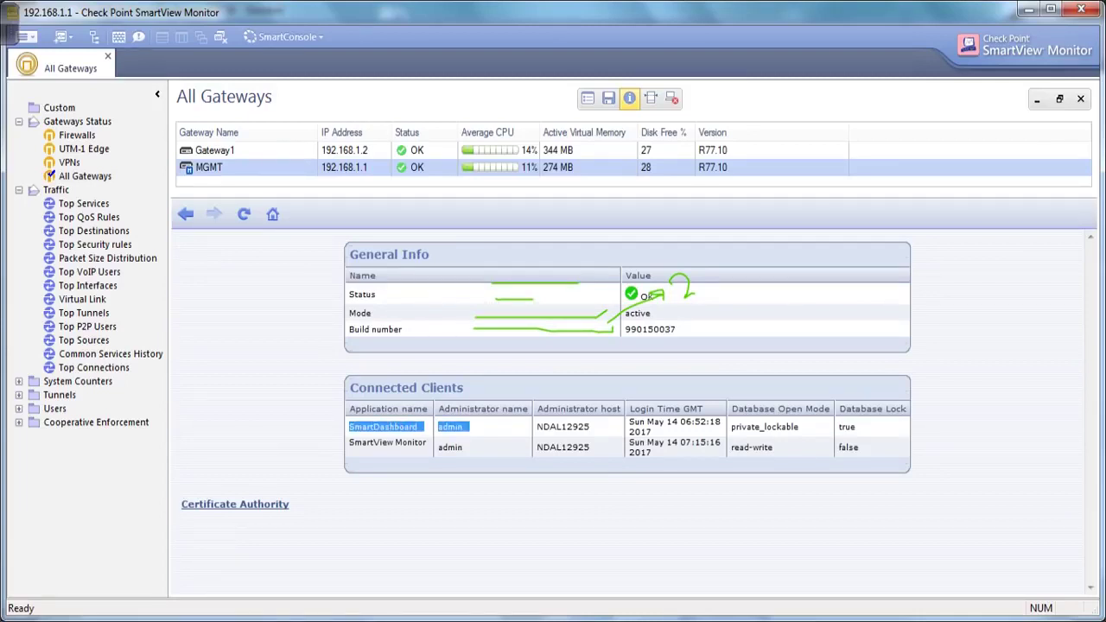
pyautogui.moveTo(706, 444); pyautogui.dragTo(782, 447)
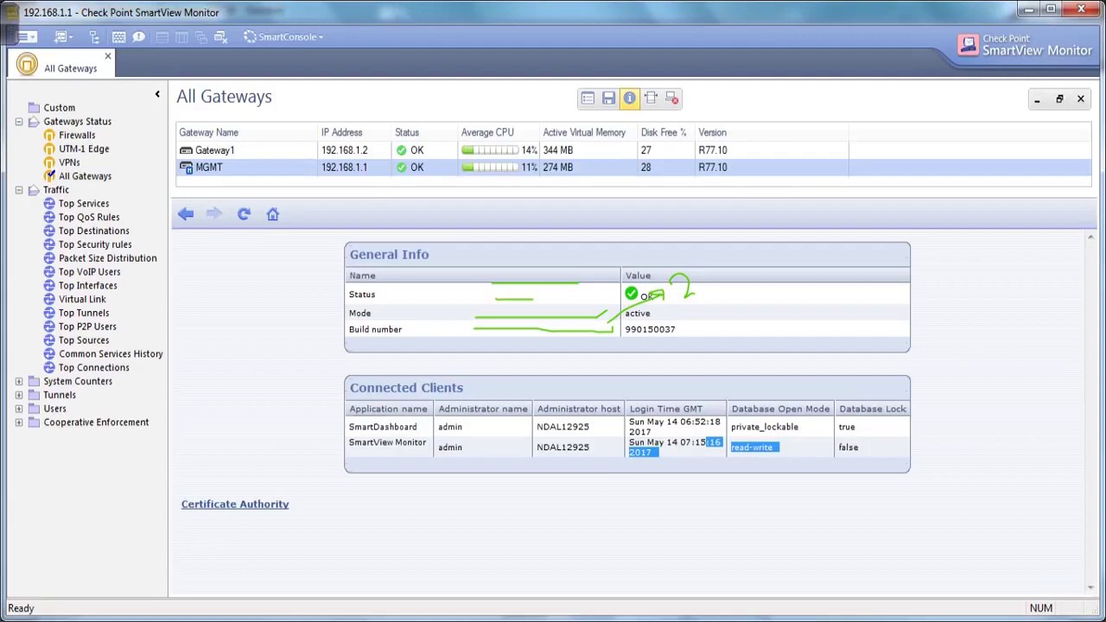
pyautogui.click(781, 449)
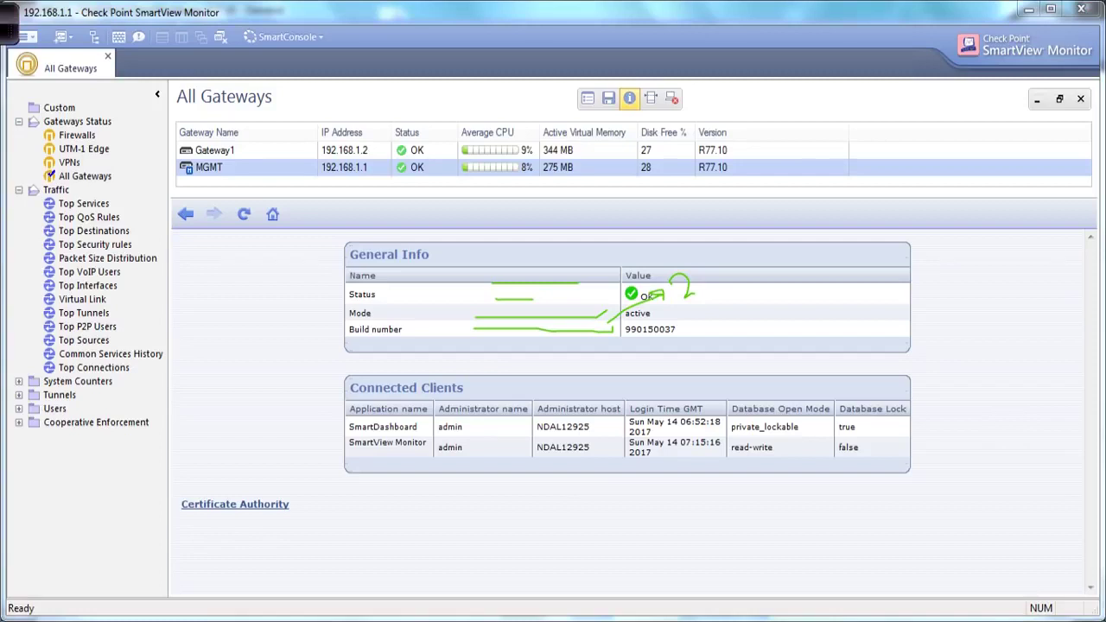
# Circle the Gateways Status and Traffic groups with the pen, write "Demo" below them, and clear the annotations.
pyautogui.moveTo(18, 186)
pyautogui.mouseDown()
pyautogui.moveTo(4, 307)
pyautogui.moveTo(31, 453)
pyautogui.moveTo(177, 437)
pyautogui.moveTo(180, 213)
pyautogui.moveTo(30, 177)
pyautogui.moveTo(14, 187)
pyautogui.moveTo(23, 178)
pyautogui.mouseUp()
pyautogui.moveTo(102, 481); pyautogui.dragTo(102, 528)
pyautogui.moveTo(95, 517)
pyautogui.mouseDown()
pyautogui.moveTo(104, 532)
pyautogui.moveTo(115, 518)
pyautogui.moveTo(85, 577)
pyautogui.moveTo(104, 581)
pyautogui.mouseUp()
pyautogui.moveTo(113, 542)
pyautogui.mouseDown()
pyautogui.moveTo(127, 559)
pyautogui.moveTo(132, 526)
pyautogui.moveTo(142, 541)
pyautogui.mouseUp()
pyautogui.moveTo(147, 525)
pyautogui.mouseDown()
pyautogui.moveTo(151, 539)
pyautogui.moveTo(147, 524)
pyautogui.mouseUp()
pyautogui.moveTo(134, 96)
pyautogui.mouseDown()
pyautogui.moveTo(55, 78)
pyautogui.moveTo(15, 164)
pyautogui.moveTo(146, 130)
pyautogui.moveTo(133, 85)
pyautogui.mouseUp()
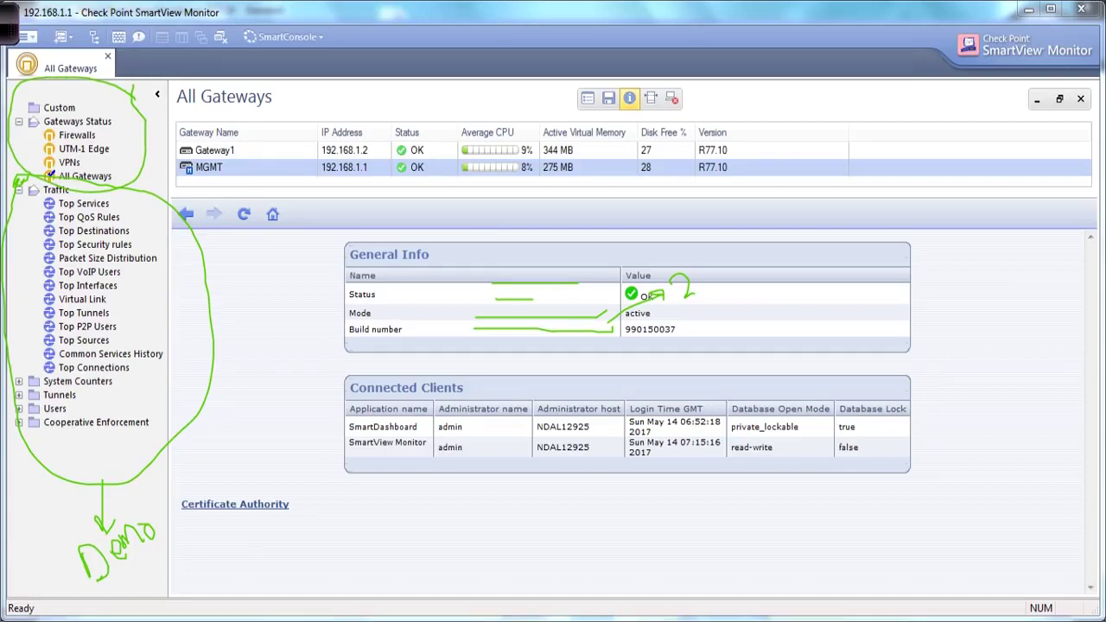
pyautogui.press('Escape')
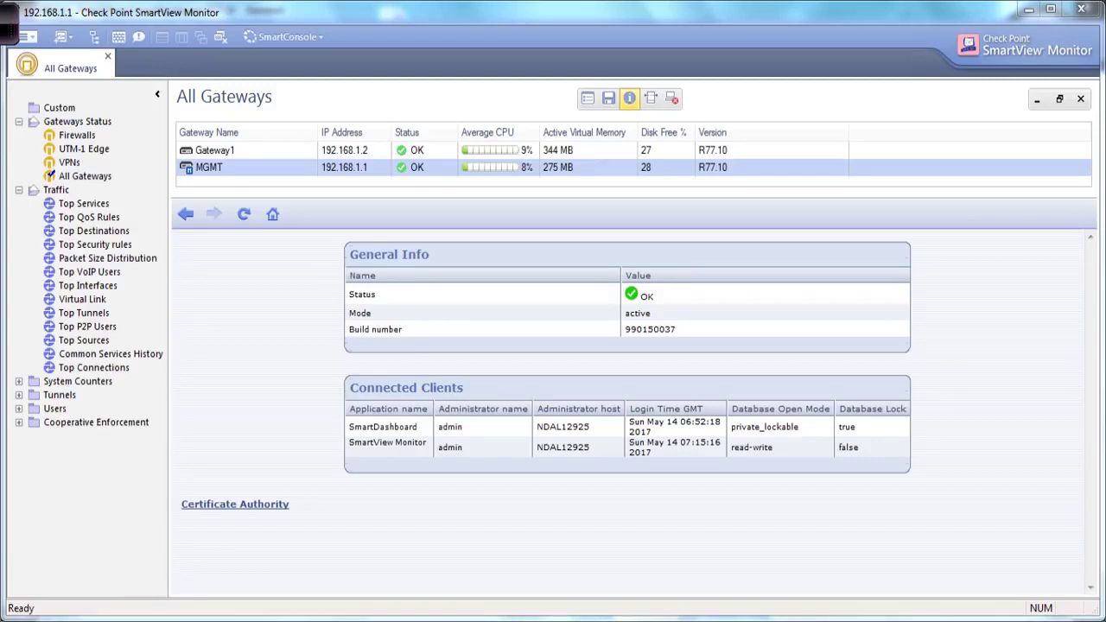
# With the pen, write "Sam" in a box beside General Info and draw another box labelled "FW".
pyautogui.moveTo(246, 263)
pyautogui.mouseDown()
pyautogui.moveTo(227, 257)
pyautogui.moveTo(227, 286)
pyautogui.moveTo(268, 287)
pyautogui.moveTo(286, 273)
pyautogui.moveTo(302, 282)
pyautogui.mouseUp()
pyautogui.moveTo(218, 311); pyautogui.dragTo(338, 291)
pyautogui.moveTo(218, 309)
pyautogui.mouseDown()
pyautogui.moveTo(199, 250)
pyautogui.moveTo(333, 213)
pyautogui.moveTo(350, 307)
pyautogui.moveTo(283, 325)
pyautogui.moveTo(223, 322)
pyautogui.moveTo(240, 327)
pyautogui.moveTo(230, 366)
pyautogui.moveTo(246, 353)
pyautogui.mouseUp()
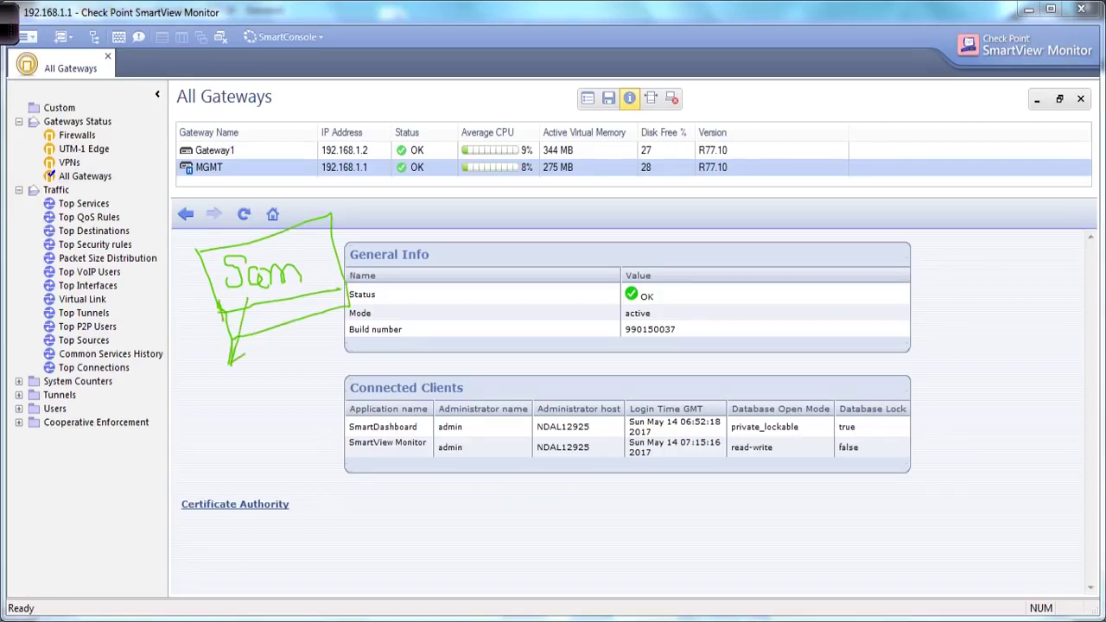
pyautogui.moveTo(704, 273)
pyautogui.mouseDown()
pyautogui.moveTo(714, 323)
pyautogui.moveTo(702, 277)
pyautogui.moveTo(764, 285)
pyautogui.moveTo(721, 338)
pyautogui.mouseUp()
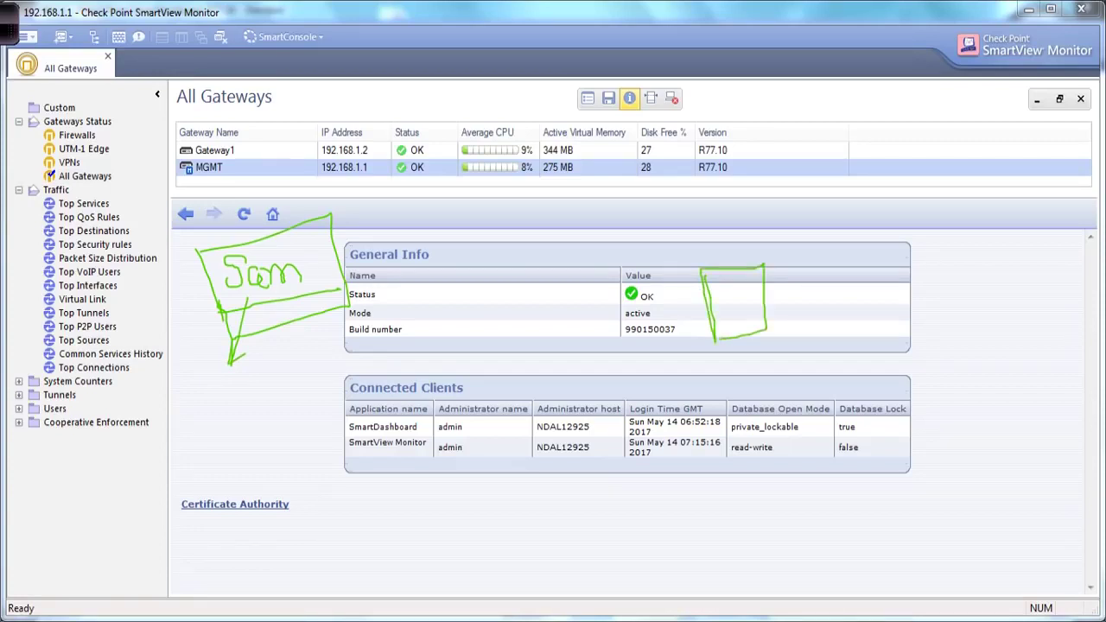
pyautogui.moveTo(731, 284)
pyautogui.mouseDown()
pyautogui.moveTo(723, 308)
pyautogui.moveTo(746, 284)
pyautogui.mouseUp()
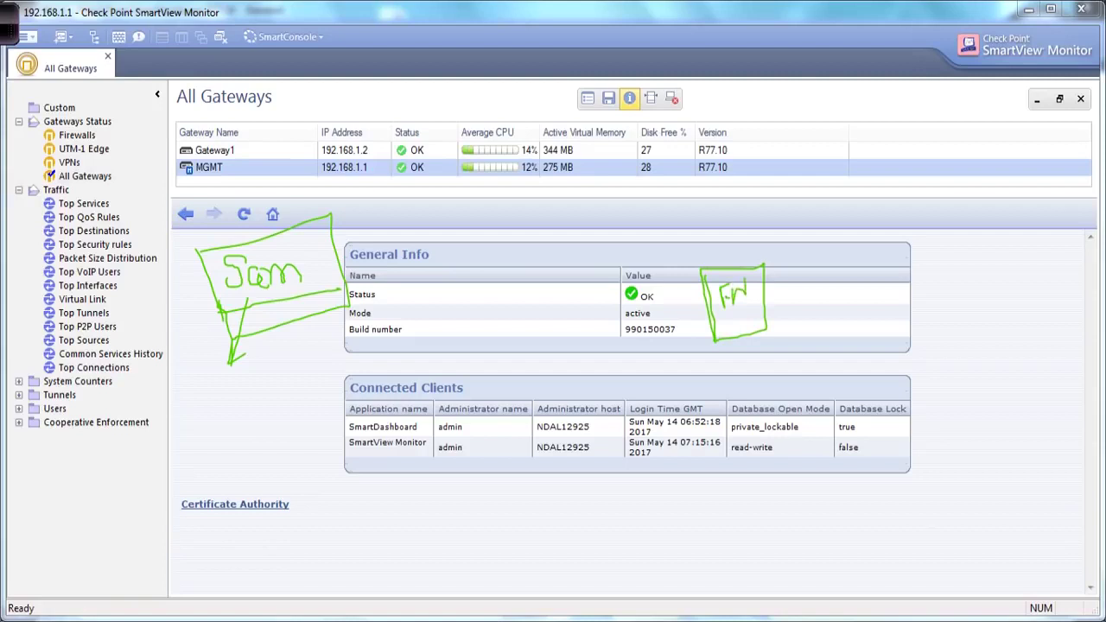
# Draw several traffic lines running into the FW box and an arrow from the box to the label "IP".
pyautogui.moveTo(491, 328); pyautogui.dragTo(702, 296)
pyautogui.moveTo(529, 349); pyautogui.dragTo(734, 310)
pyautogui.moveTo(523, 370); pyautogui.dragTo(742, 324)
pyautogui.moveTo(498, 342); pyautogui.dragTo(660, 312)
pyautogui.moveTo(526, 374); pyautogui.dragTo(705, 330)
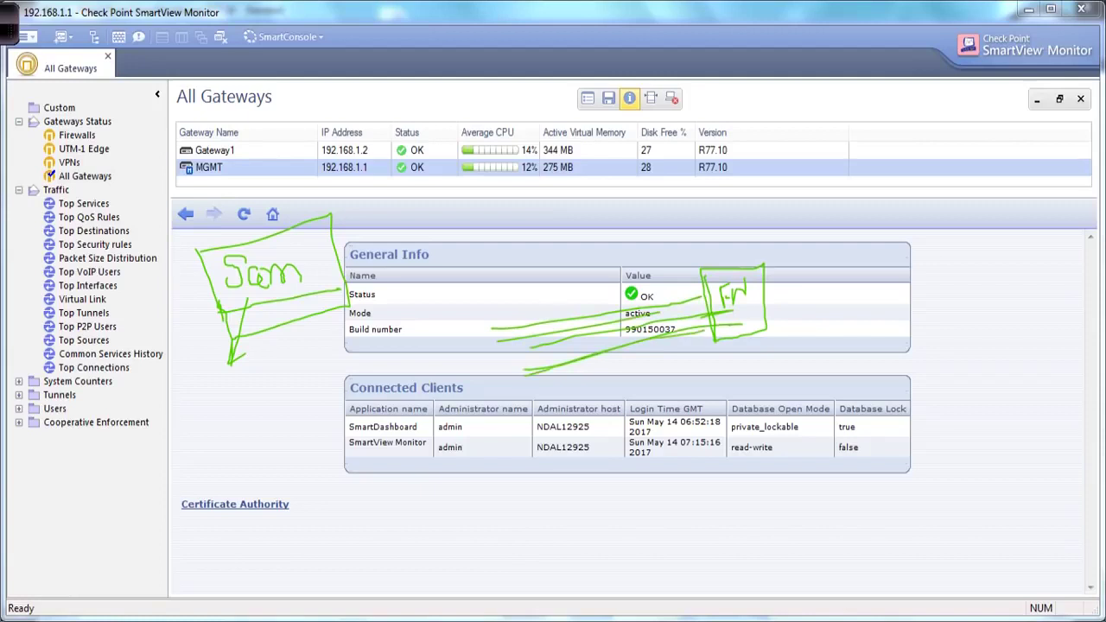
pyautogui.moveTo(512, 360); pyautogui.dragTo(702, 328)
pyautogui.moveTo(529, 337)
pyautogui.mouseDown()
pyautogui.moveTo(706, 301)
pyautogui.moveTo(726, 240)
pyautogui.moveTo(717, 204)
pyautogui.moveTo(732, 227)
pyautogui.mouseUp()
pyautogui.moveTo(746, 179)
pyautogui.mouseDown()
pyautogui.moveTo(759, 202)
pyautogui.moveTo(763, 166)
pyautogui.moveTo(759, 185)
pyautogui.mouseUp()
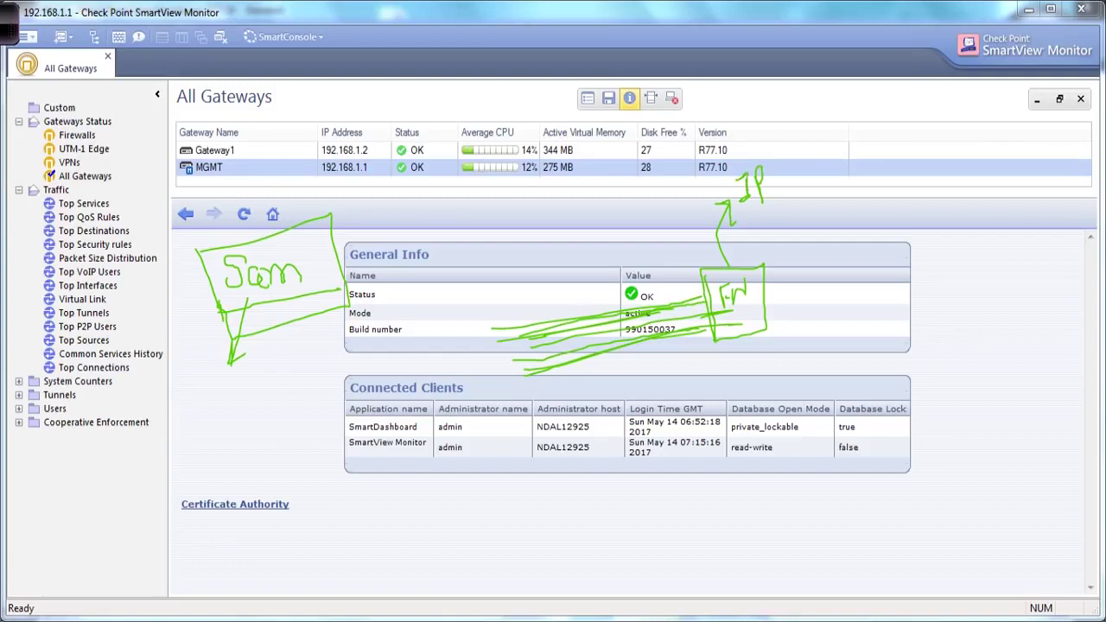
pyautogui.moveTo(738, 209); pyautogui.dragTo(748, 201)
# View the firewall policy in SmartDashboard, return to SmartView Monitor and point out the Suspicious Activity Rules command.
pyautogui.hotkey('alt', 'Tab')
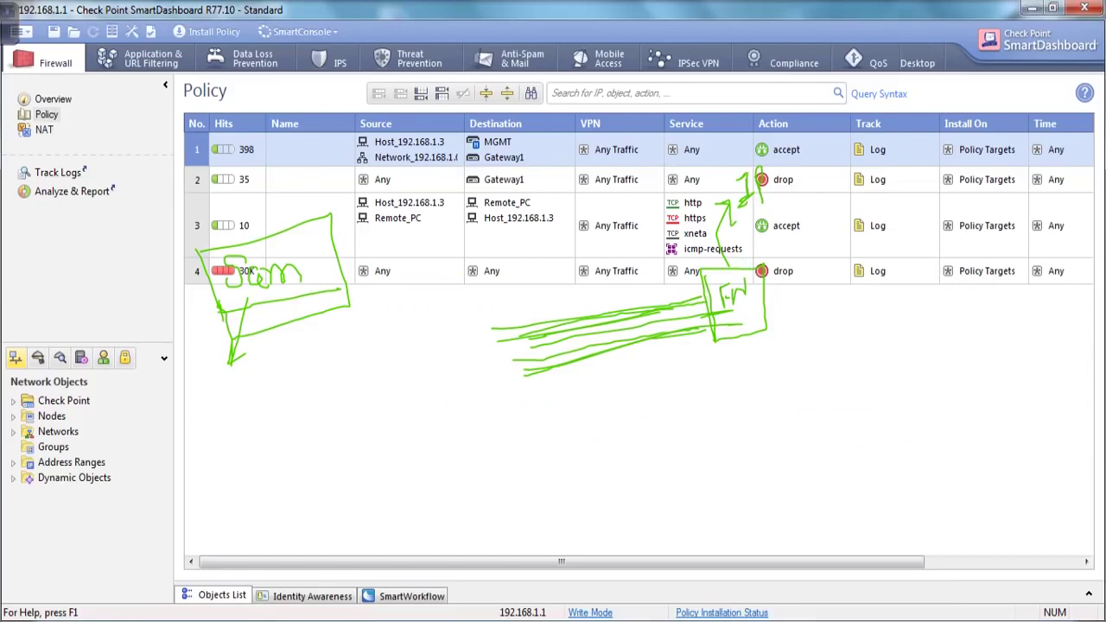
pyautogui.hotkey('alt', 'Tab')
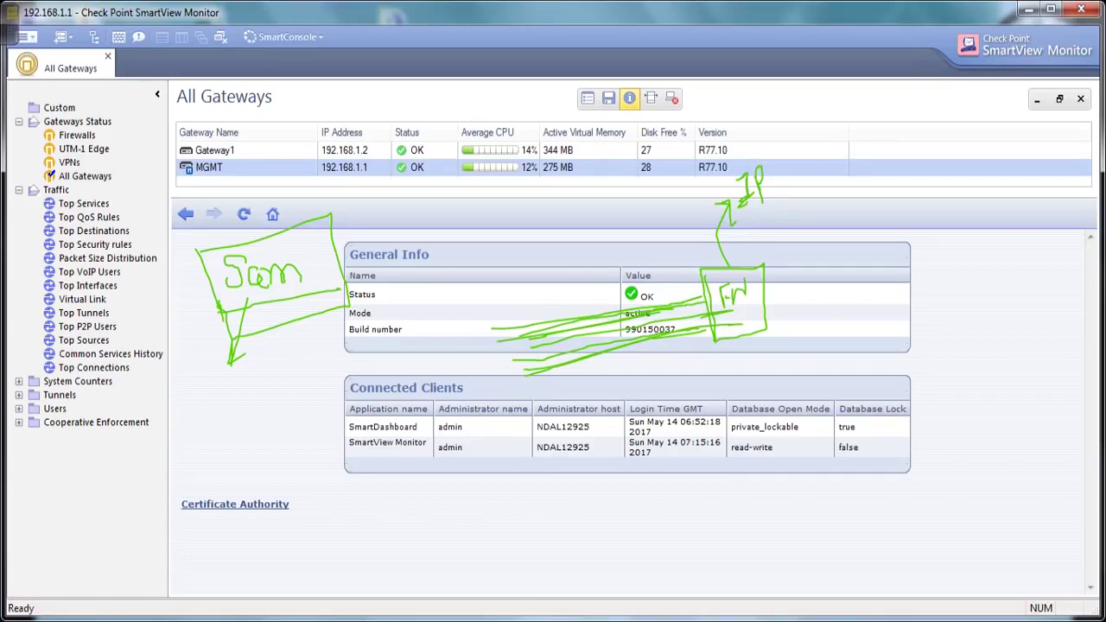
pyautogui.click(26, 36)
pyautogui.moveTo(47, 130)
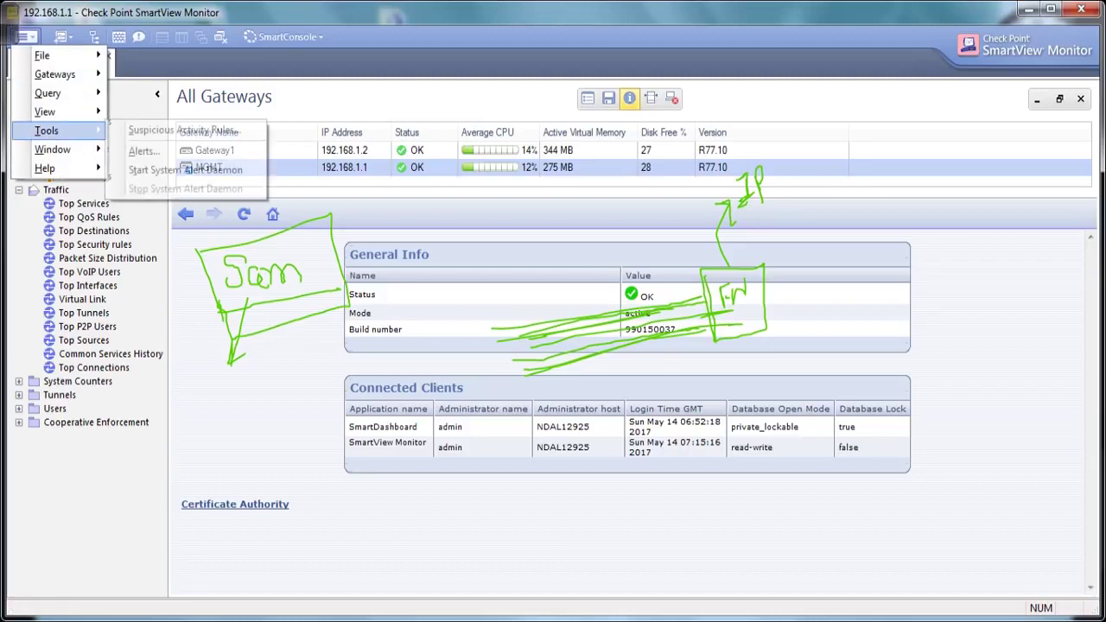
pyautogui.click(185, 130)
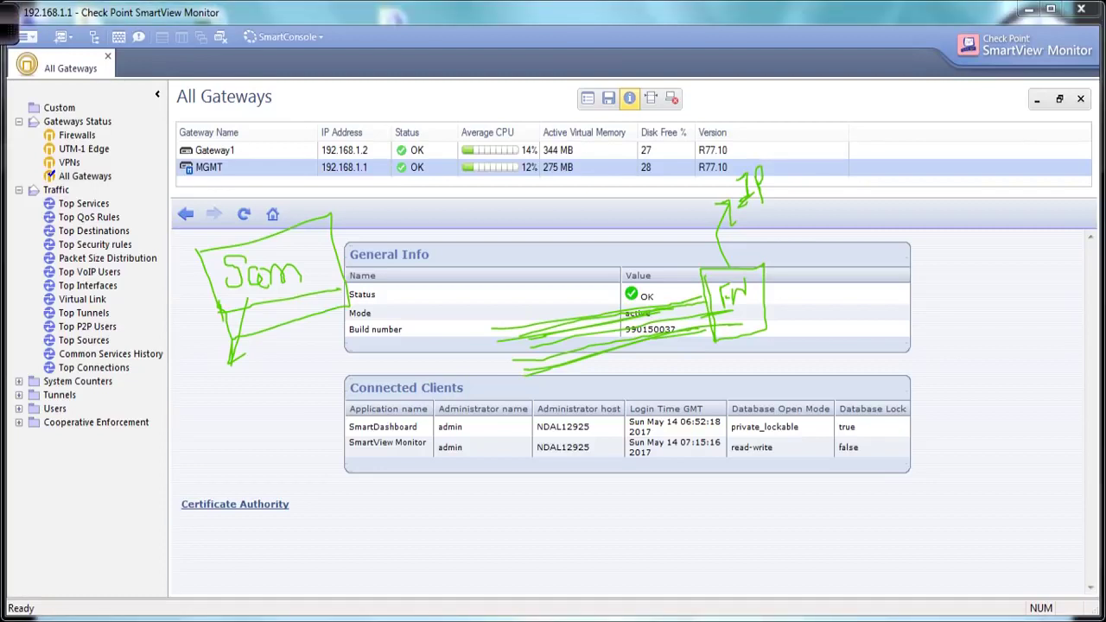
# Mark the traffic entry of the FW box as "SAM", circle "IP" and connect it to a boxed "Drop" label.
pyautogui.moveTo(707, 292)
pyautogui.mouseDown()
pyautogui.moveTo(689, 319)
pyautogui.moveTo(714, 336)
pyautogui.moveTo(707, 292)
pyautogui.mouseUp()
pyautogui.moveTo(701, 295)
pyautogui.mouseDown()
pyautogui.moveTo(679, 231)
pyautogui.moveTo(652, 225)
pyautogui.moveTo(659, 210)
pyautogui.moveTo(662, 224)
pyautogui.mouseUp()
pyautogui.moveTo(662, 205)
pyautogui.mouseDown()
pyautogui.moveTo(668, 220)
pyautogui.moveTo(700, 200)
pyautogui.mouseUp()
pyautogui.moveTo(771, 159)
pyautogui.mouseDown()
pyautogui.moveTo(738, 196)
pyautogui.moveTo(774, 158)
pyautogui.moveTo(758, 154)
pyautogui.moveTo(853, 168)
pyautogui.moveTo(854, 185)
pyautogui.mouseUp()
pyautogui.moveTo(864, 146)
pyautogui.mouseDown()
pyautogui.moveTo(867, 171)
pyautogui.moveTo(928, 145)
pyautogui.mouseUp()
pyautogui.moveTo(926, 136)
pyautogui.mouseDown()
pyautogui.moveTo(957, 200)
pyautogui.moveTo(935, 148)
pyautogui.moveTo(942, 157)
pyautogui.moveTo(927, 161)
pyautogui.mouseUp()
pyautogui.moveTo(877, 191); pyautogui.dragTo(940, 161)
pyautogui.moveTo(831, 125); pyautogui.dragTo(860, 195)
pyautogui.moveTo(819, 146)
pyautogui.mouseDown()
pyautogui.moveTo(962, 100)
pyautogui.moveTo(966, 176)
pyautogui.moveTo(901, 199)
pyautogui.mouseUp()
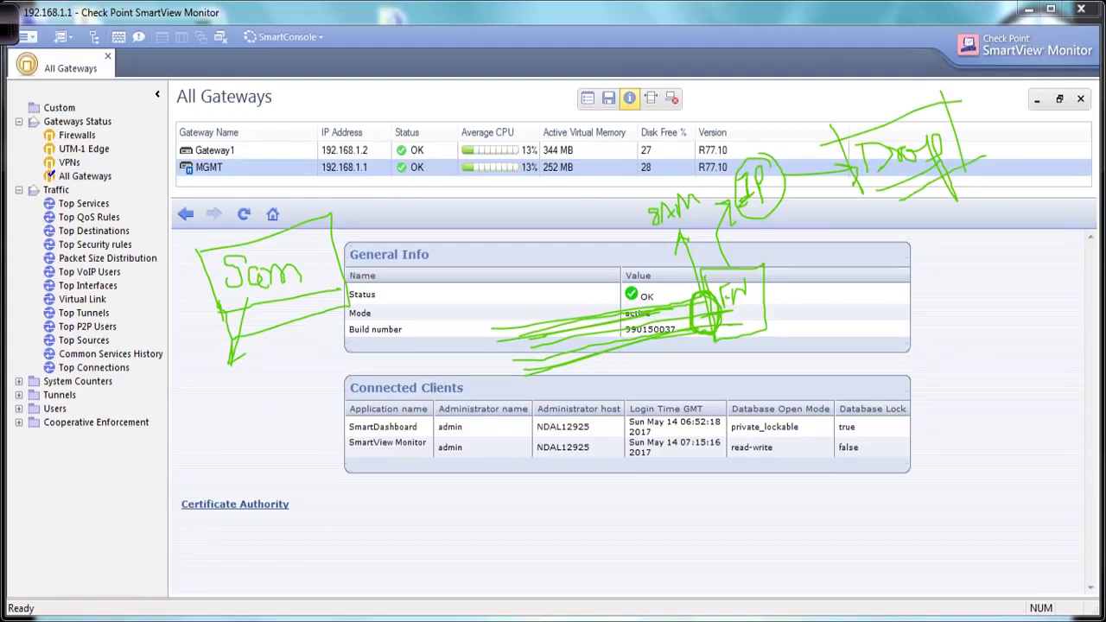
# Circle the FW box's traffic entry and sketch a rule list as a tall box filled with short lines.
pyautogui.moveTo(698, 292)
pyautogui.mouseDown()
pyautogui.moveTo(685, 295)
pyautogui.moveTo(714, 338)
pyautogui.mouseUp()
pyautogui.moveTo(913, 254)
pyautogui.mouseDown()
pyautogui.moveTo(957, 252)
pyautogui.moveTo(956, 329)
pyautogui.mouseUp()
pyautogui.moveTo(896, 224); pyautogui.dragTo(917, 389)
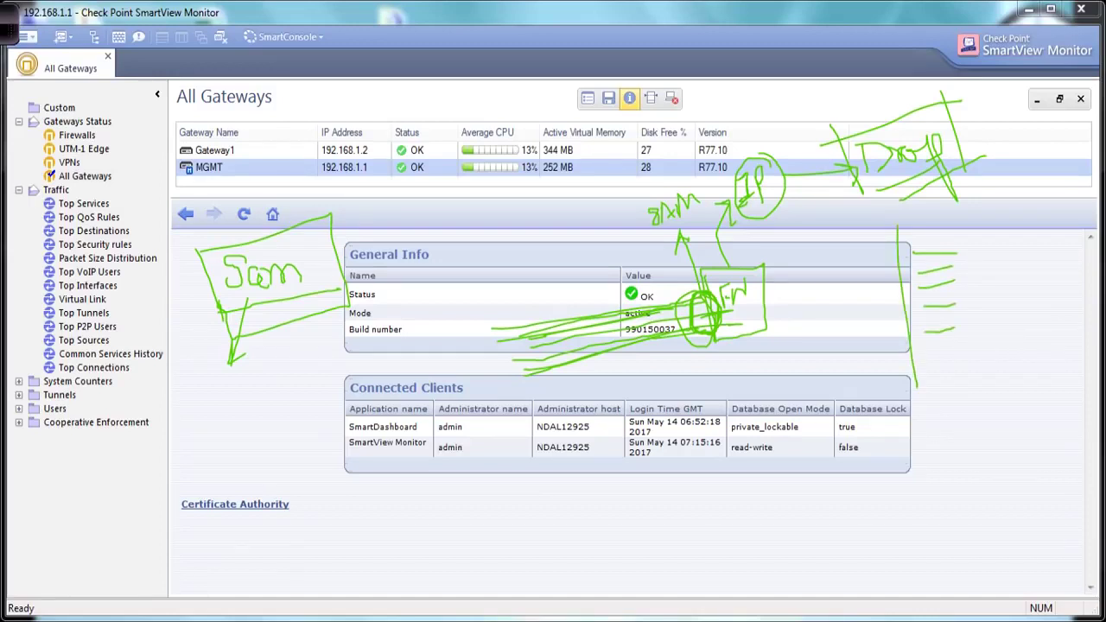
pyautogui.moveTo(897, 226)
pyautogui.mouseDown()
pyautogui.moveTo(971, 206)
pyautogui.moveTo(1003, 336)
pyautogui.moveTo(916, 387)
pyautogui.mouseUp()
pyautogui.moveTo(922, 256)
pyautogui.mouseDown()
pyautogui.moveTo(945, 245)
pyautogui.moveTo(965, 297)
pyautogui.mouseUp()
# Draw an arrow from the rule list to a boxed "SAM" label and a second arrow down to "Int".
pyautogui.moveTo(928, 337)
pyautogui.mouseDown()
pyautogui.moveTo(949, 332)
pyautogui.moveTo(825, 361)
pyautogui.mouseUp()
pyautogui.moveTo(754, 351)
pyautogui.mouseDown()
pyautogui.moveTo(747, 374)
pyautogui.moveTo(783, 359)
pyautogui.moveTo(788, 332)
pyautogui.moveTo(814, 354)
pyautogui.mouseUp()
pyautogui.moveTo(749, 380); pyautogui.dragTo(838, 342)
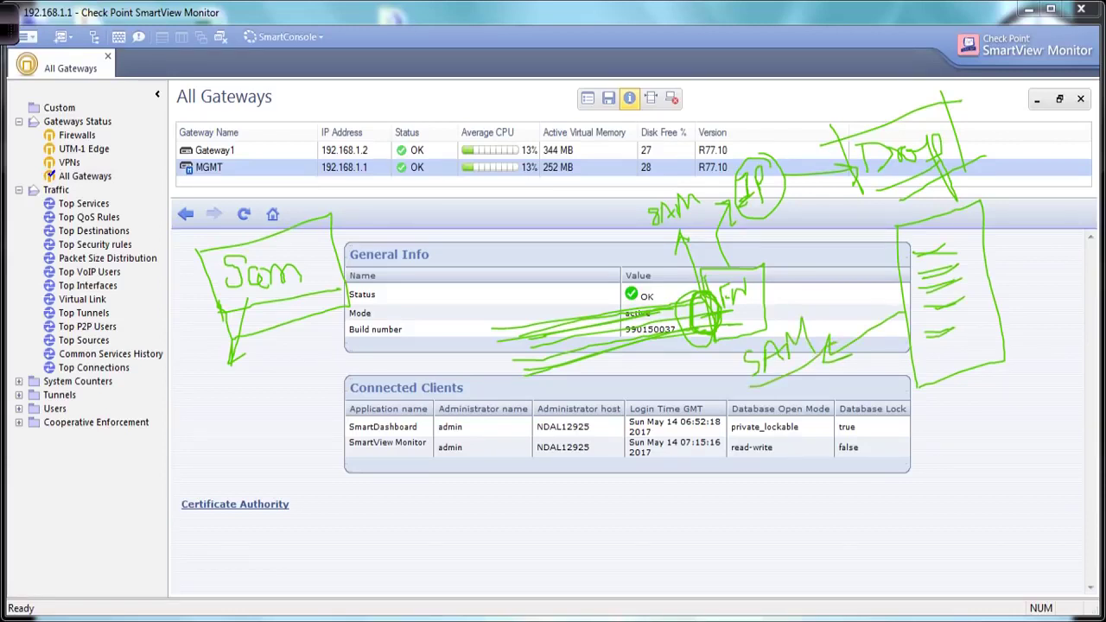
pyautogui.moveTo(743, 386)
pyautogui.mouseDown()
pyautogui.moveTo(732, 344)
pyautogui.moveTo(832, 293)
pyautogui.moveTo(839, 348)
pyautogui.moveTo(804, 364)
pyautogui.moveTo(808, 430)
pyautogui.mouseUp()
pyautogui.moveTo(789, 406)
pyautogui.mouseDown()
pyautogui.moveTo(817, 432)
pyautogui.moveTo(805, 476)
pyautogui.moveTo(823, 484)
pyautogui.moveTo(806, 448)
pyautogui.mouseUp()
pyautogui.moveTo(813, 467); pyautogui.dragTo(834, 489)
pyautogui.moveTo(828, 428)
pyautogui.mouseDown()
pyautogui.moveTo(852, 481)
pyautogui.moveTo(858, 466)
pyautogui.mouseUp()
# Switch to SmartDashboard and add a new rule above rule 4 in the firewall policy.
pyautogui.hotkey('alt', 'Tab')
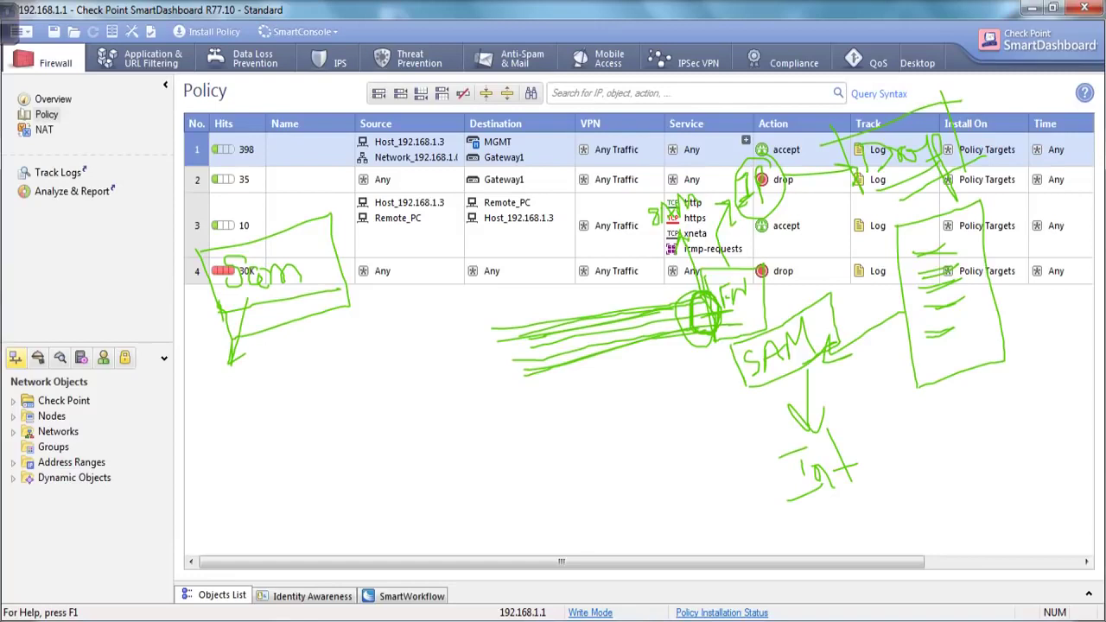
pyautogui.rightClick(291, 270)
pyautogui.moveTo(320, 272)
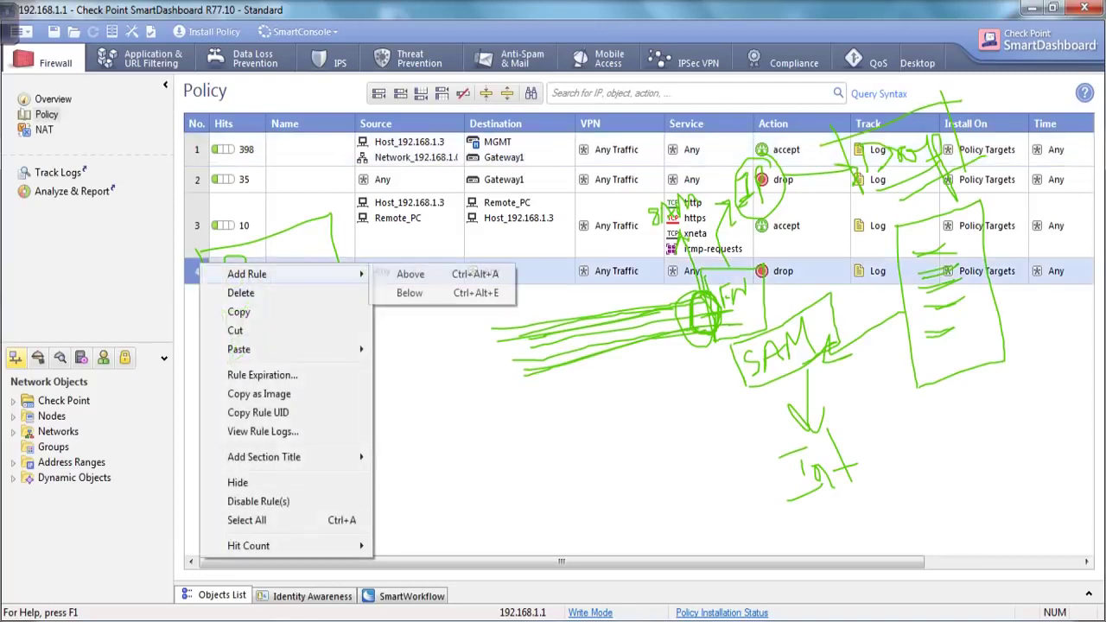
pyautogui.click(407, 274)
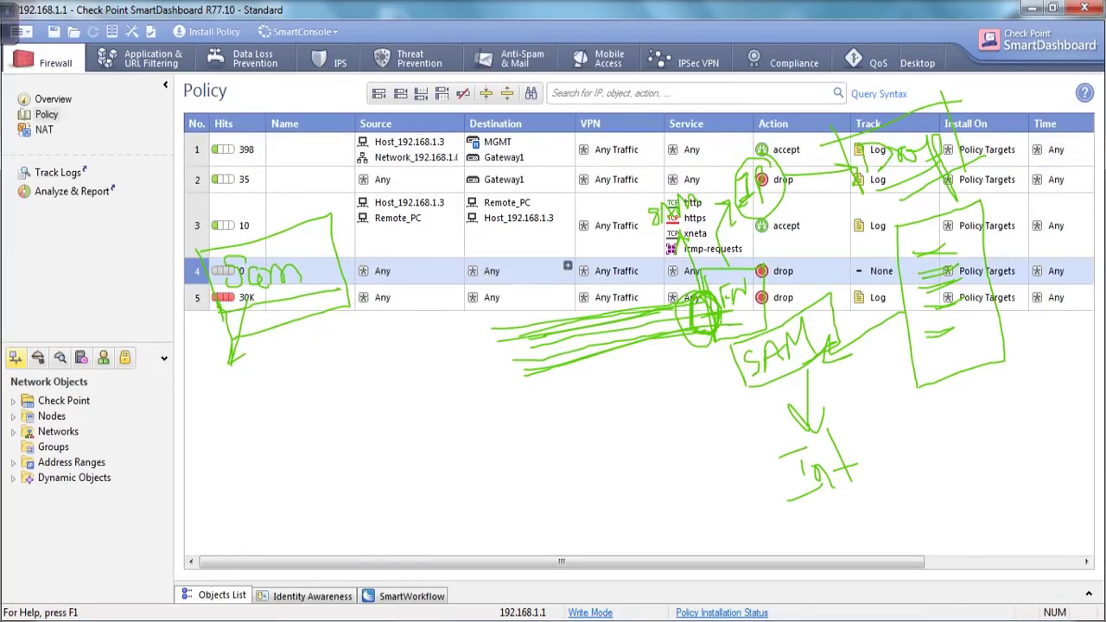
# Create a host named IP_Virus_2.2.2.2 with IPv4 address 2.2.2.2 as the source of the new rule 4.
pyautogui.click(456, 265)
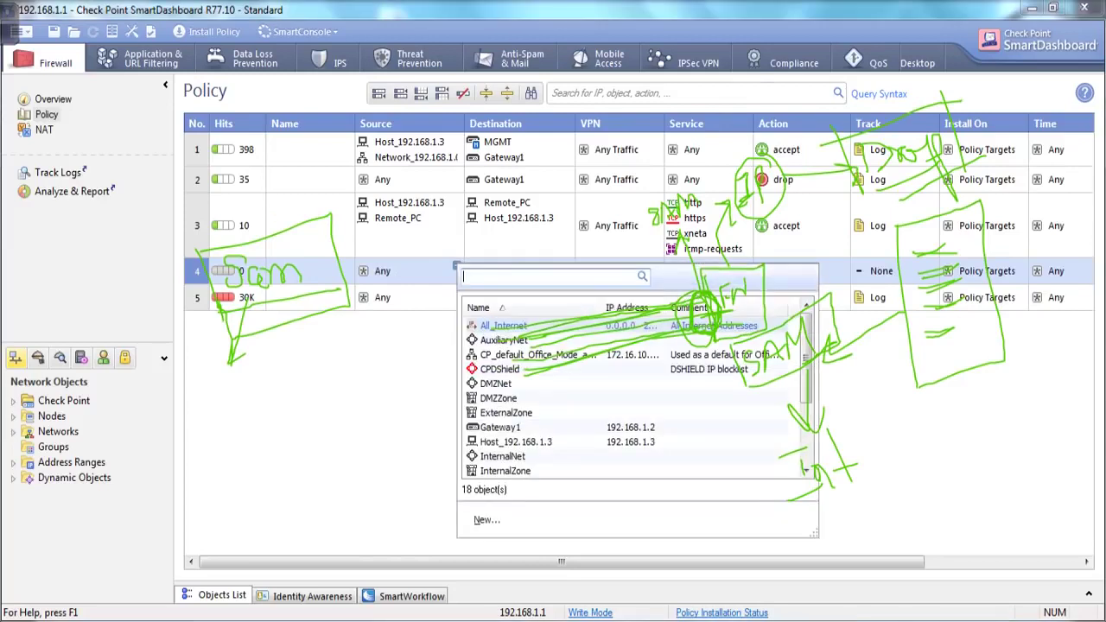
pyautogui.write('6')
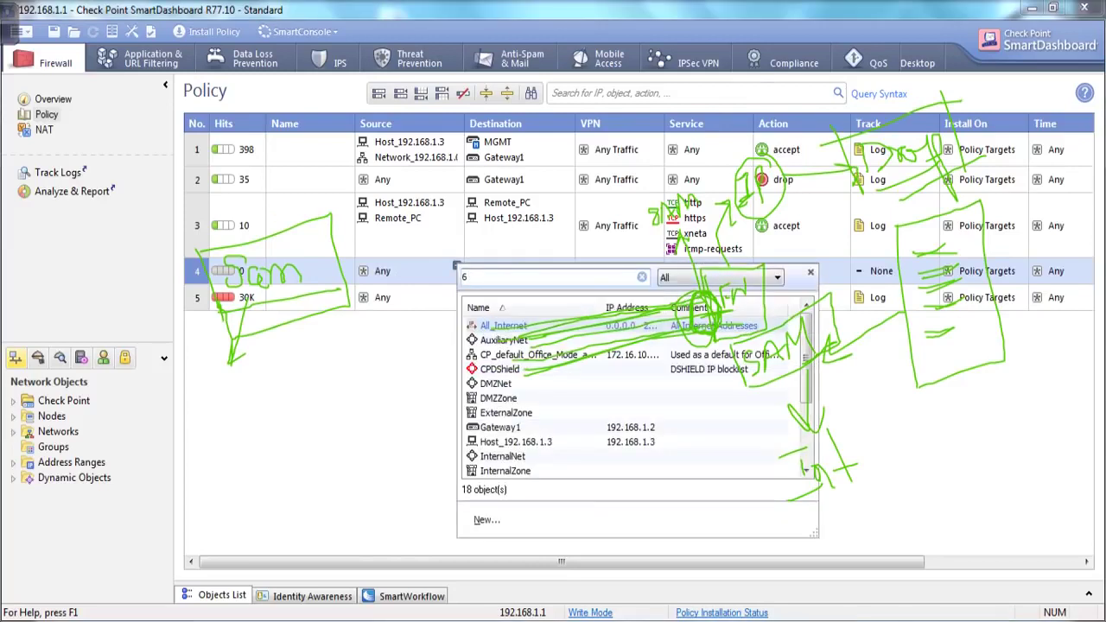
pyautogui.press('BackSpace')
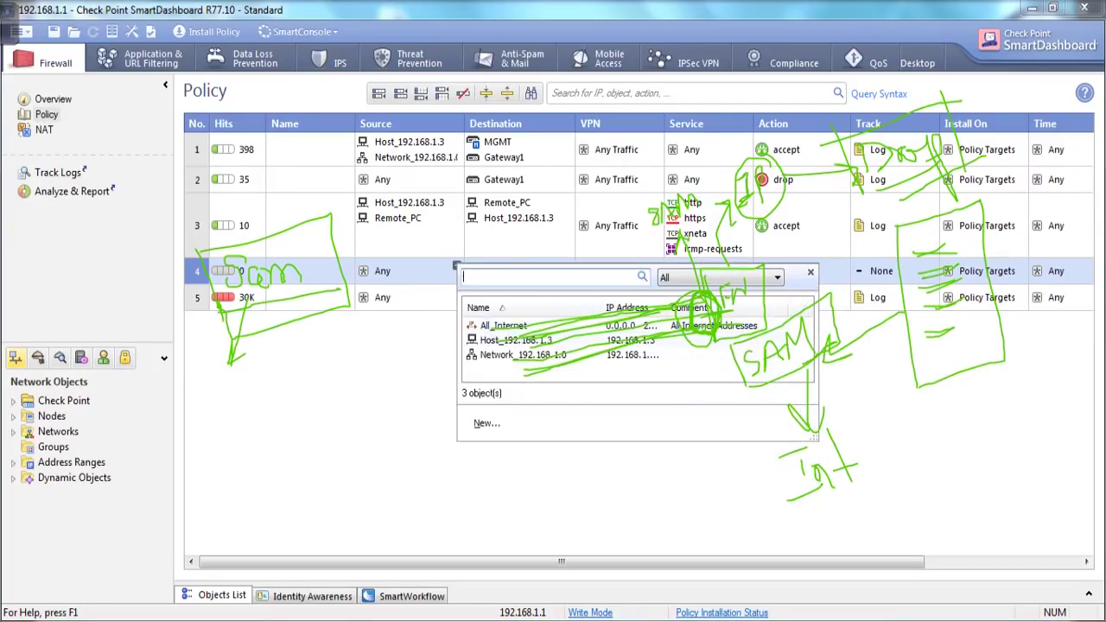
pyautogui.click(487, 553)
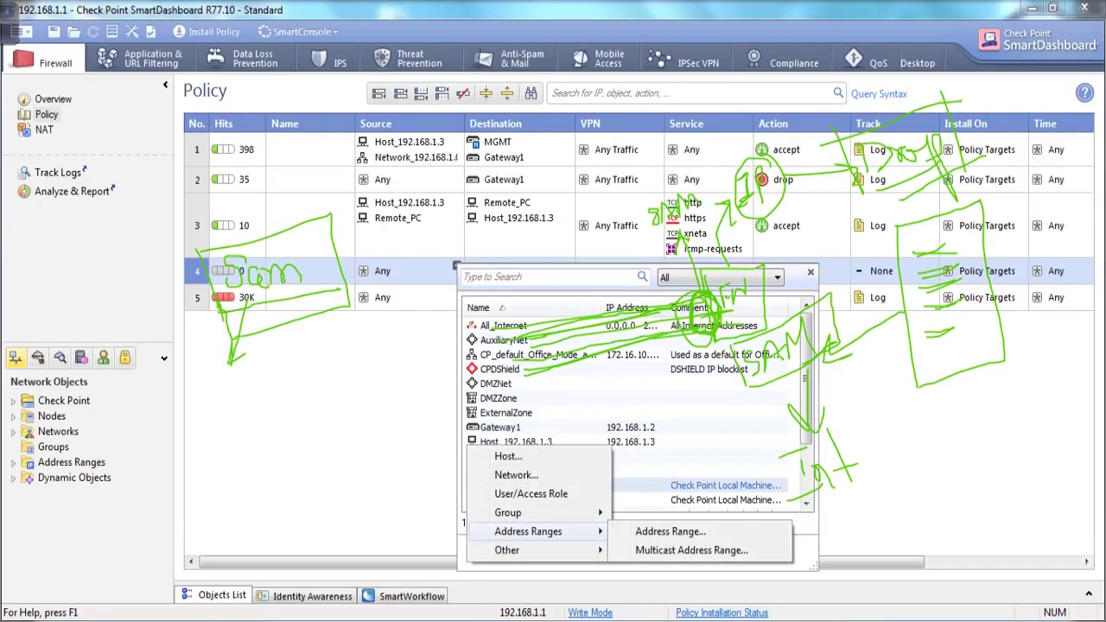
pyautogui.click(508, 457)
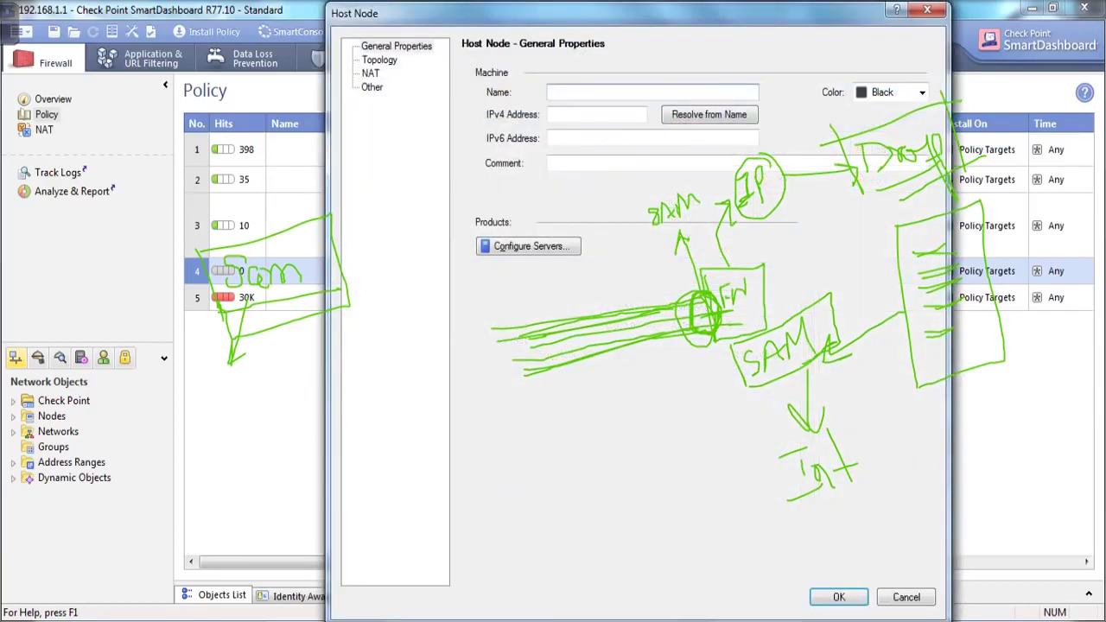
pyautogui.write('IP_Virus_2.2.2.2')
pyautogui.hotkey('shift', 'Left')
pyautogui.hotkey('shift', 'Left')
pyautogui.hotkey('shift', 'Left')
pyautogui.hotkey('shift', 'Left')
pyautogui.hotkey('shift', 'Left')
pyautogui.hotkey('shift', 'Left')
pyautogui.hotkey('shift', 'Left')
pyautogui.hotkey('ctrl', 'c')
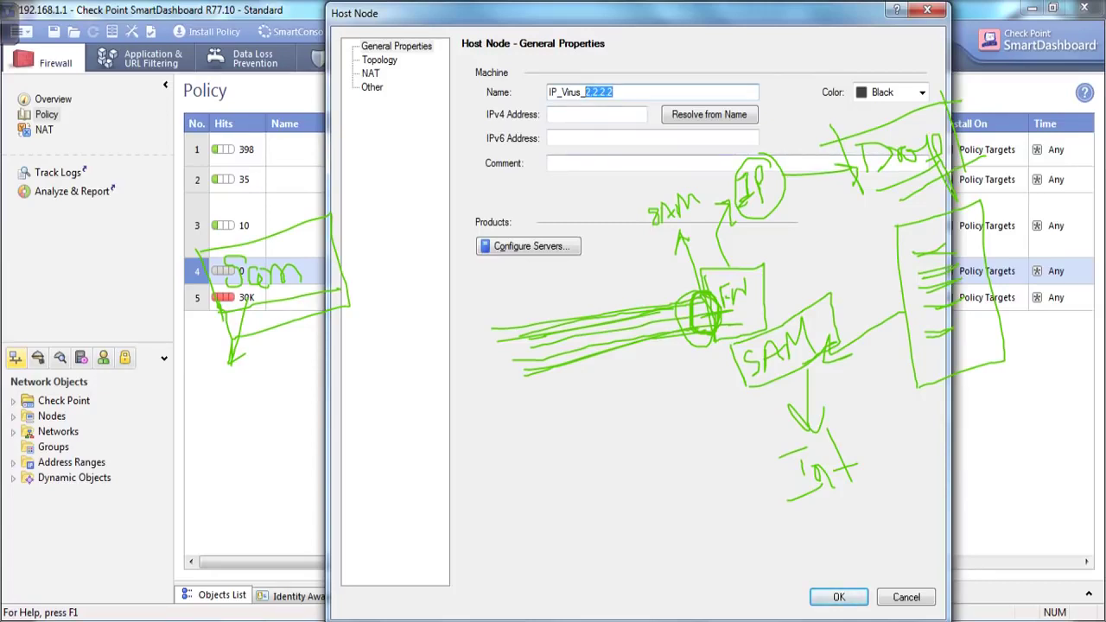
pyautogui.press('Tab')
pyautogui.hotkey('ctrl', 'v')
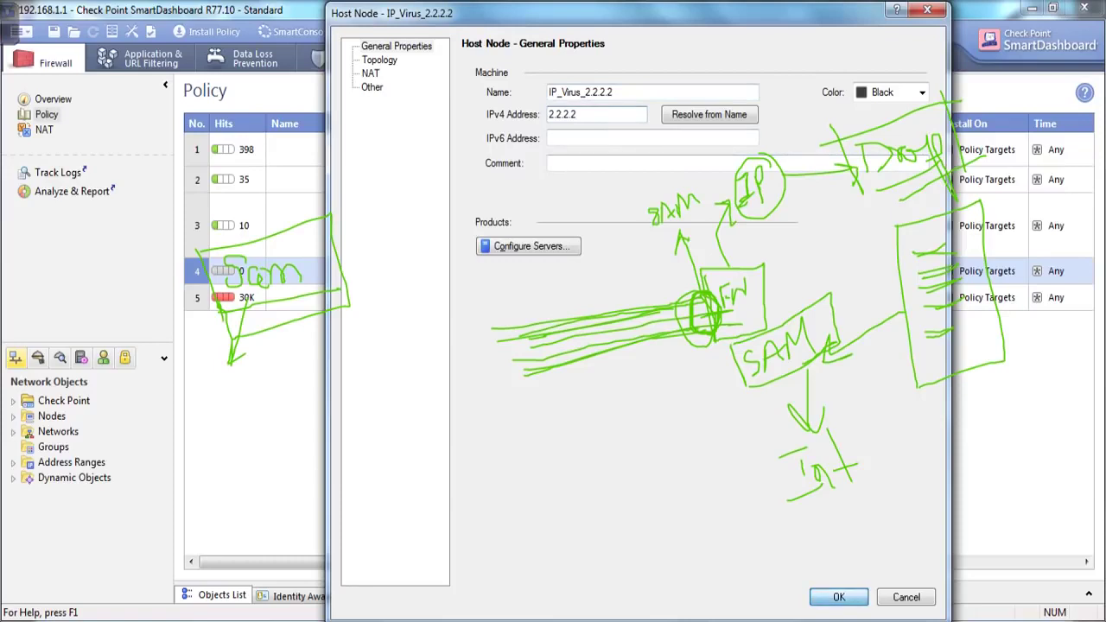
pyautogui.press('Return')
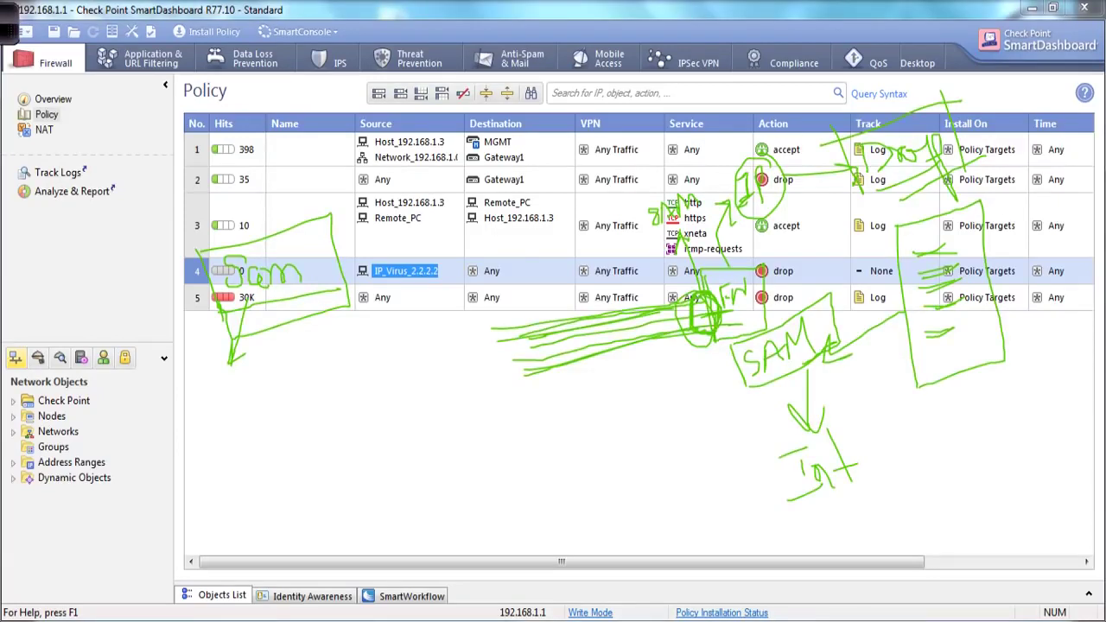
# Clear the annotations, return to SmartView Monitor and write "SAM", "Anti" and "ext" as an underlined list with the pen.
pyautogui.press('Escape')
pyautogui.click(1032, 8)
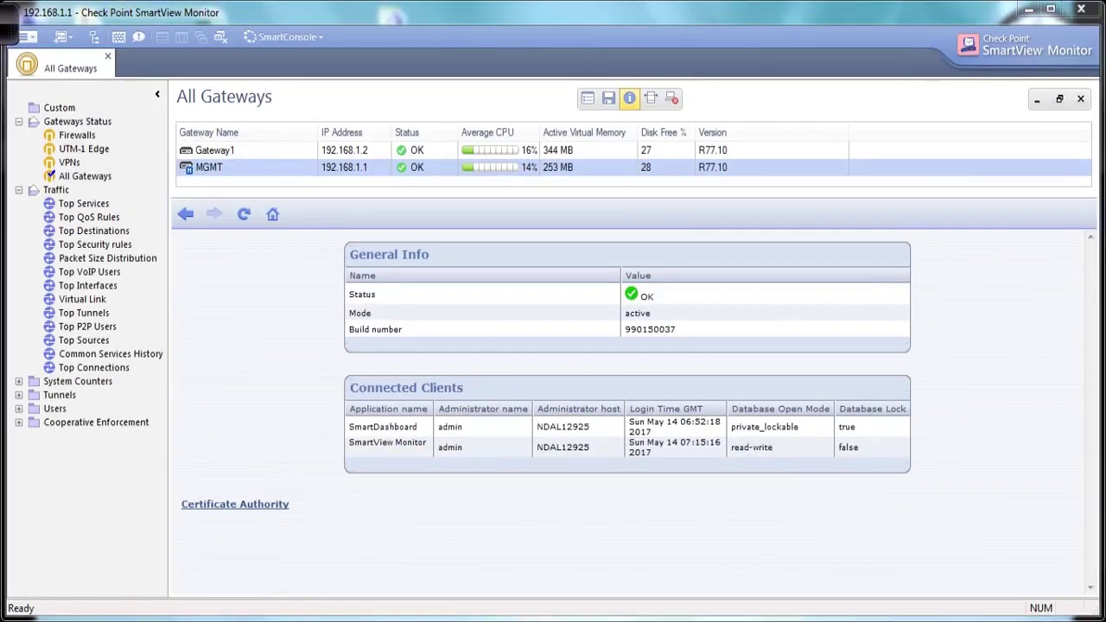
pyautogui.moveTo(224, 266)
pyautogui.mouseDown()
pyautogui.moveTo(214, 288)
pyautogui.moveTo(246, 281)
pyautogui.mouseUp()
pyautogui.moveTo(231, 276)
pyautogui.mouseDown()
pyautogui.moveTo(258, 261)
pyautogui.moveTo(267, 273)
pyautogui.mouseUp()
pyautogui.moveTo(225, 354)
pyautogui.mouseDown()
pyautogui.moveTo(254, 338)
pyautogui.moveTo(268, 304)
pyautogui.moveTo(285, 316)
pyautogui.moveTo(278, 304)
pyautogui.mouseUp()
pyautogui.moveTo(233, 396)
pyautogui.mouseDown()
pyautogui.moveTo(270, 408)
pyautogui.moveTo(285, 367)
pyautogui.mouseUp()
pyautogui.moveTo(237, 437); pyautogui.dragTo(342, 382)
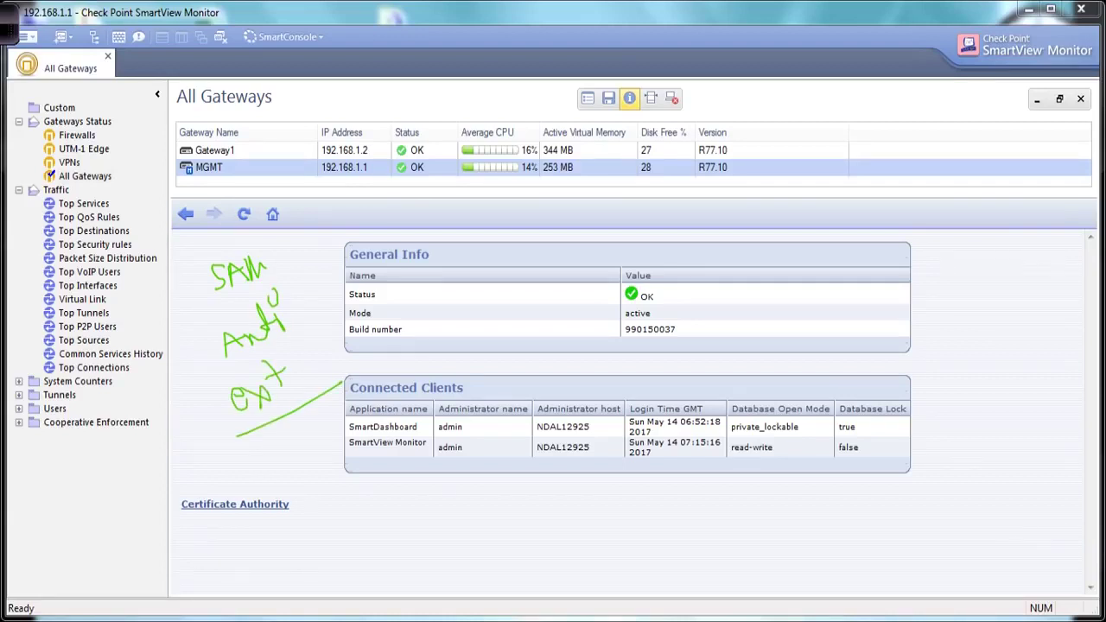
# Write "Rul" below the handwritten list, circle the list and underline "SAM" with an arrow leading out of it.
pyautogui.moveTo(275, 439)
pyautogui.mouseDown()
pyautogui.moveTo(270, 477)
pyautogui.moveTo(361, 460)
pyautogui.mouseUp()
pyautogui.moveTo(290, 218)
pyautogui.mouseDown()
pyautogui.moveTo(188, 380)
pyautogui.moveTo(289, 425)
pyautogui.moveTo(322, 245)
pyautogui.moveTo(294, 212)
pyautogui.moveTo(213, 221)
pyautogui.moveTo(163, 396)
pyautogui.moveTo(271, 427)
pyautogui.moveTo(312, 273)
pyautogui.moveTo(283, 212)
pyautogui.moveTo(173, 329)
pyautogui.moveTo(264, 420)
pyautogui.mouseUp()
pyautogui.moveTo(222, 295)
pyautogui.mouseDown()
pyautogui.moveTo(372, 223)
pyautogui.moveTo(375, 244)
pyautogui.mouseUp()
pyautogui.moveTo(266, 283); pyautogui.dragTo(341, 246)
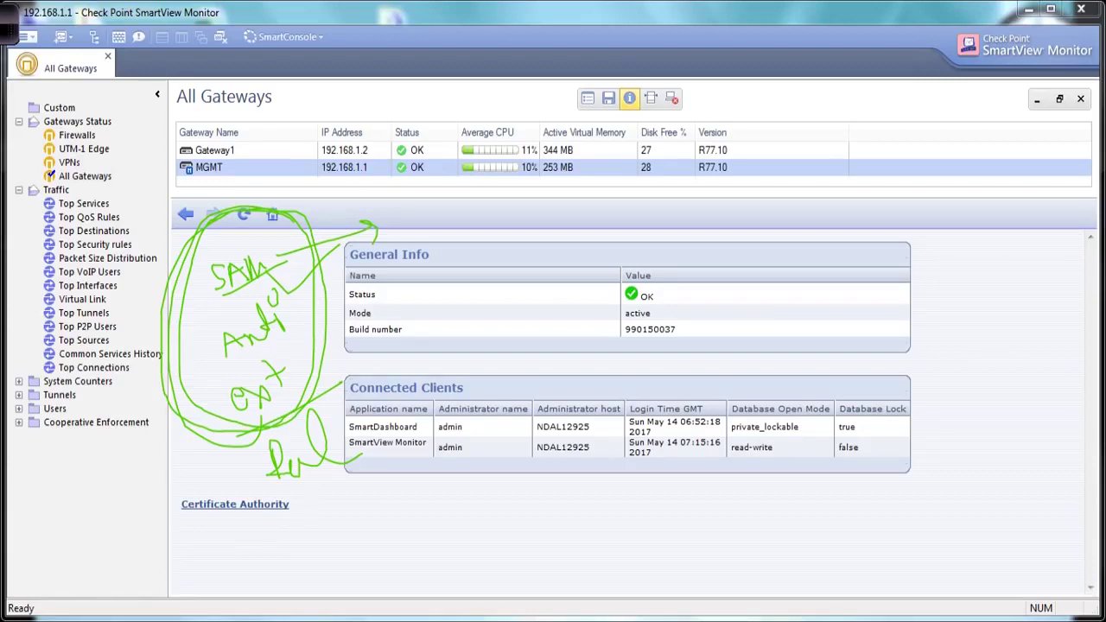
# Clear the pen annotations and bring up the Command Prompt window over SmartView Monitor.
pyautogui.moveTo(9, 24)
pyautogui.click(684, 23)
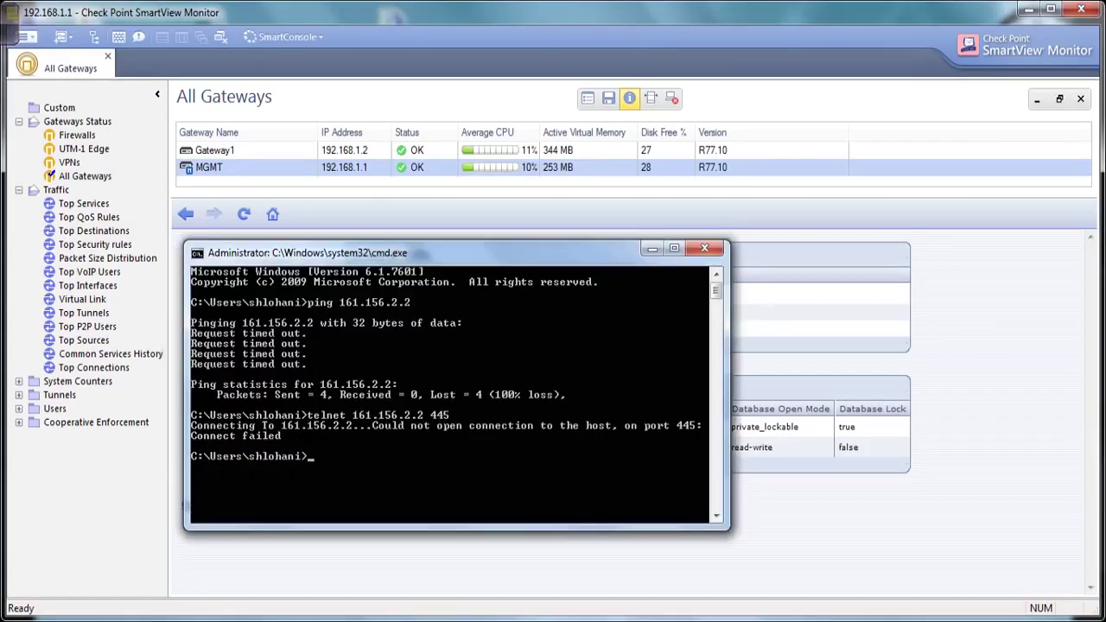
# Ping 172.168.1.1 from the Command Prompt and add some blank prompt lines below the output.
pyautogui.press('Up')
pyautogui.press('Up')
pyautogui.press('BackSpace')
pyautogui.press('BackSpace')
pyautogui.press('BackSpace')
pyautogui.press('BackSpace')
pyautogui.press('BackSpace')
pyautogui.press('BackSpace')
pyautogui.press('BackSpace')
pyautogui.press('BackSpace')
pyautogui.press('BackSpace')
pyautogui.press('BackSpace')
pyautogui.press('BackSpace')
pyautogui.write('172.168.1.1')
pyautogui.press('Return')
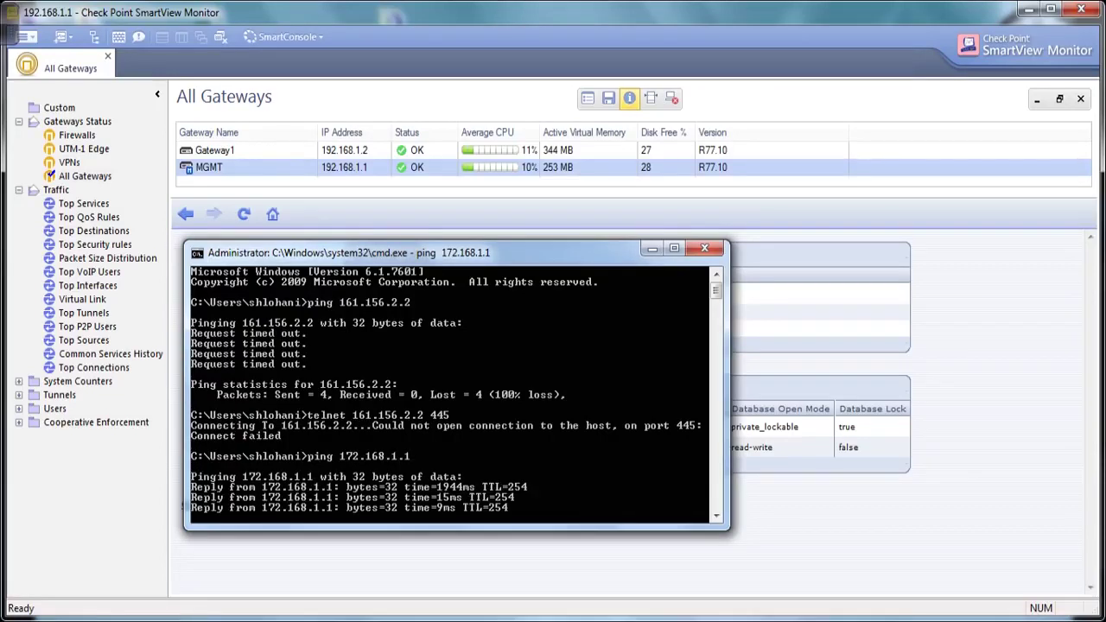
pyautogui.press('Return')
pyautogui.press('Return')
pyautogui.press('Return')
pyautogui.press('Return')
pyautogui.press('Return')
pyautogui.press('Return')
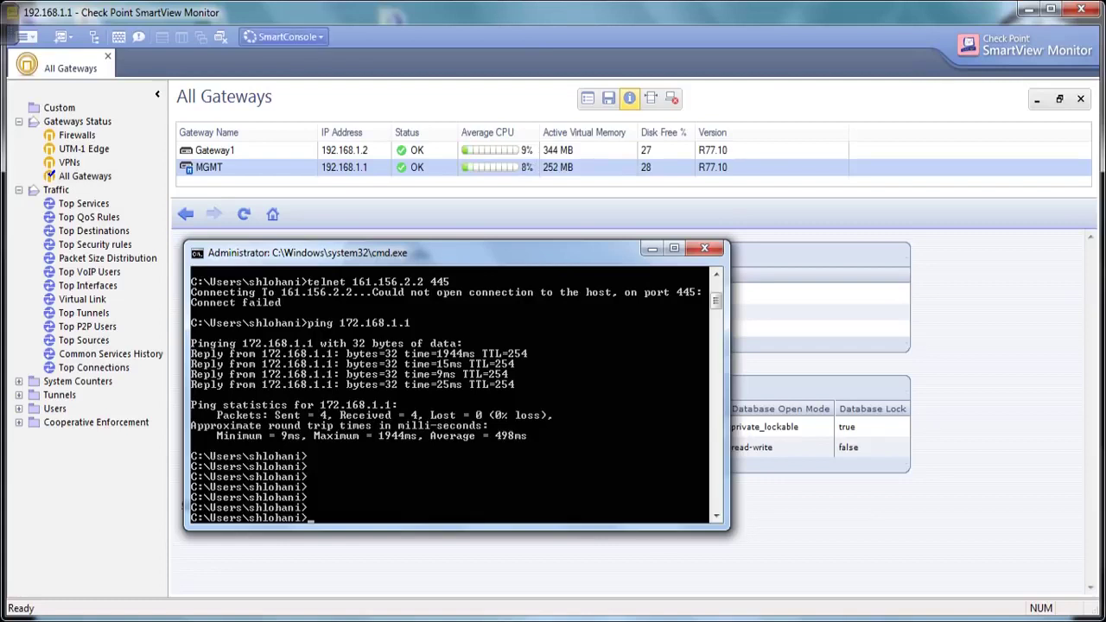
# Launch SmartView Tracker, dismiss its trial period notice and minimize the Command Prompt window.
pyautogui.click(285, 37)
pyautogui.click(285, 135)
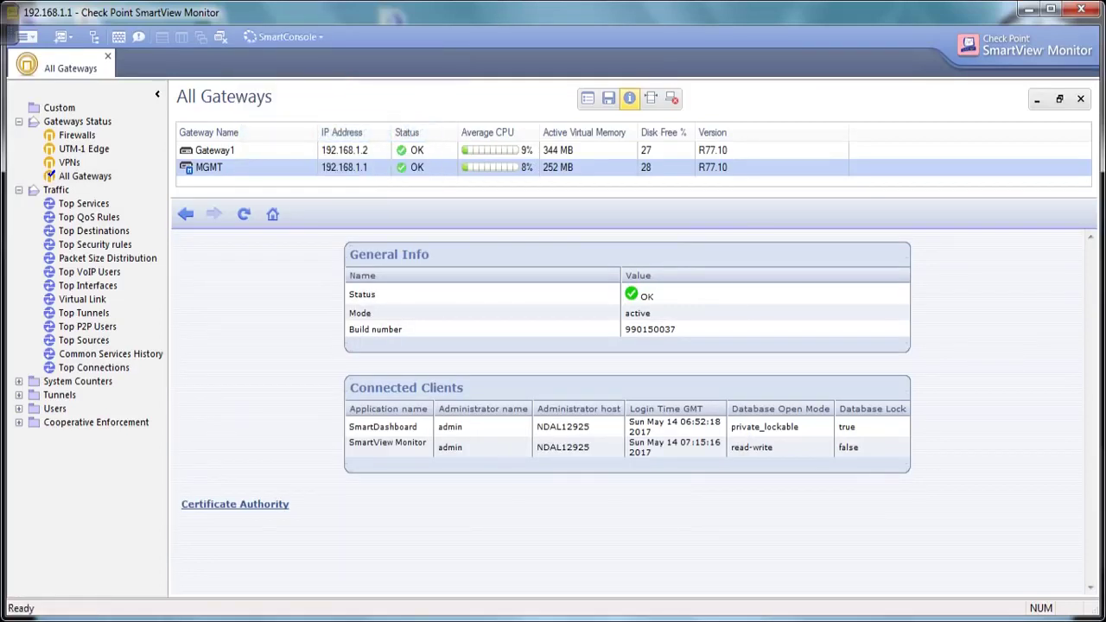
pyautogui.hotkey('alt', 'Tab')
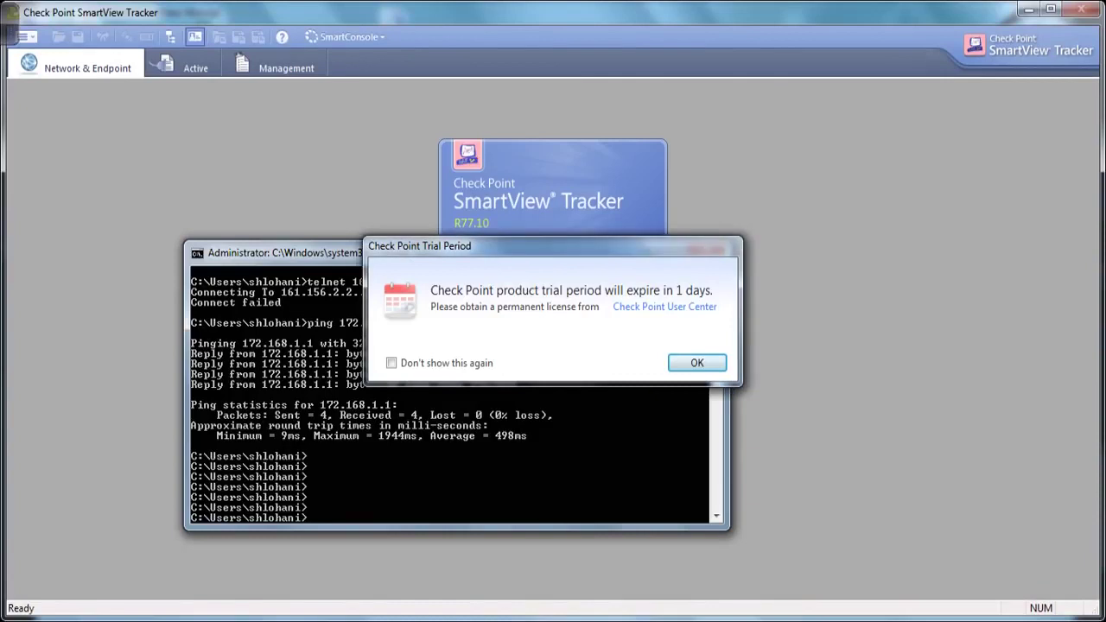
pyautogui.click(697, 362)
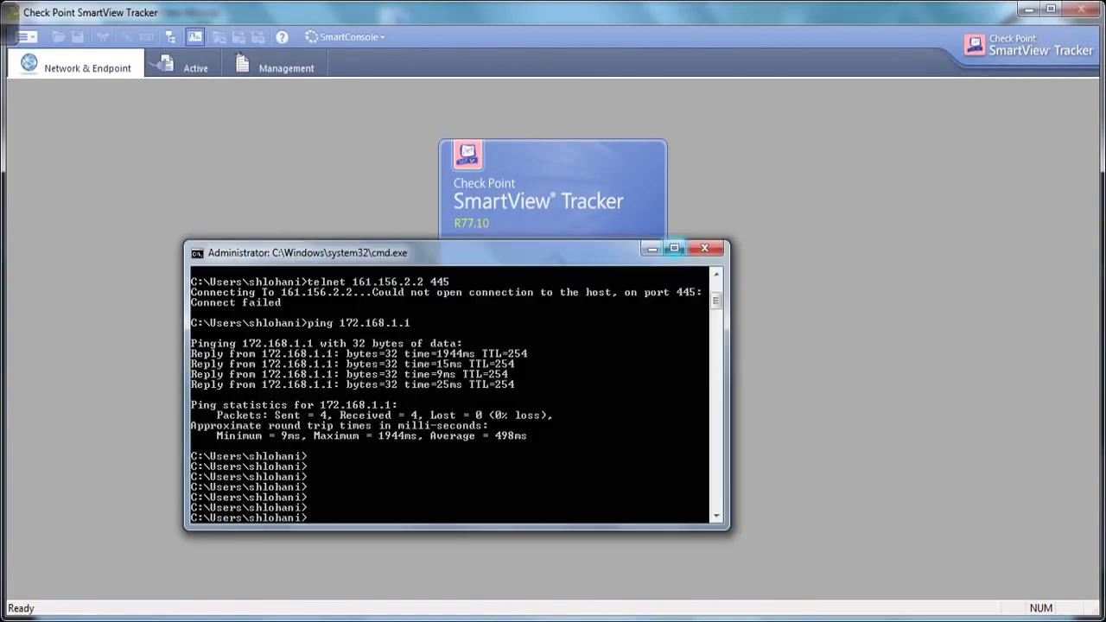
pyautogui.click(653, 249)
# Switch back to the 192.168.1.1 SmartView Monitor window and open the Suspicious Activity Rules.
pyautogui.moveTo(575, 621)
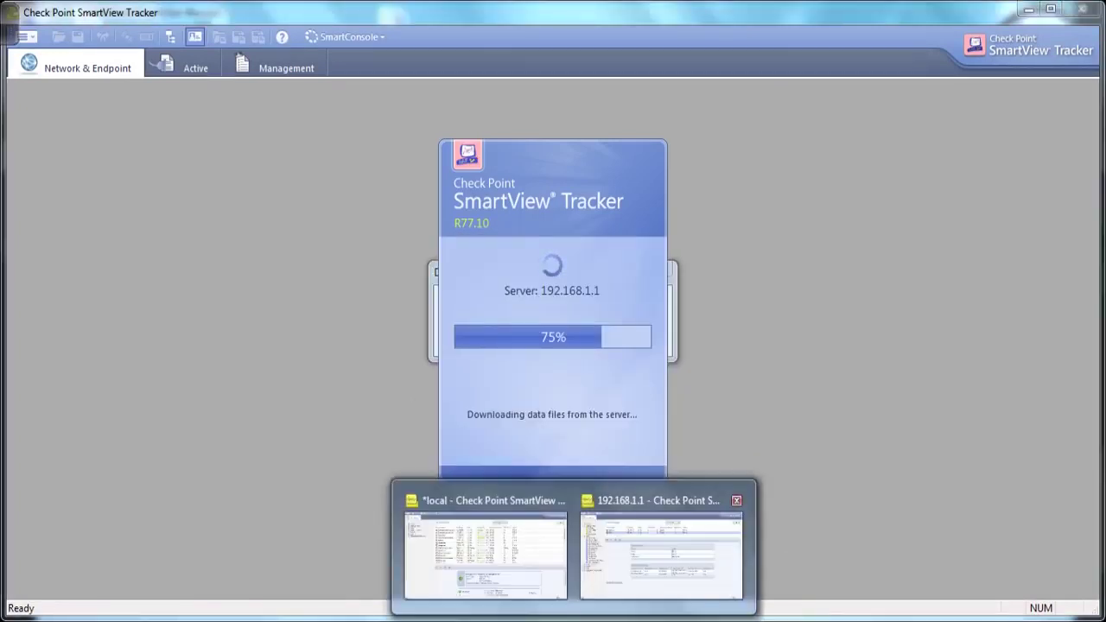
pyautogui.click(662, 553)
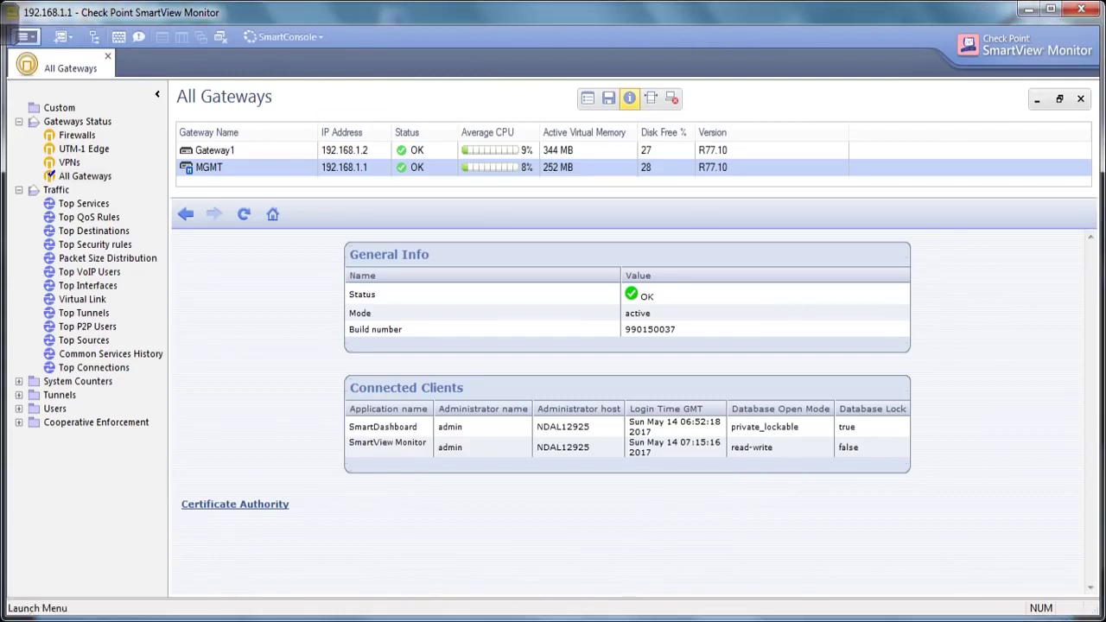
pyautogui.click(26, 36)
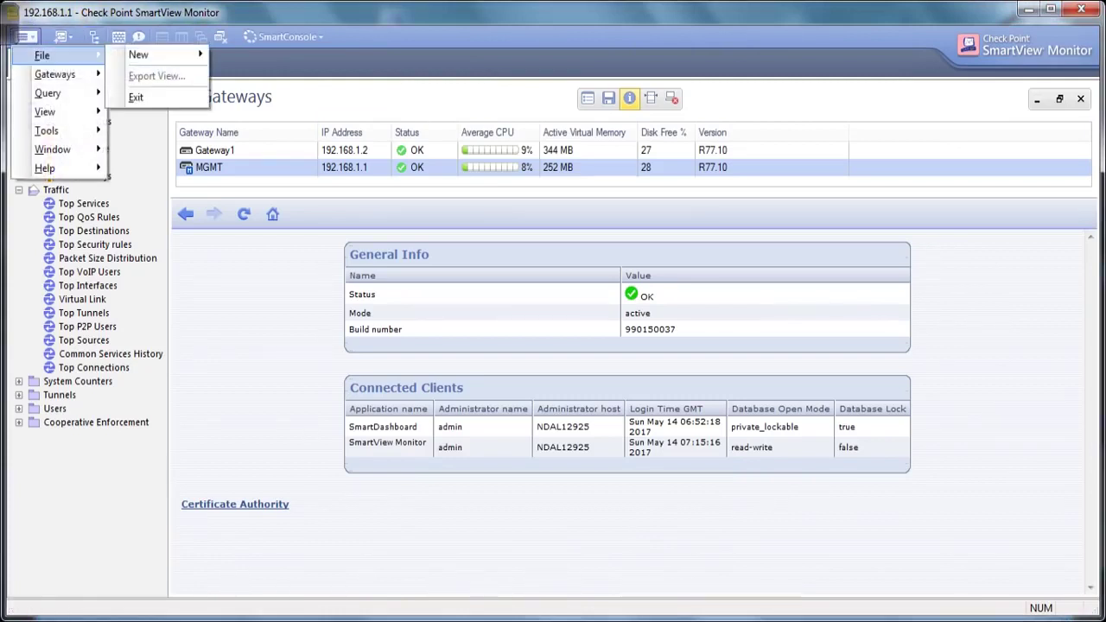
pyautogui.moveTo(47, 131)
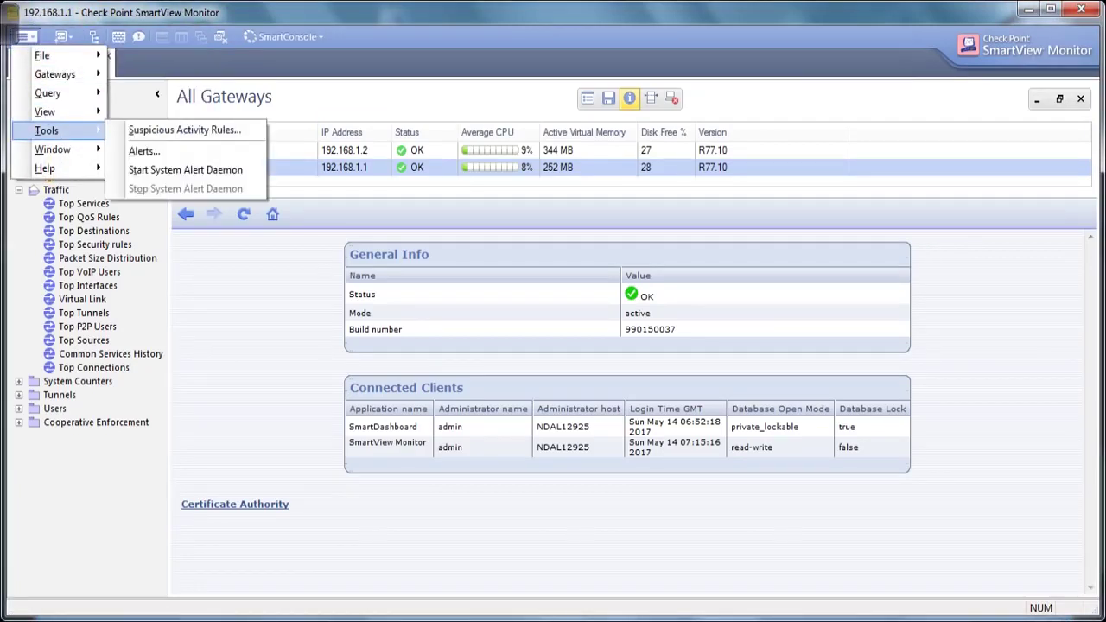
pyautogui.click(185, 130)
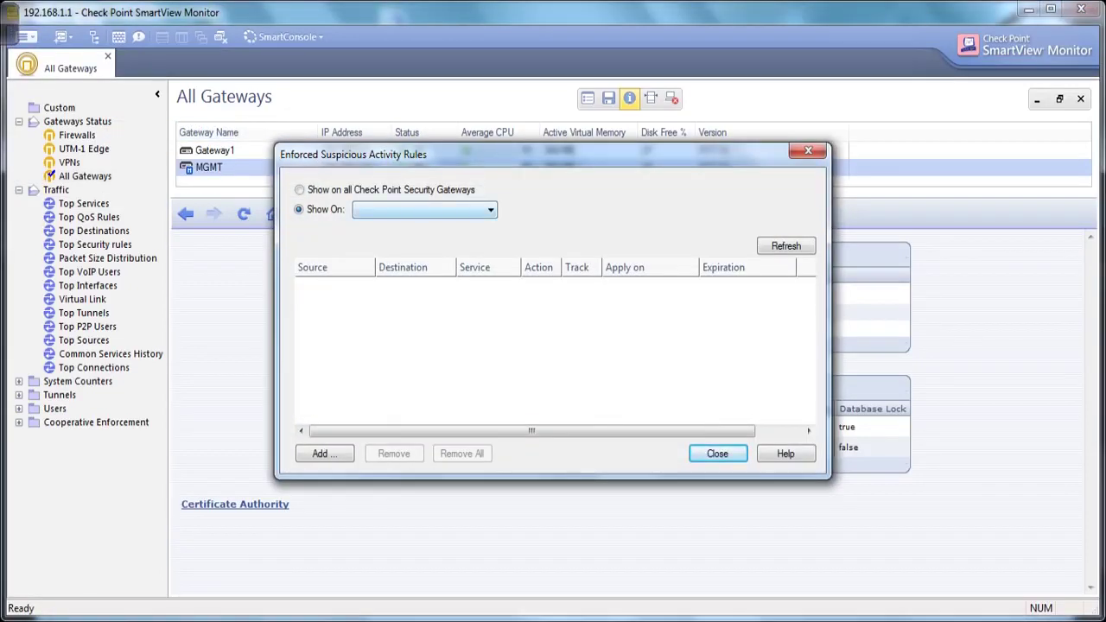
# Compare the enforced SAM rules on all Security Gateways with those on Gateway1, ending with the Gateway1 view.
pyautogui.click(299, 190)
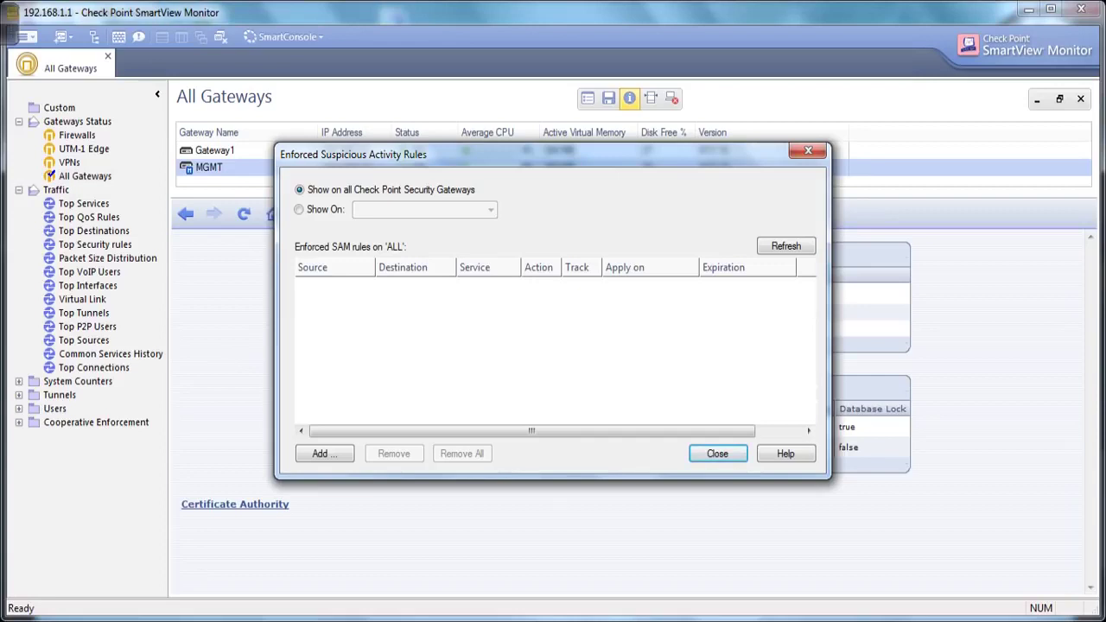
pyautogui.click(299, 210)
pyautogui.click(424, 210)
pyautogui.click(424, 225)
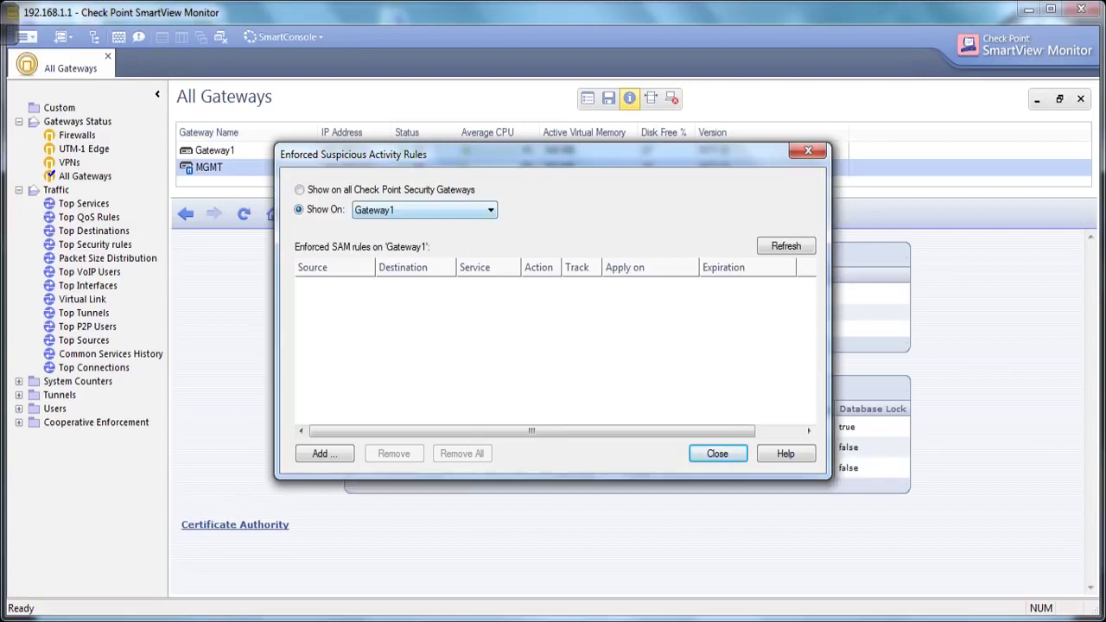
pyautogui.click(300, 191)
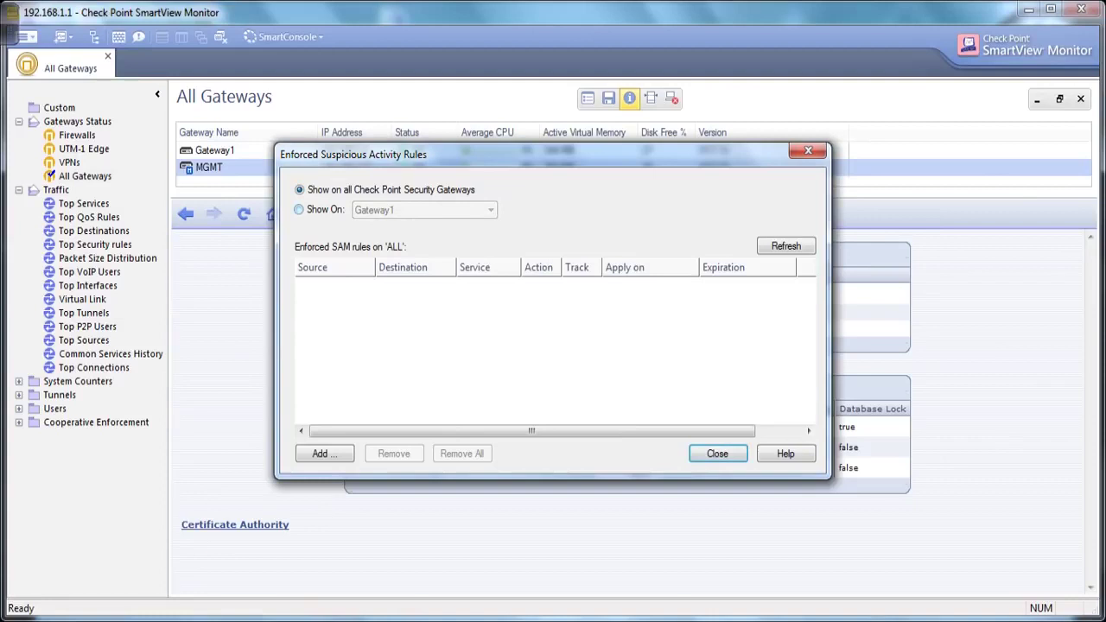
pyautogui.click(300, 210)
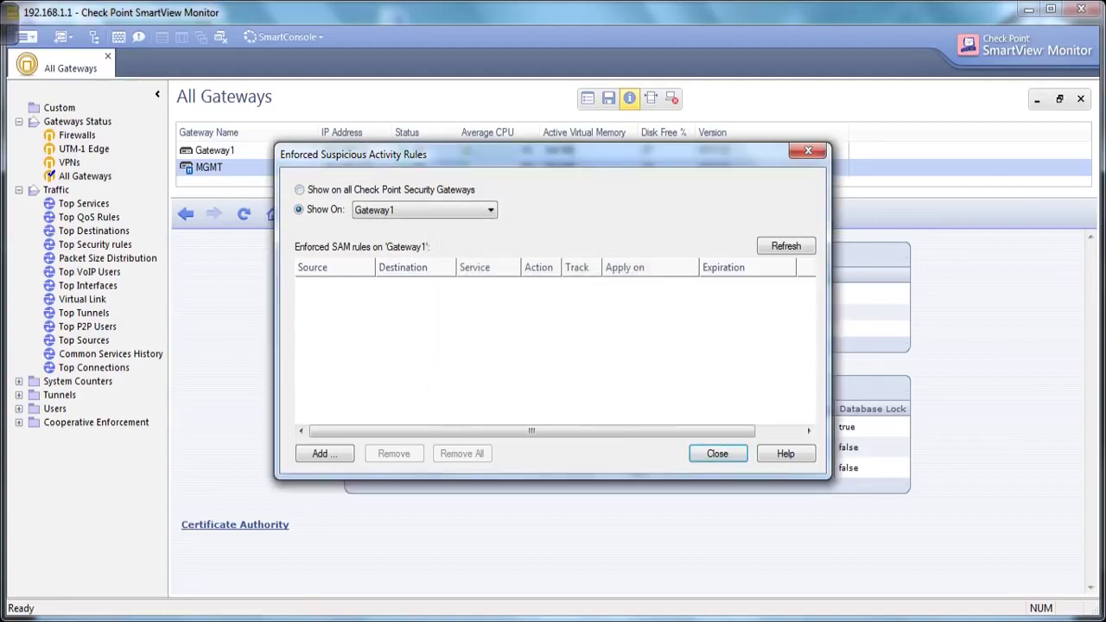
# Add a suspicious activity rule applied on Gateway1 with source IP address 192.168.1.3.
pyautogui.click(325, 454)
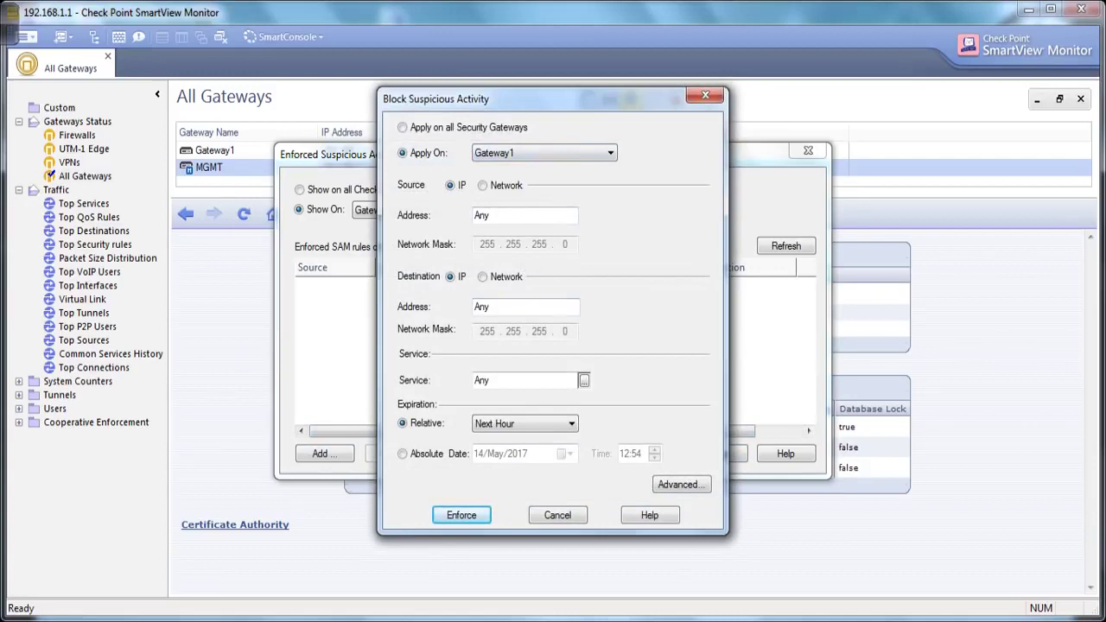
pyautogui.click(402, 128)
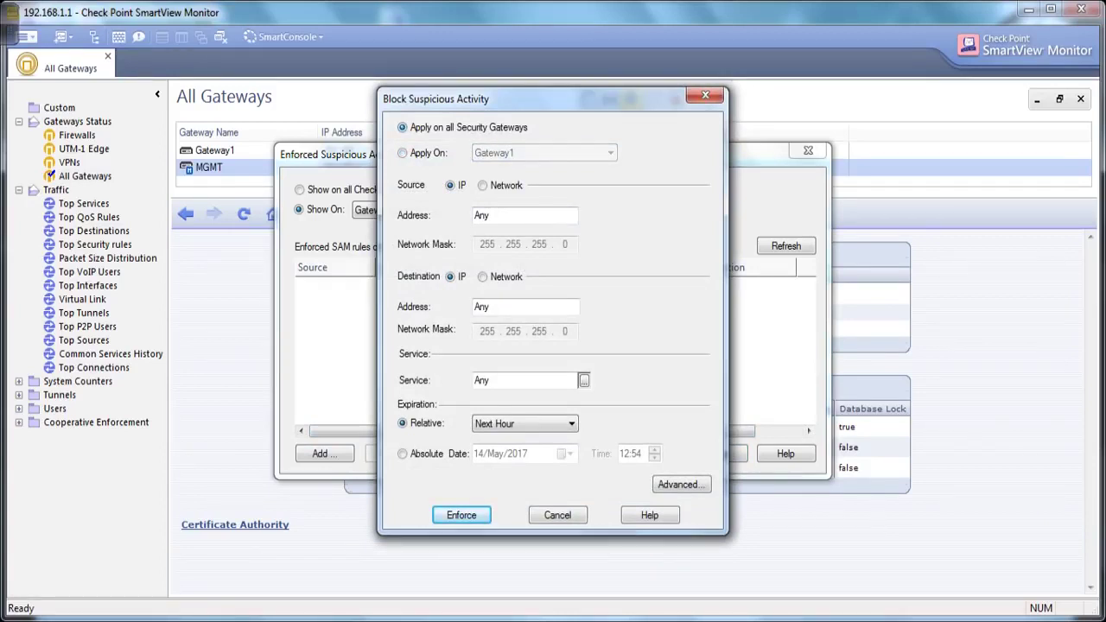
pyautogui.click(403, 153)
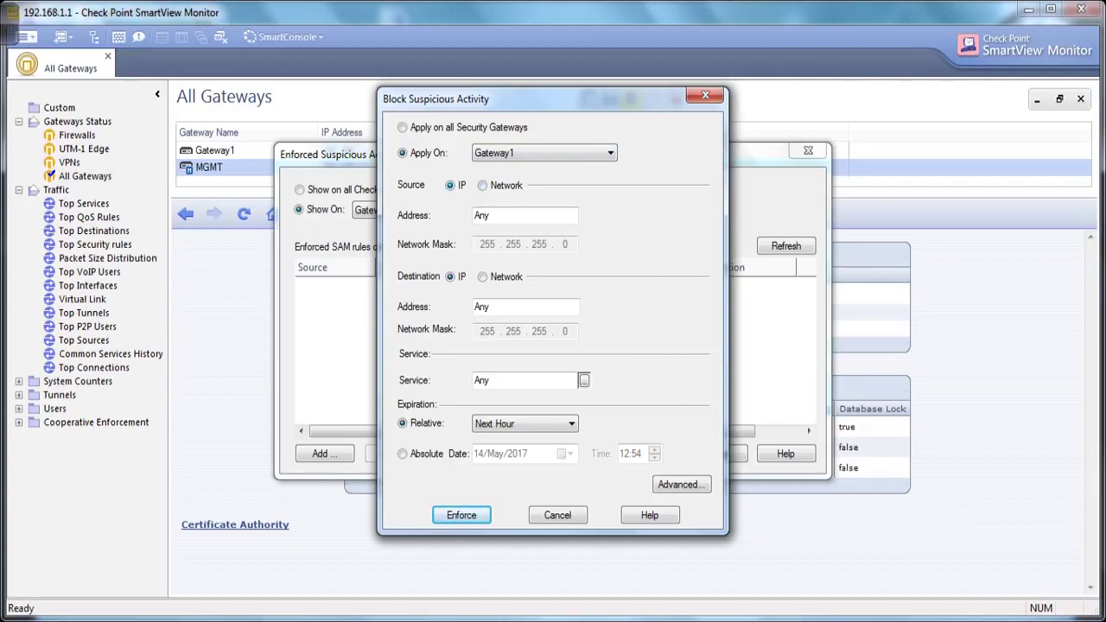
pyautogui.doubleClick(482, 215)
pyautogui.press('BackSpace')
pyautogui.write('192.168.1.3')
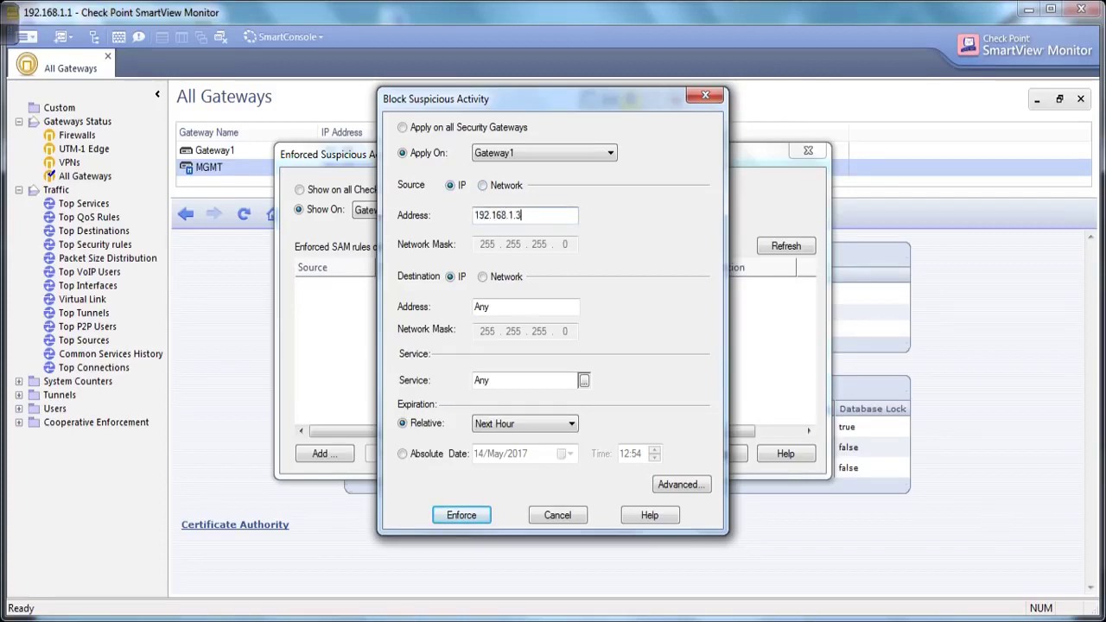
# Repeat the ping to 172.168.1.1 in the Command Prompt and return to the Block Suspicious Activity dialog.
pyautogui.hotkey('alt', 'Tab')
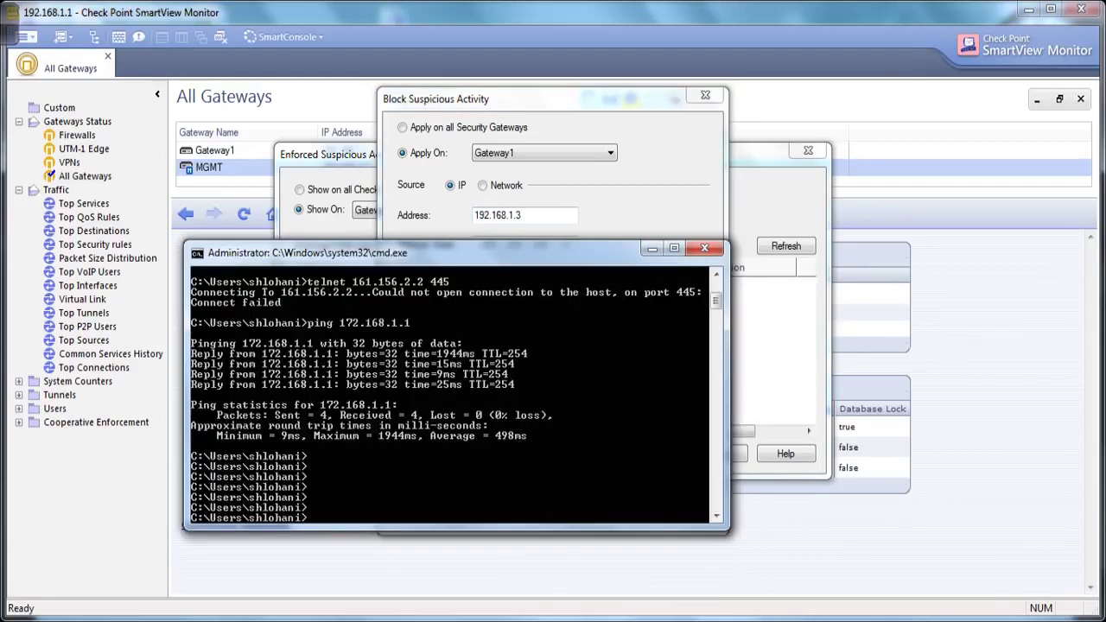
pyautogui.press('Up')
pyautogui.press('Return')
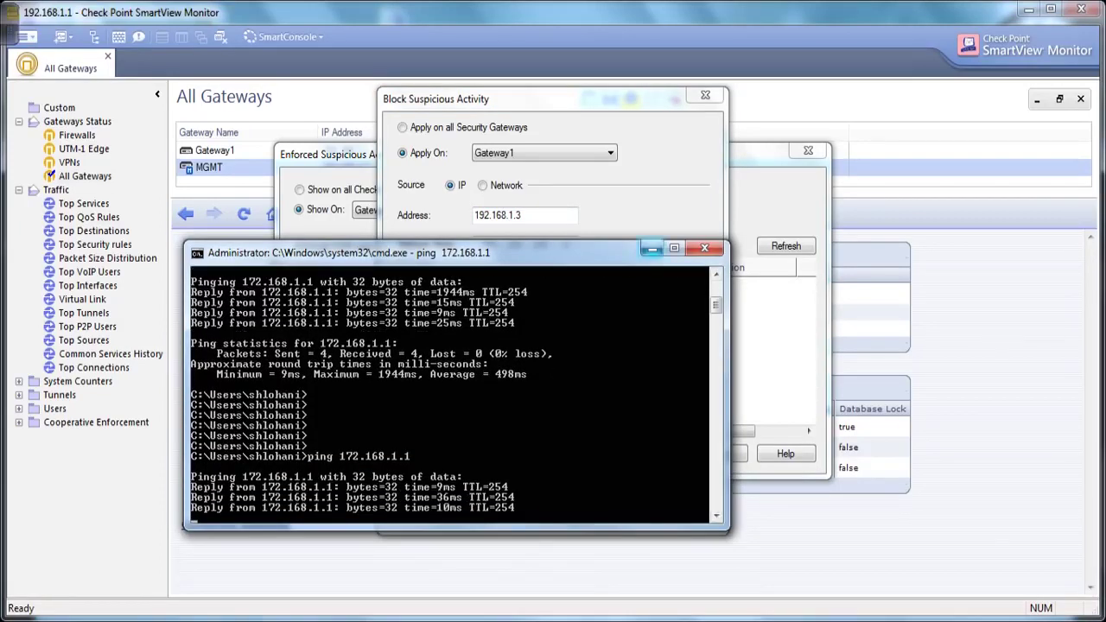
pyautogui.click(652, 249)
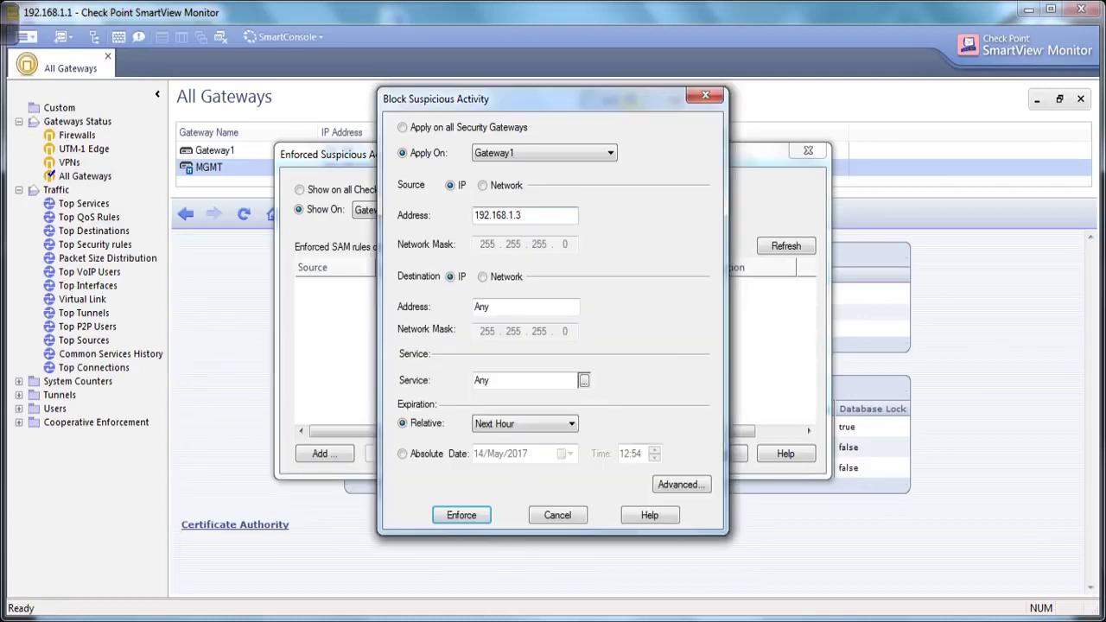
# Set the rule's destination IP address to 172.168.1.1 and keep the service as Any.
pyautogui.press('Tab')
pyautogui.press('BackSpace')
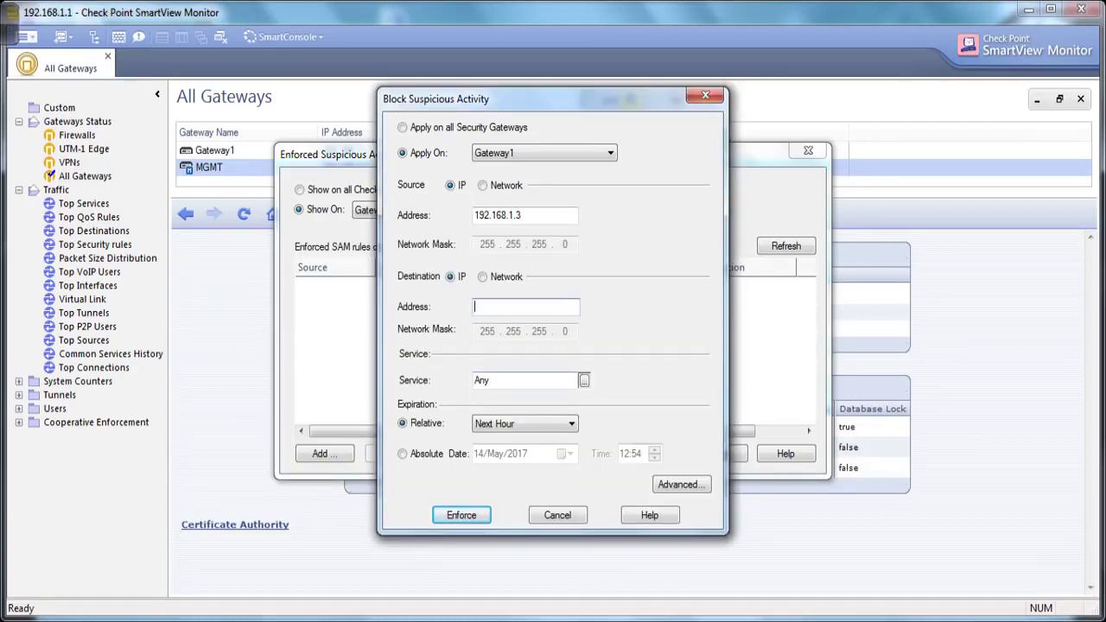
pyautogui.write('172.168.1.1')
pyautogui.click(584, 381)
pyautogui.click(597, 403)
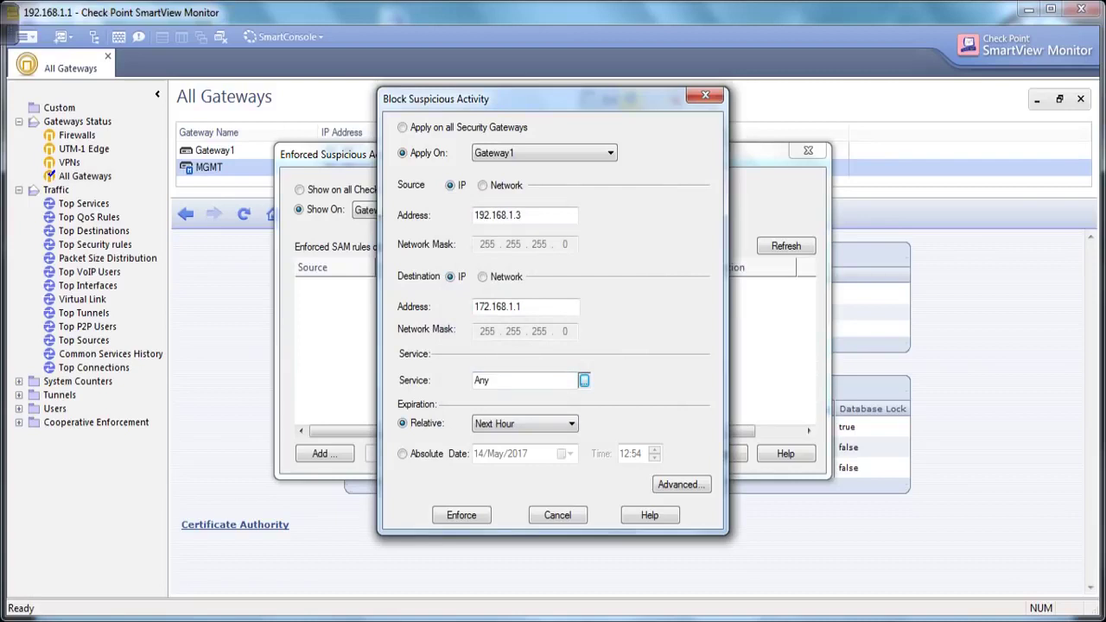
# Set the rule's expiration to the relative option Next 10 Minutes.
pyautogui.click(571, 424)
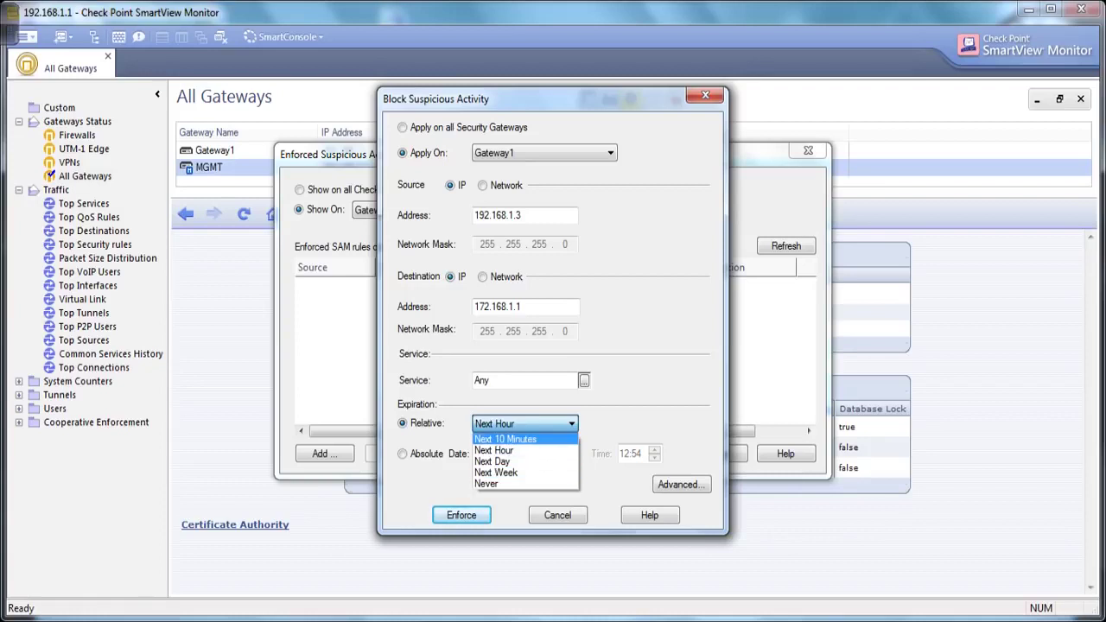
pyautogui.press('Return')
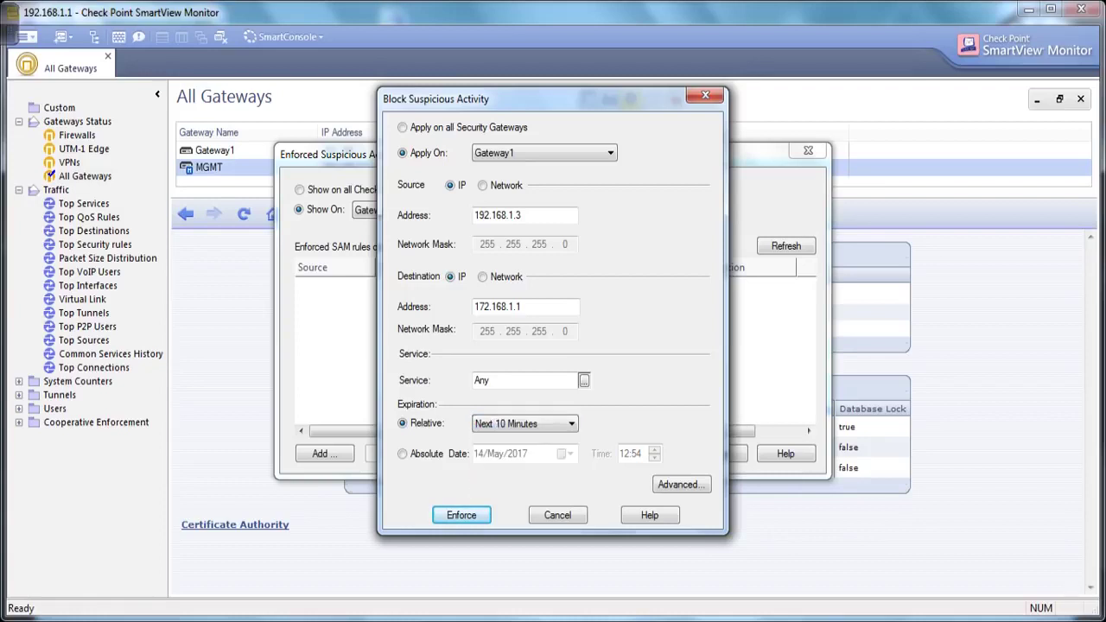
pyautogui.click(403, 454)
pyautogui.click(403, 424)
# Open the rule's advanced settings, go through the available actions and keep Drop.
pyautogui.click(682, 484)
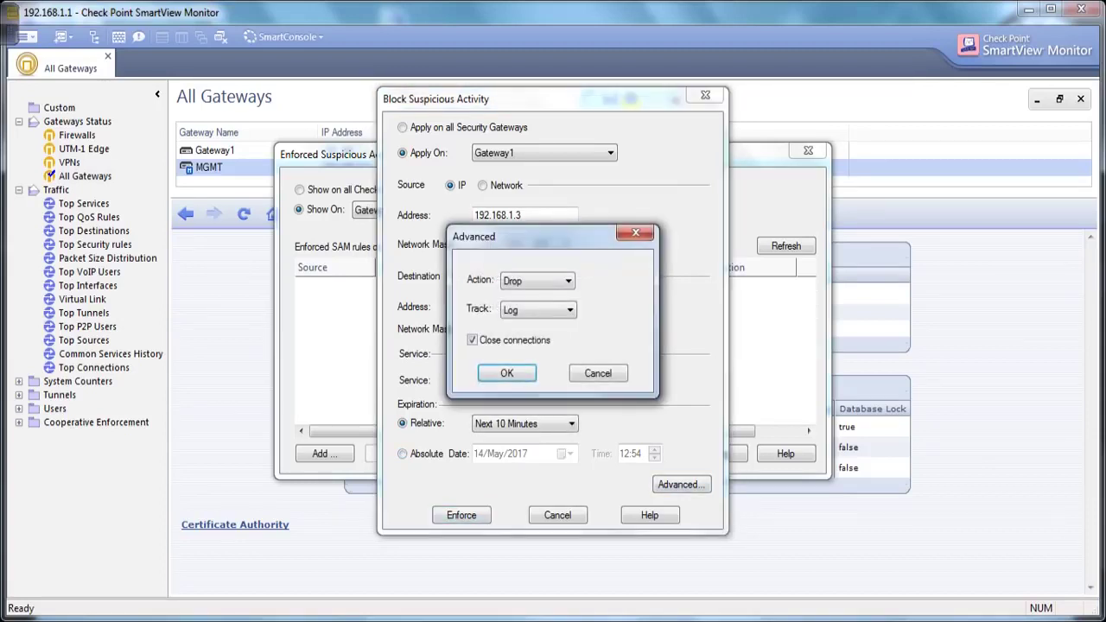
pyautogui.click(568, 281)
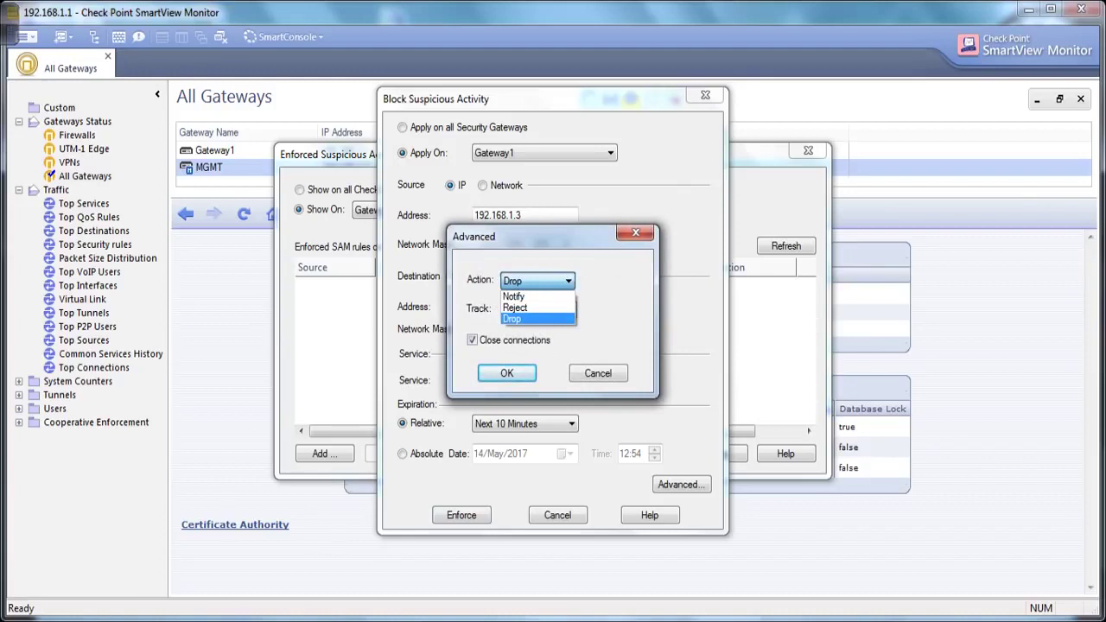
pyautogui.press('Up')
pyautogui.press('Up')
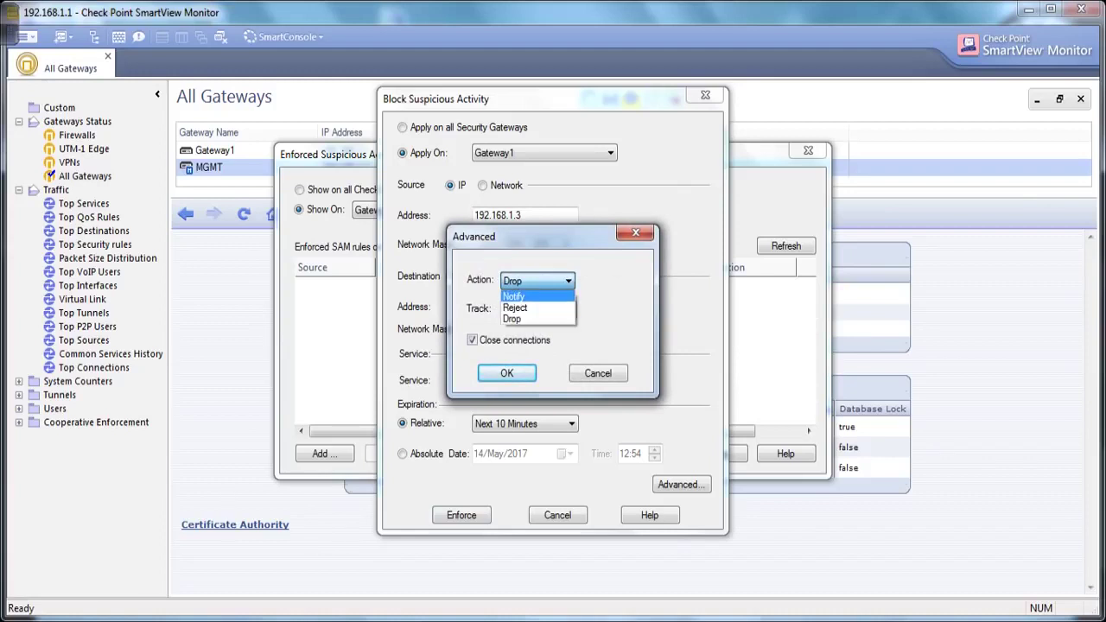
pyautogui.press('Down')
pyautogui.press('Down')
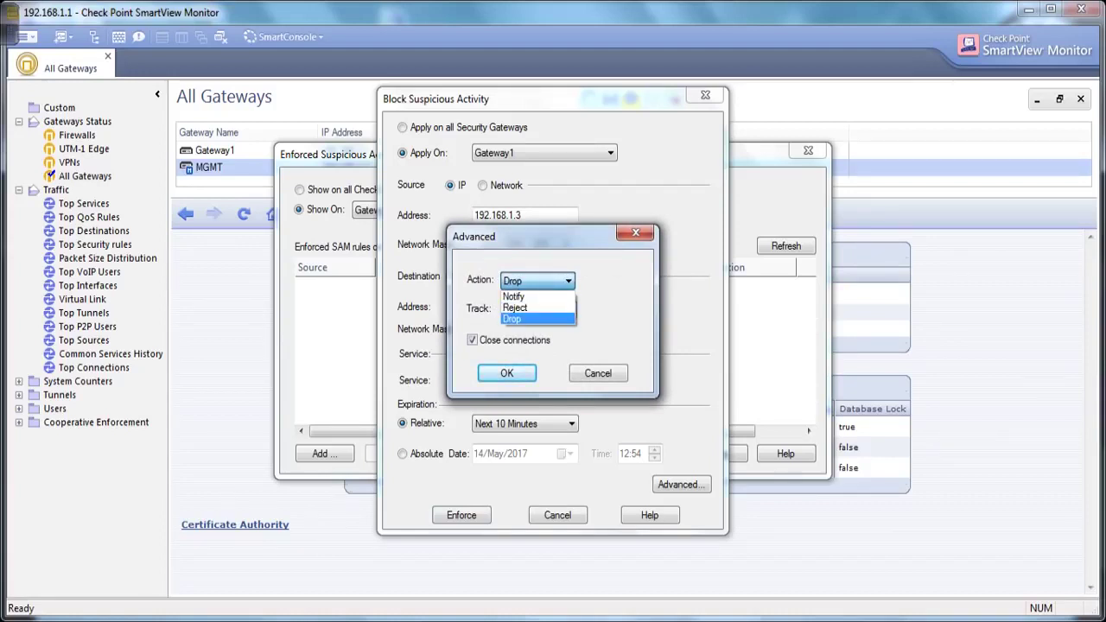
pyautogui.press('Return')
# Try the No log and Alert options for the rule's tracking.
pyautogui.hotkey('alt', 'Down')
pyautogui.press('Up')
pyautogui.press('Return')
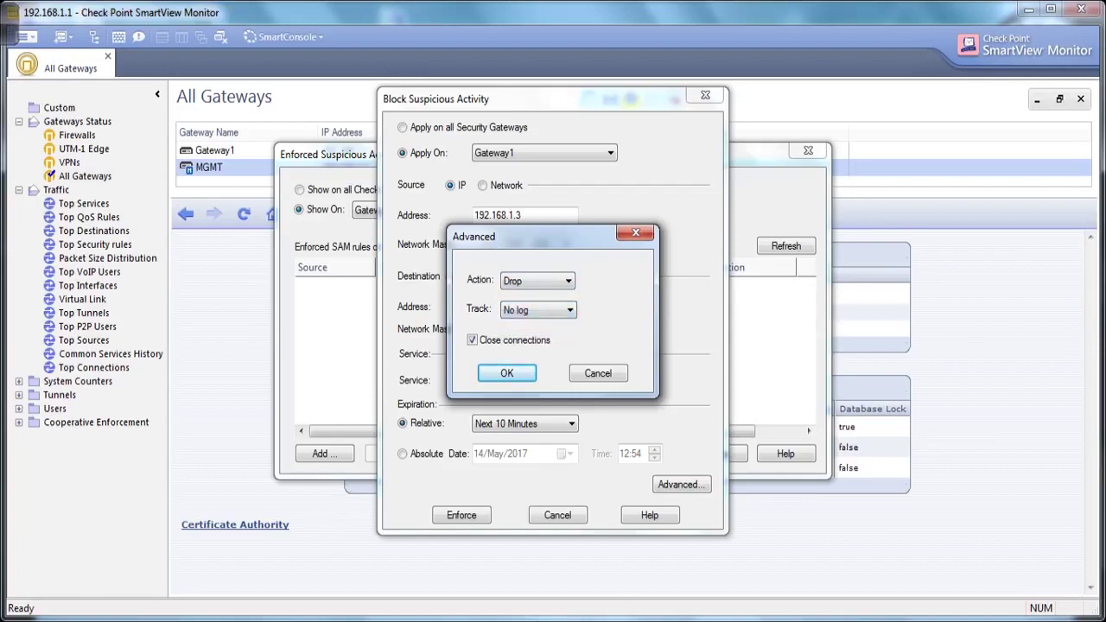
pyautogui.hotkey('alt', 'Down')
pyautogui.press('Return')
pyautogui.hotkey('alt', 'Down')
pyautogui.press('Down')
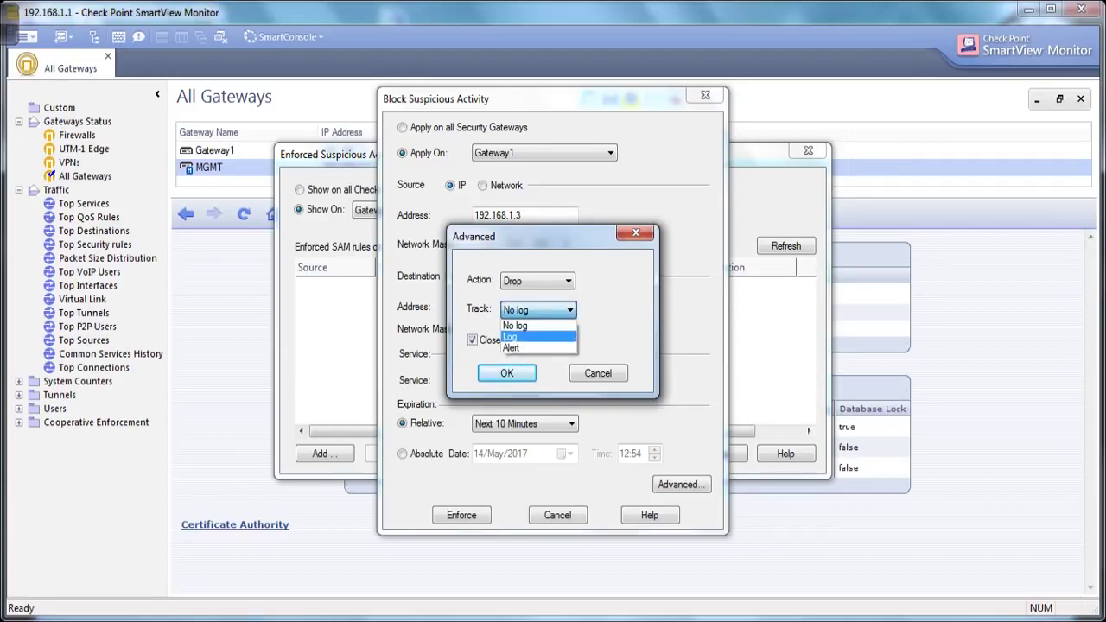
pyautogui.press('Down')
pyautogui.press('Return')
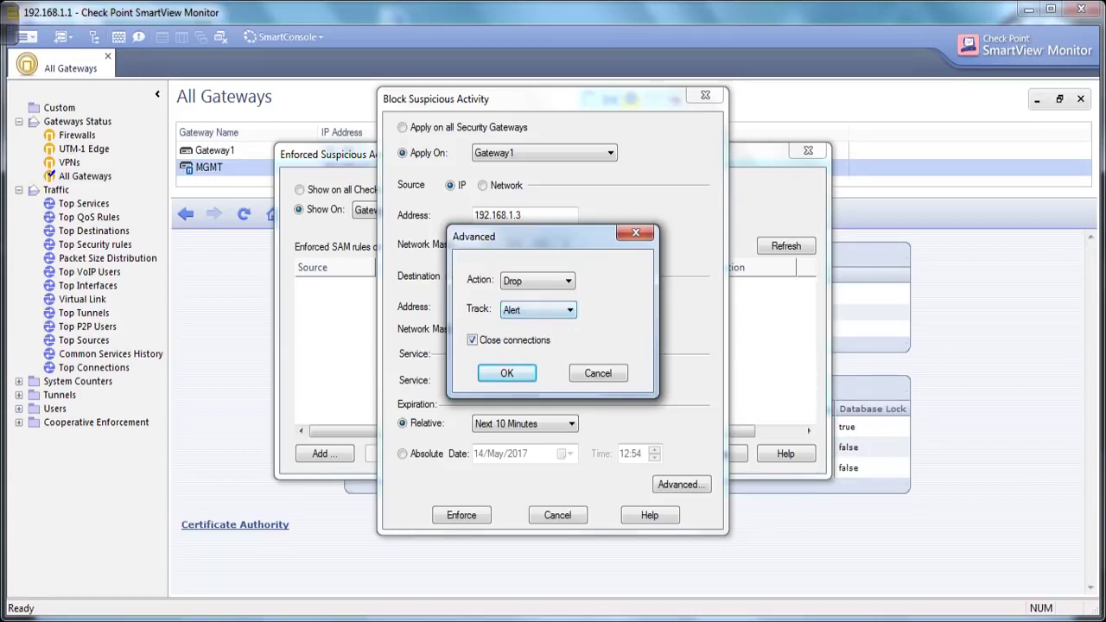
# Set the rule's tracking to Log, accept the advanced settings and enforce the rule.
pyautogui.hotkey('alt', 'Down')
pyautogui.press('Up')
pyautogui.press('Return')
pyautogui.press('Return')
pyautogui.click(461, 515)
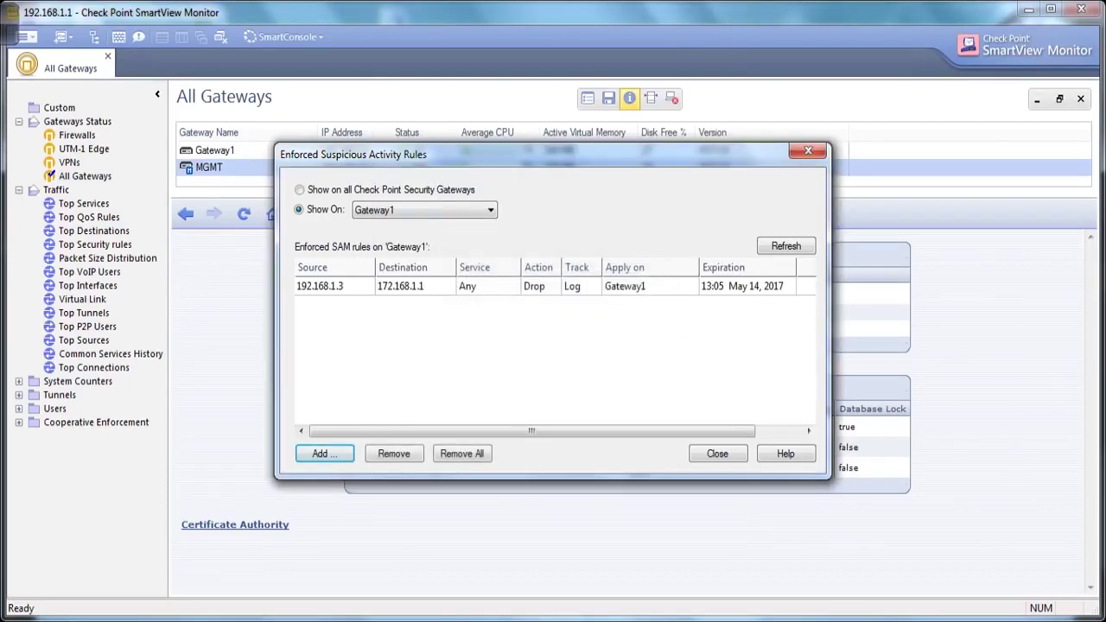
# Test the enforced rule by pinging 172.168.1.1 again, and put the Command Prompt away to view SmartView Tracker.
pyautogui.hotkey('alt', 'Tab')
pyautogui.press('Up')
pyautogui.press('Return')
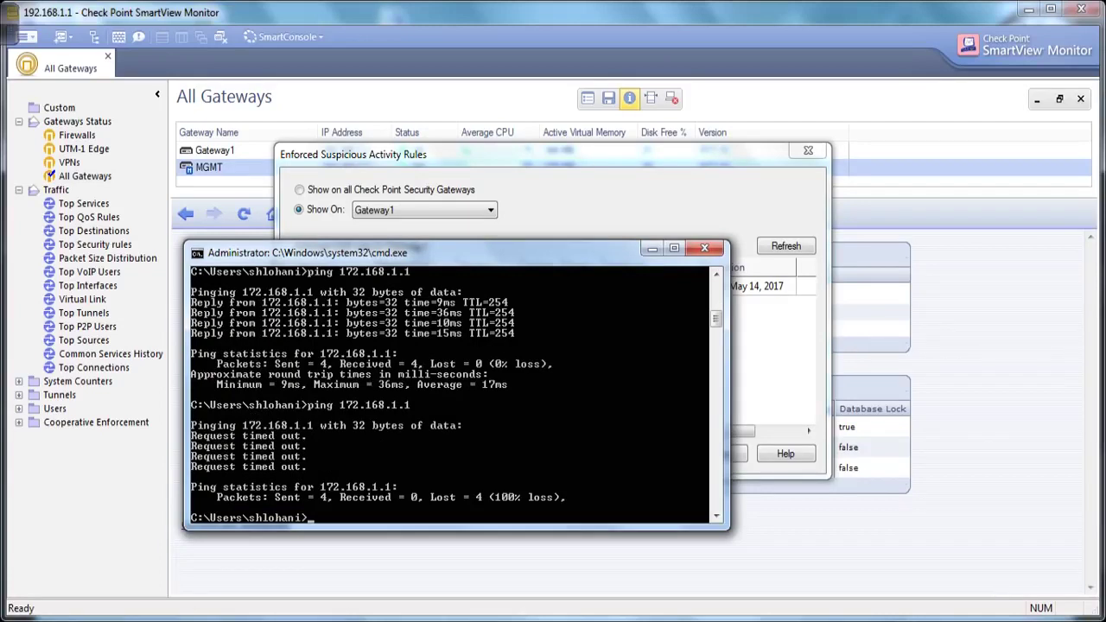
pyautogui.click(652, 249)
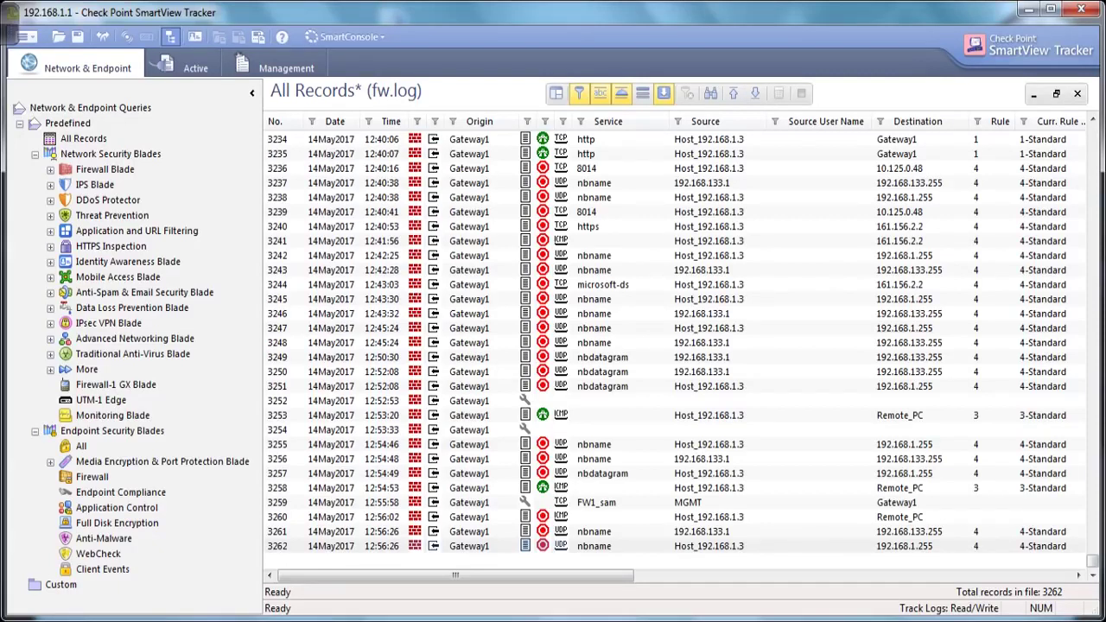
# Ping 172.168.1.1 again from the Command Prompt, close the open record details and return to the SmartView Tracker log.
pyautogui.click(688, 502)
pyautogui.doubleClick(688, 502)
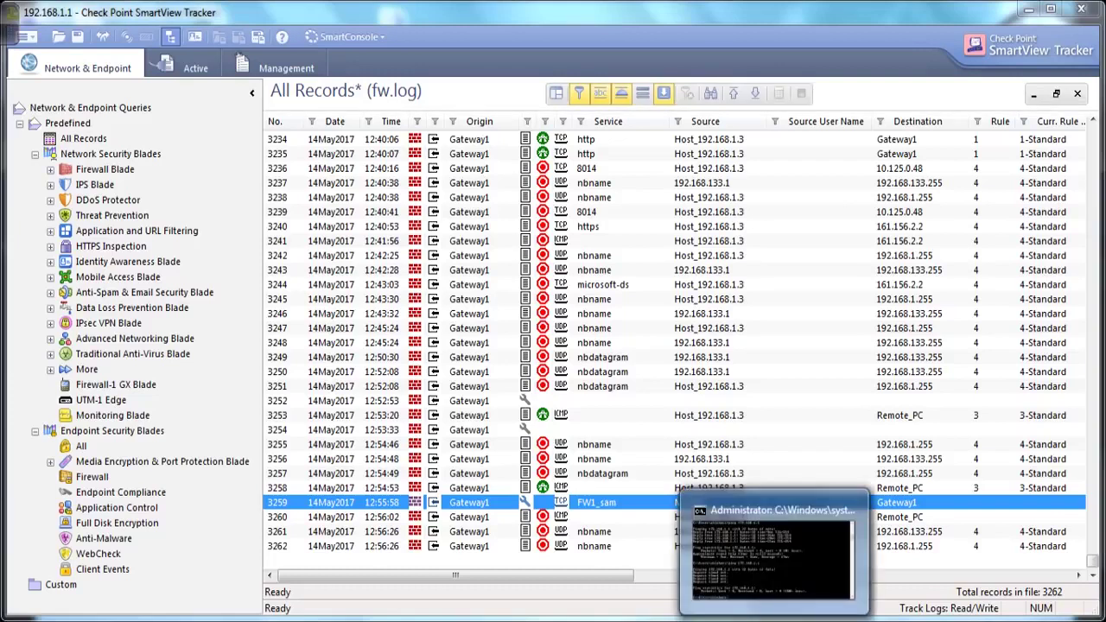
pyautogui.press('Up')
pyautogui.press('Return')
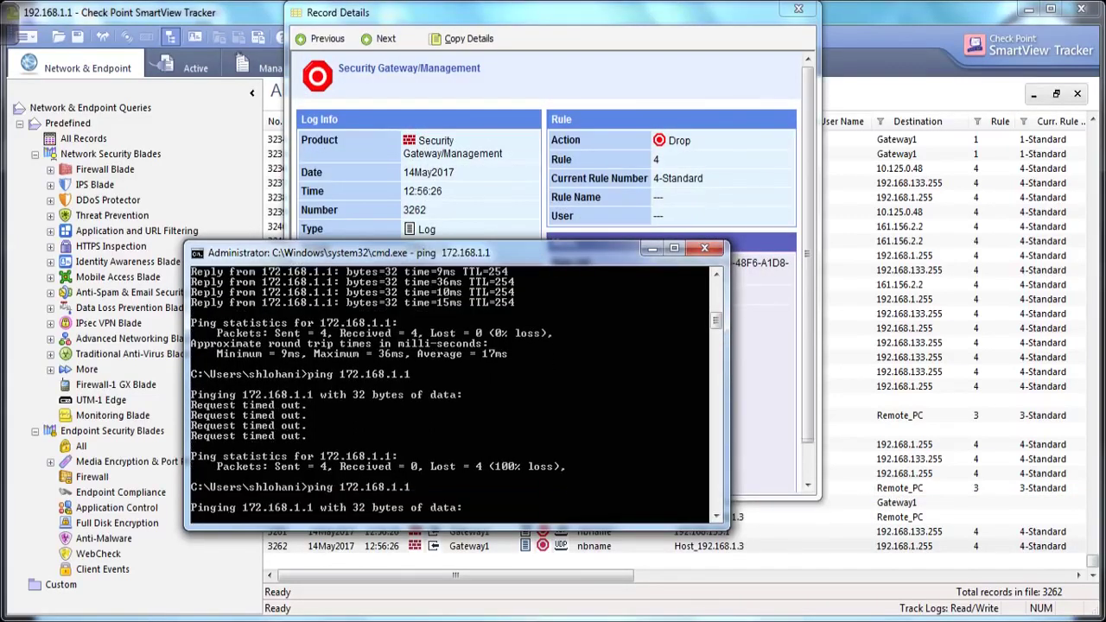
pyautogui.moveTo(519, 253); pyautogui.dragTo(521, 427)
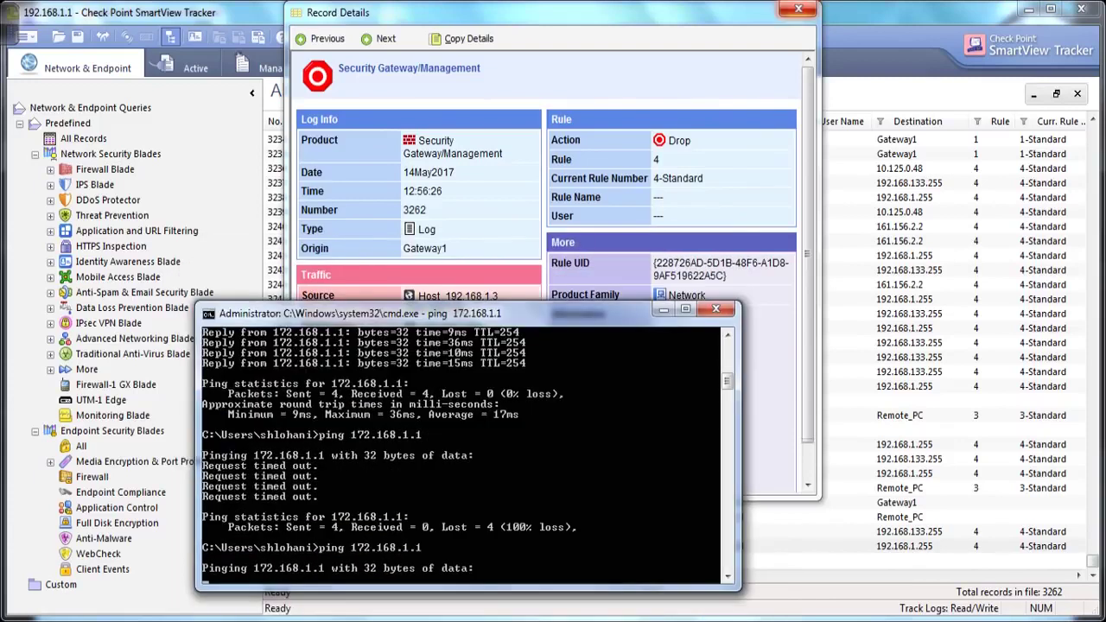
pyautogui.click(799, 7)
pyautogui.hotkey('alt', 'Tab')
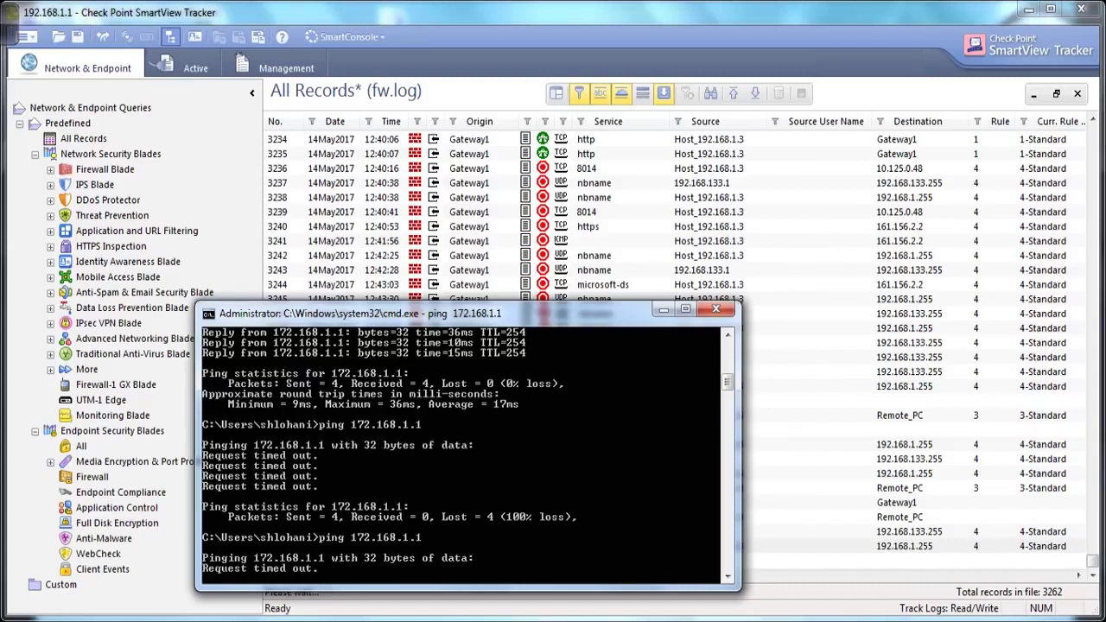
pyautogui.moveTo(467, 313); pyautogui.dragTo(328, 159)
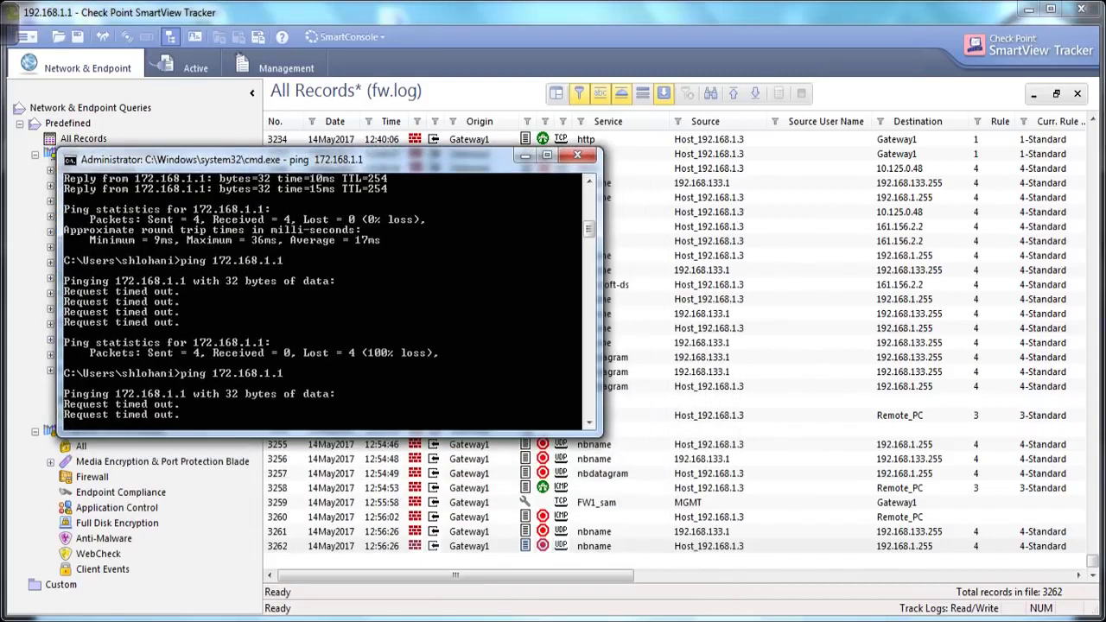
pyautogui.hotkey('alt', 'Tab')
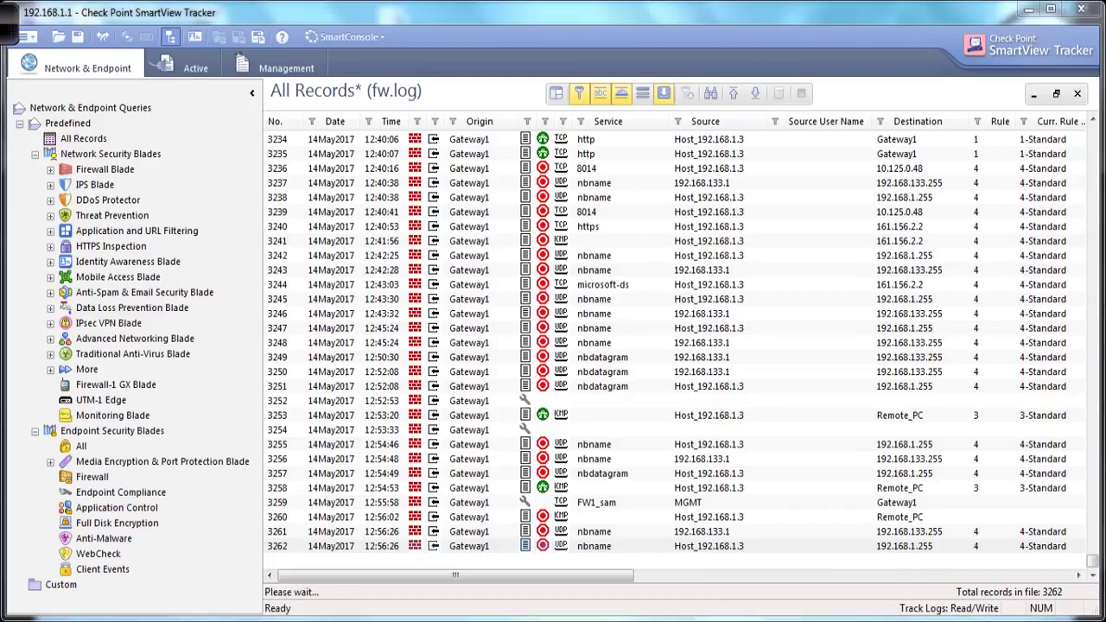
pyautogui.moveTo(7, 24)
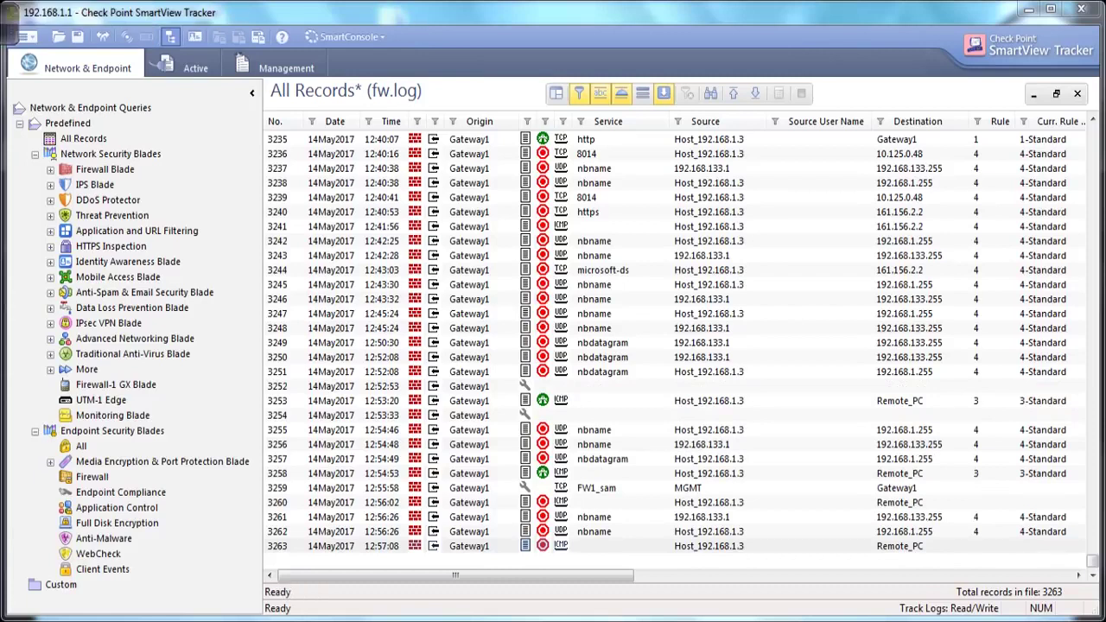
# Open the details of the newest ICMP record to Remote_PC and highlight its message_info entry.
pyautogui.click(709, 546)
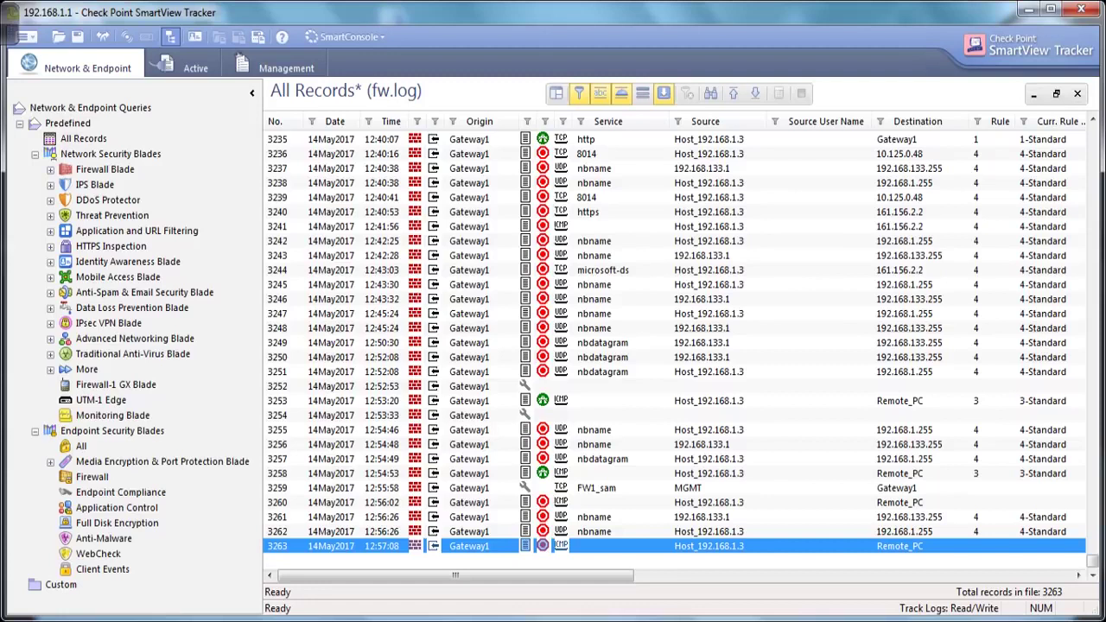
pyautogui.doubleClick(597, 547)
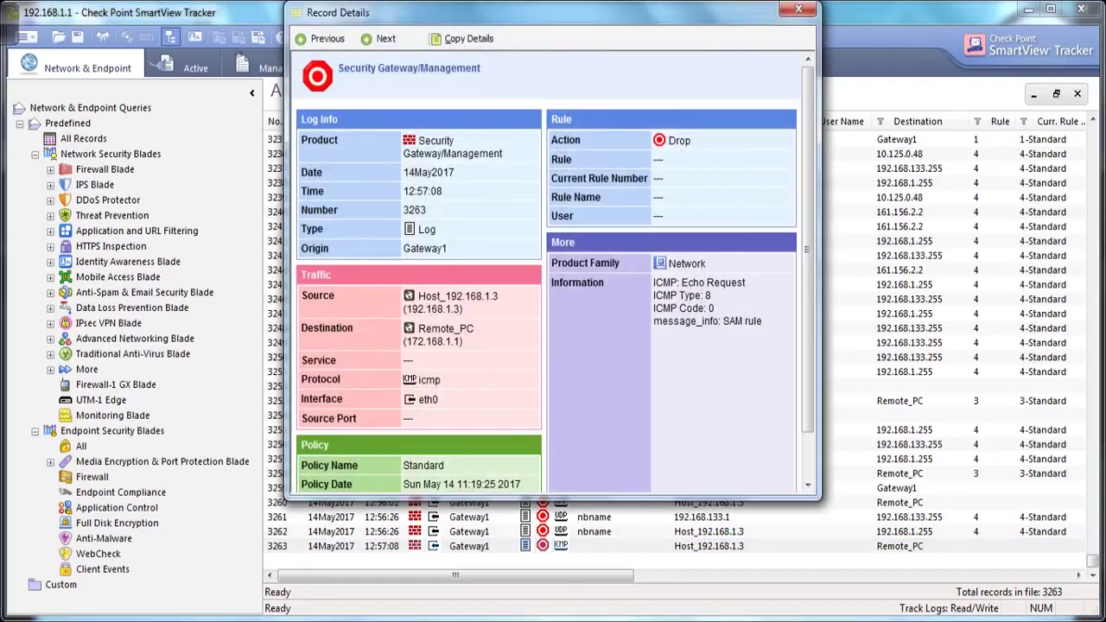
pyautogui.moveTo(762, 321); pyautogui.dragTo(654, 321)
pyautogui.click(685, 347)
pyautogui.moveTo(762, 321); pyautogui.dragTo(653, 321)
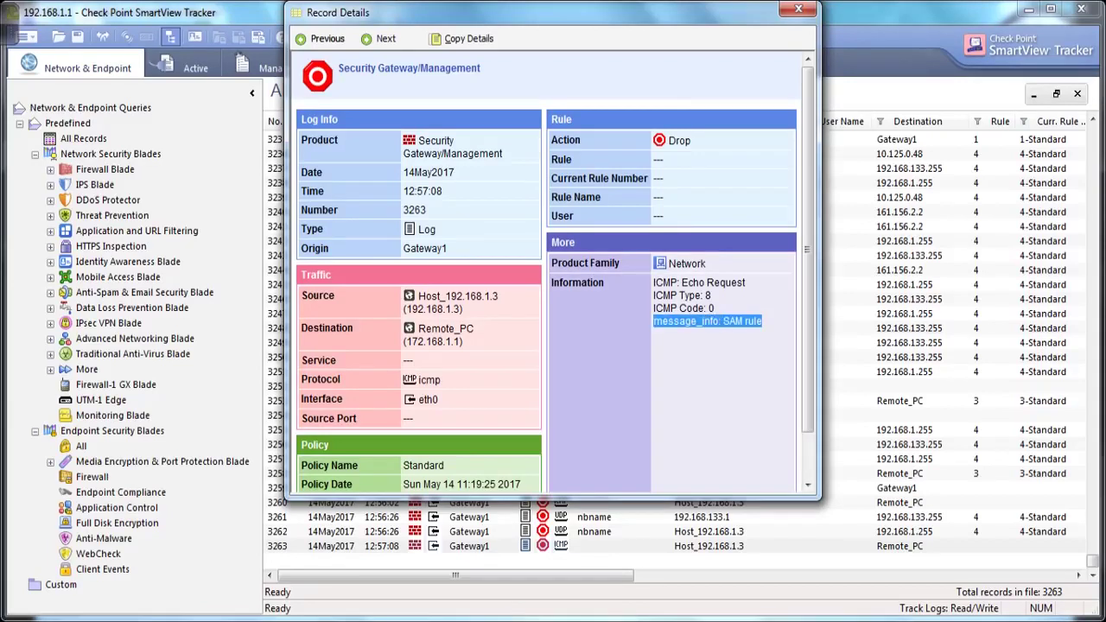
# Examine the record's rule, source port, SAM rule message and action fields, and close the record details.
pyautogui.scroll(-2, 553, 272)
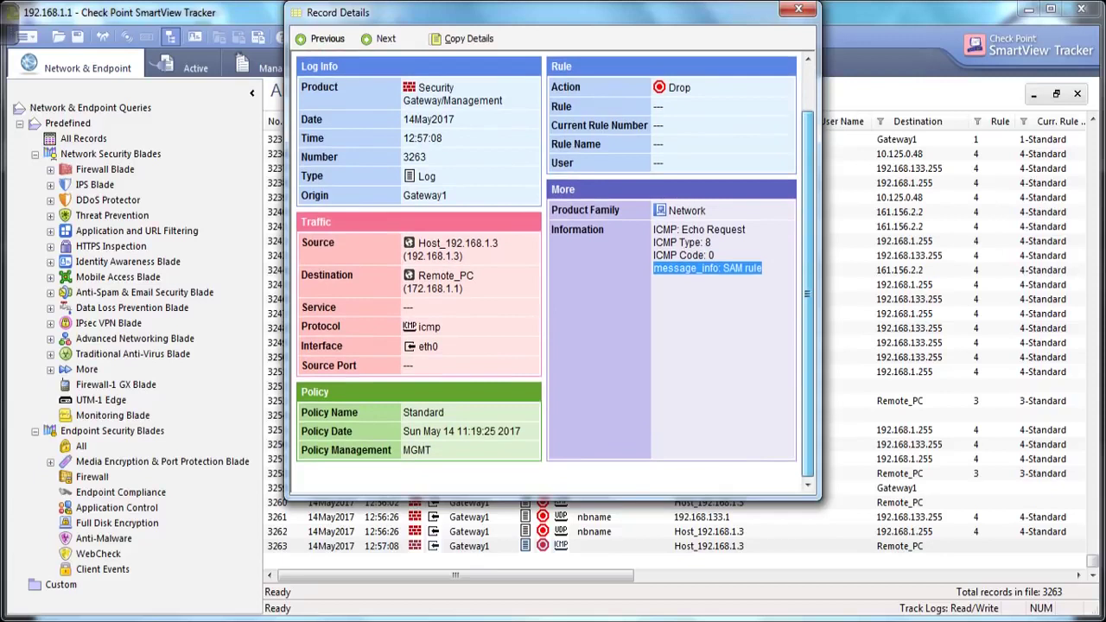
pyautogui.doubleClick(658, 107)
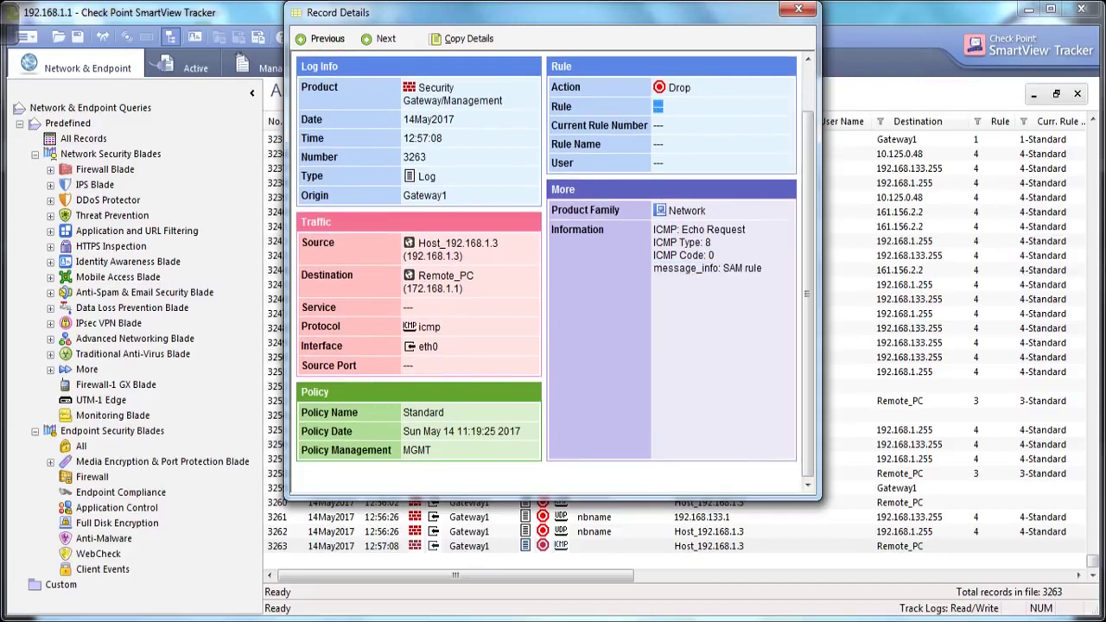
pyautogui.doubleClick(408, 365)
pyautogui.doubleClick(659, 106)
pyautogui.moveTo(721, 269); pyautogui.dragTo(763, 269)
pyautogui.click(750, 285)
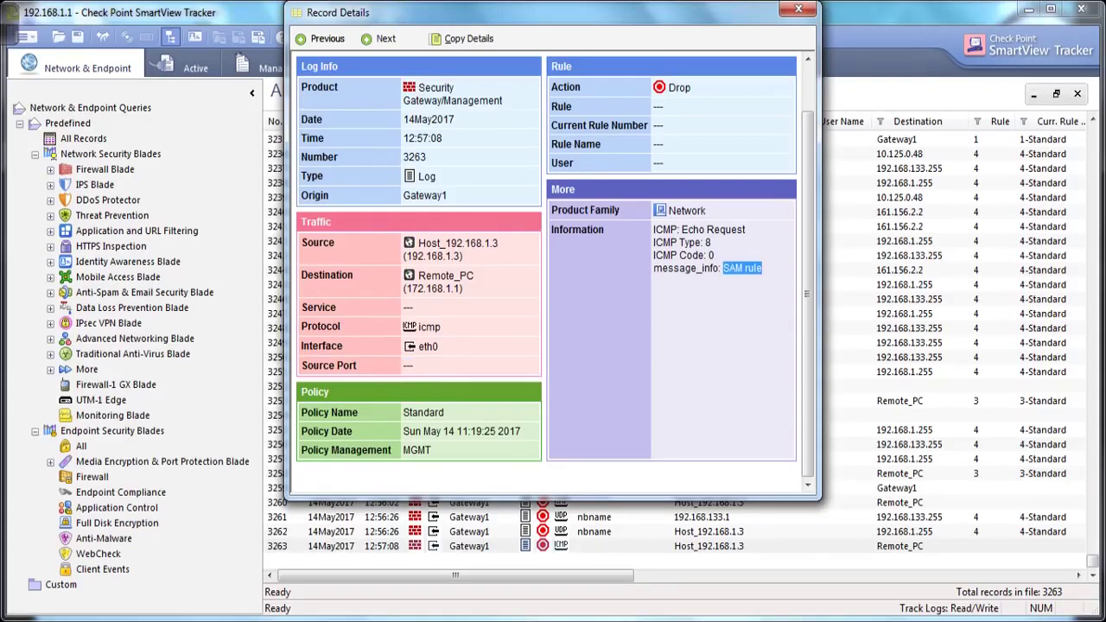
pyautogui.scroll(2, 553, 268)
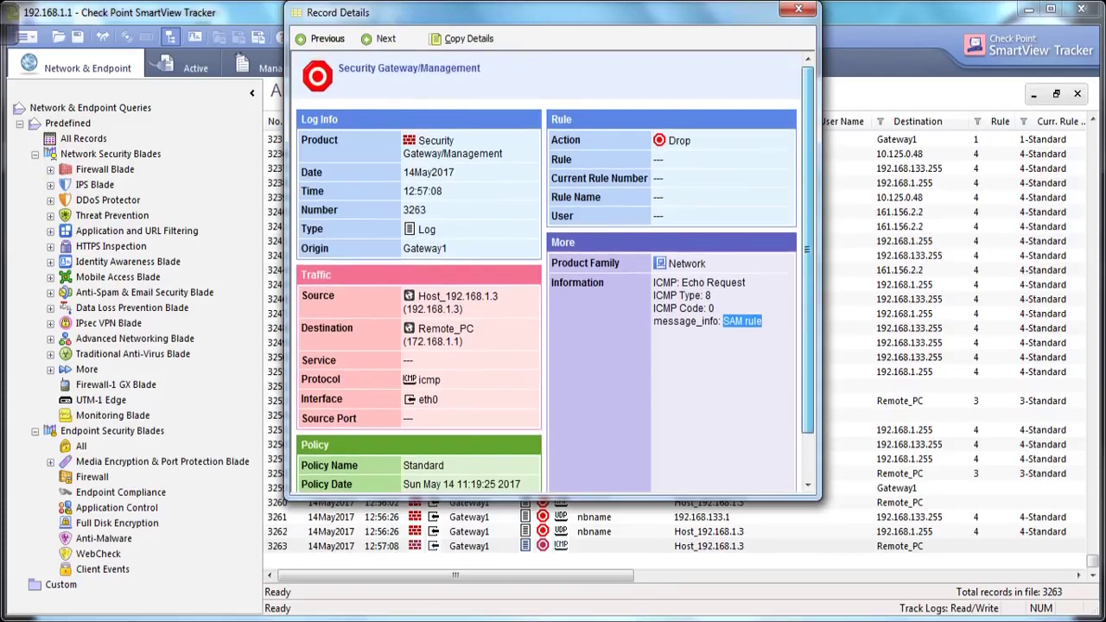
pyautogui.scroll(-1, 553, 272)
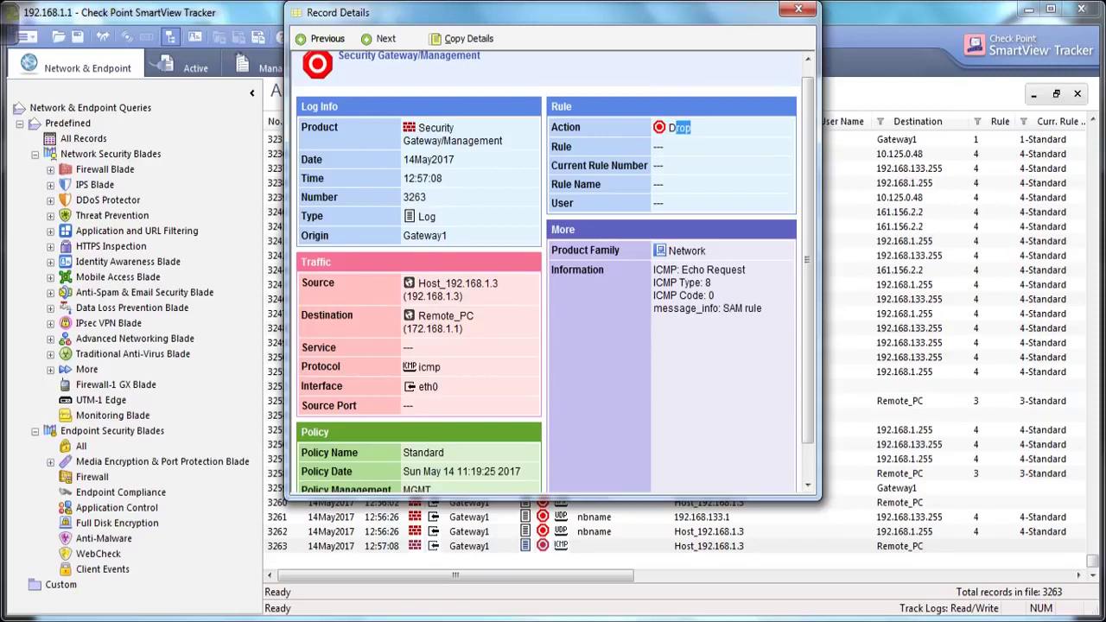
pyautogui.click(799, 9)
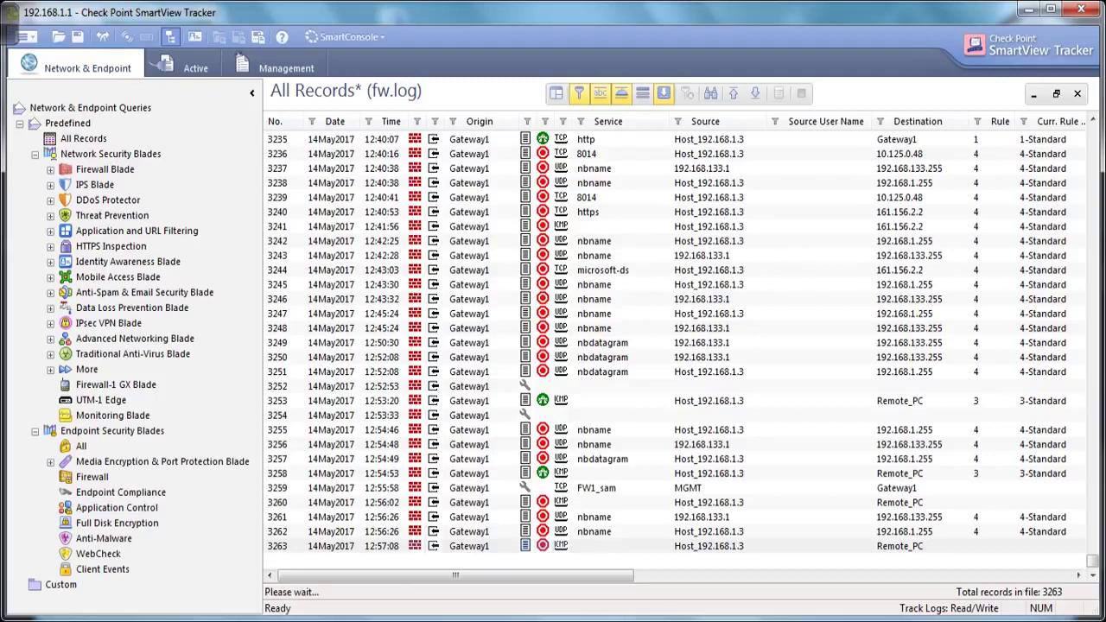
# Switch to the 192.168.1.1 SmartView Monitor session, dismiss the suspicious activity rules window and close that session.
pyautogui.click(574, 620)
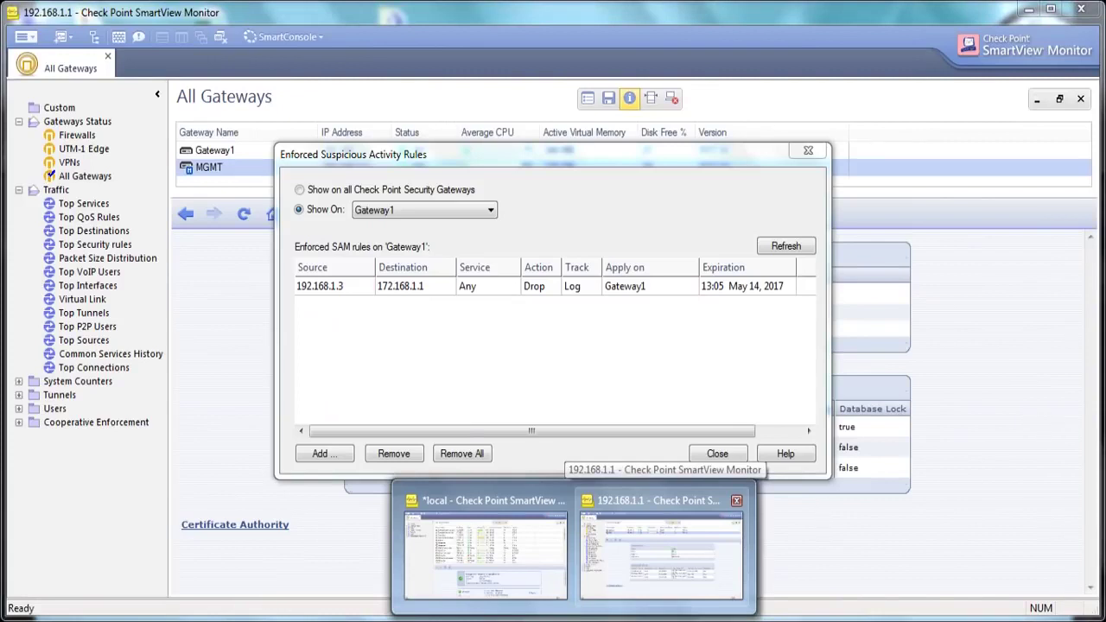
pyautogui.click(661, 553)
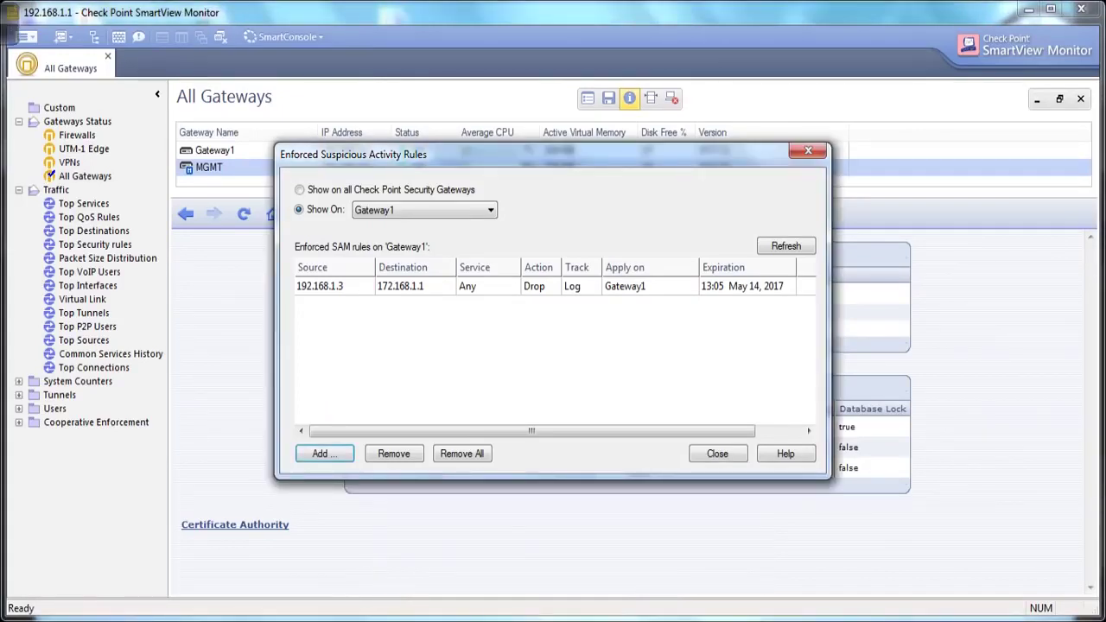
pyautogui.press('Escape')
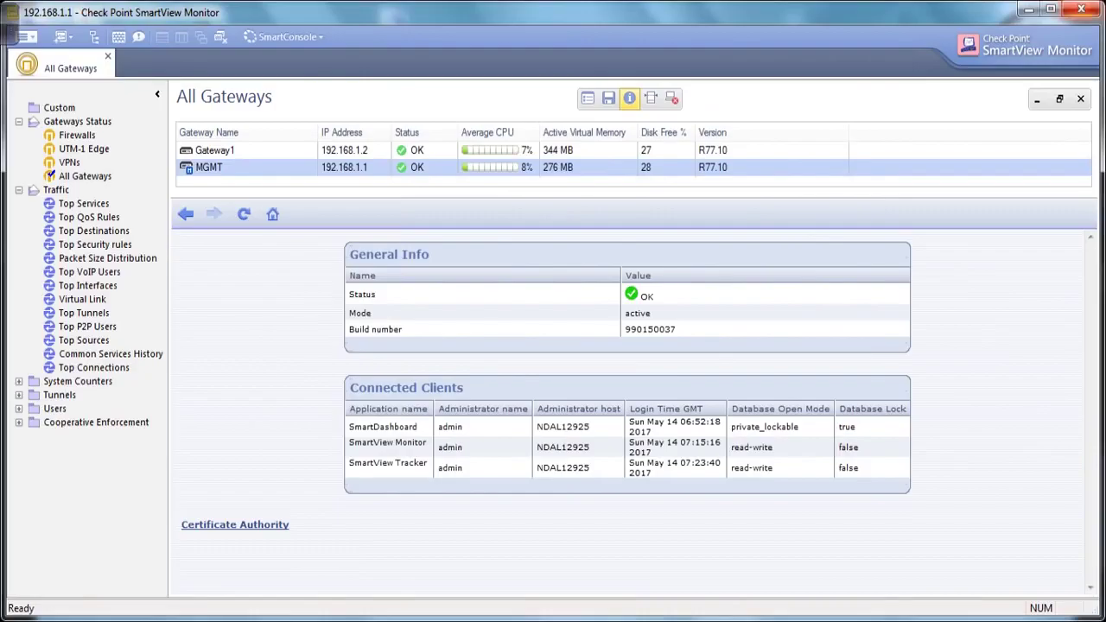
pyautogui.click(1080, 10)
pyautogui.hotkey('alt', 'F4')
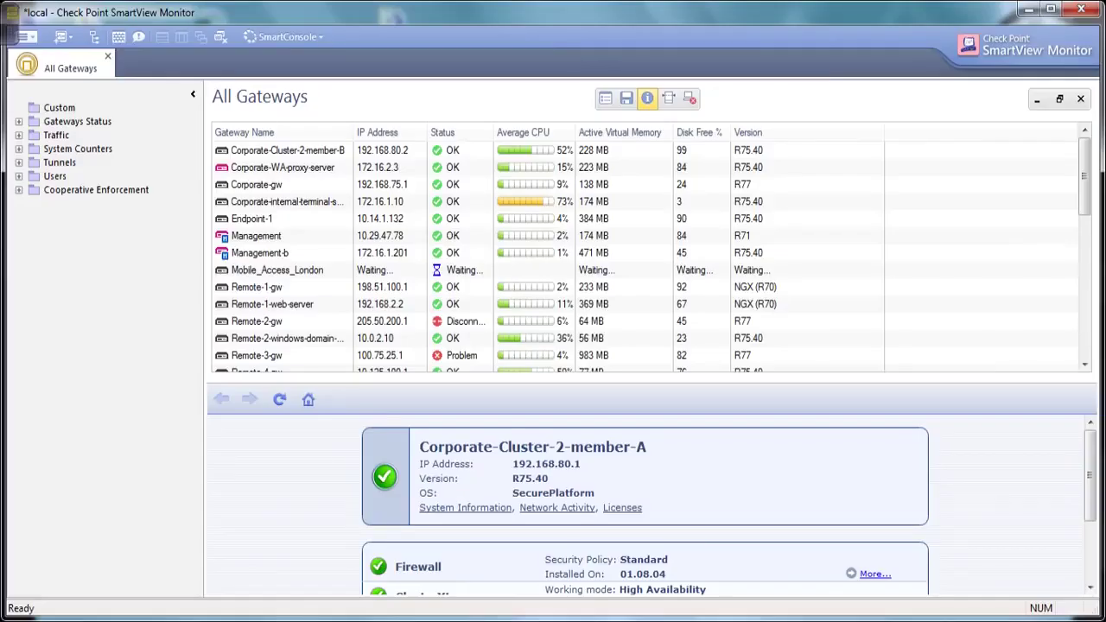
# Review the status summaries of several gateways in the local session, including Corporate-gw, Remote-3-gw, Remote-5-gw and Remote-4-gw.
pyautogui.click(257, 185)
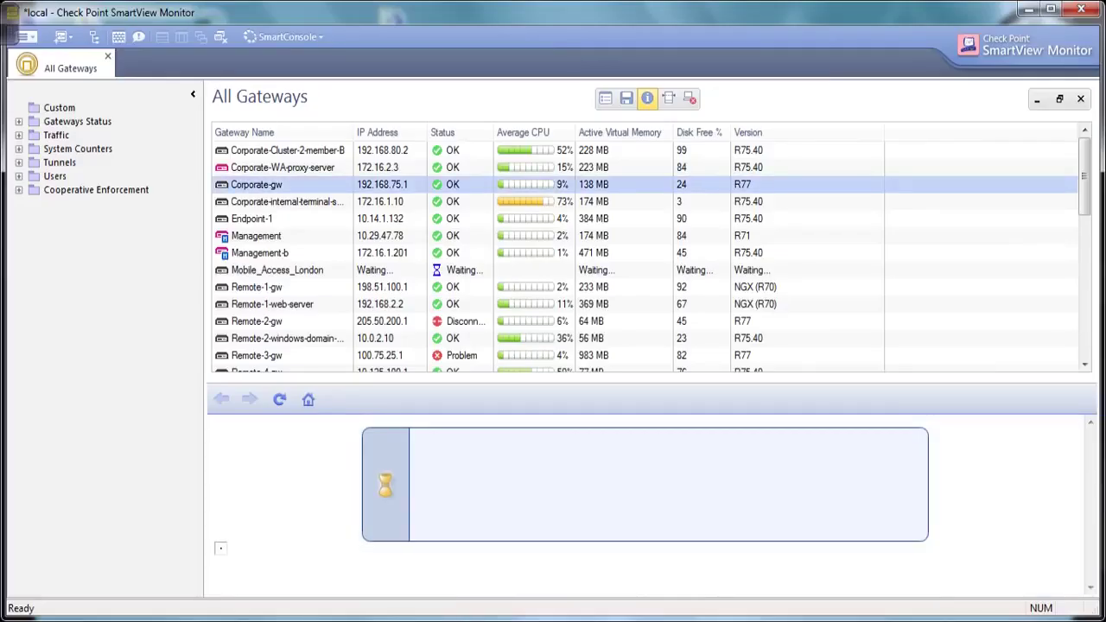
pyautogui.scroll(-1, 649, 250)
pyautogui.moveTo(1084, 193); pyautogui.dragTo(1085, 176)
pyautogui.click(287, 151)
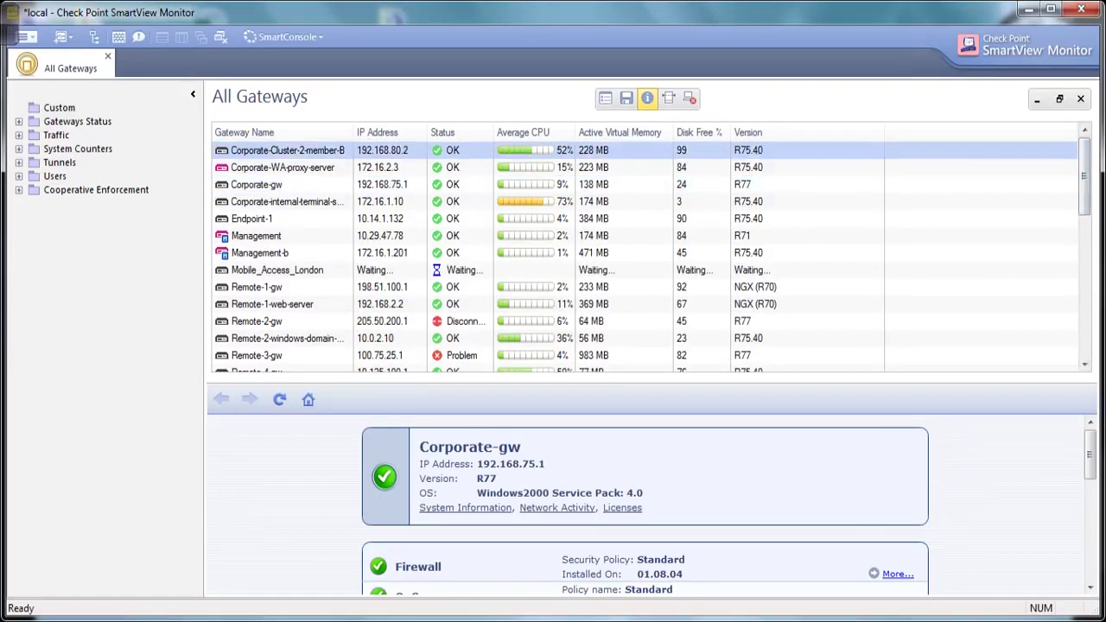
pyautogui.click(287, 338)
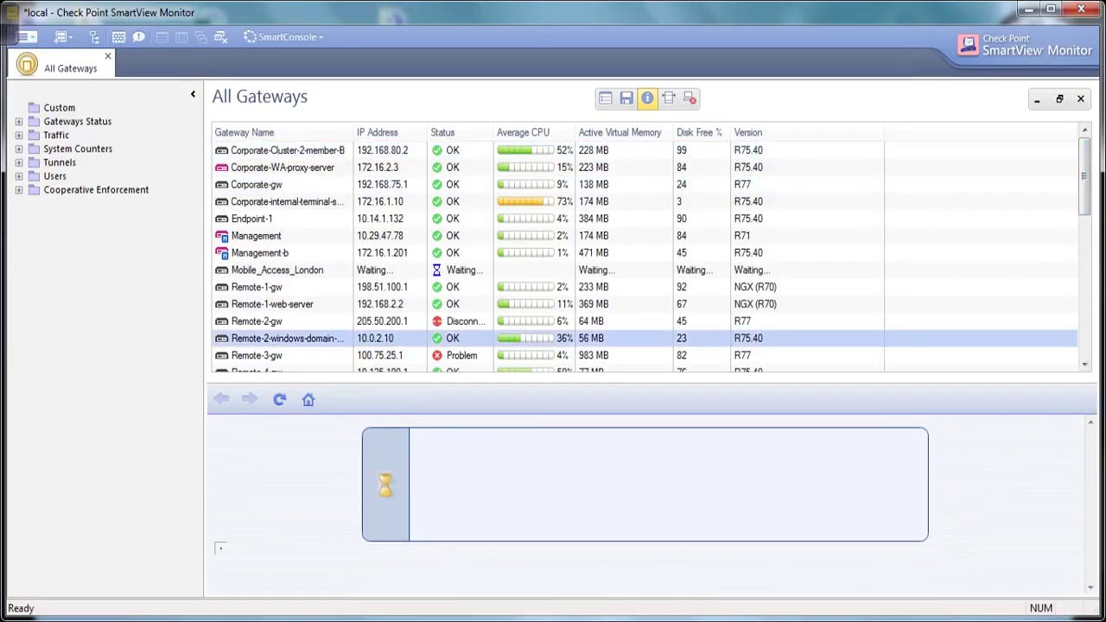
pyautogui.click(258, 355)
pyautogui.moveTo(1085, 176); pyautogui.dragTo(1084, 242)
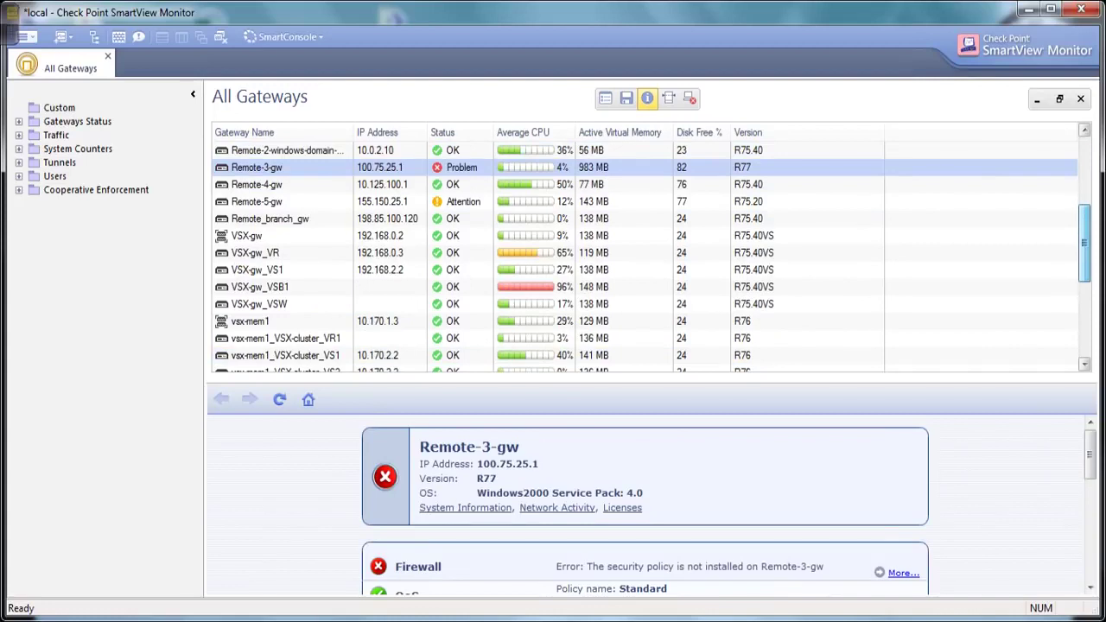
pyautogui.click(258, 202)
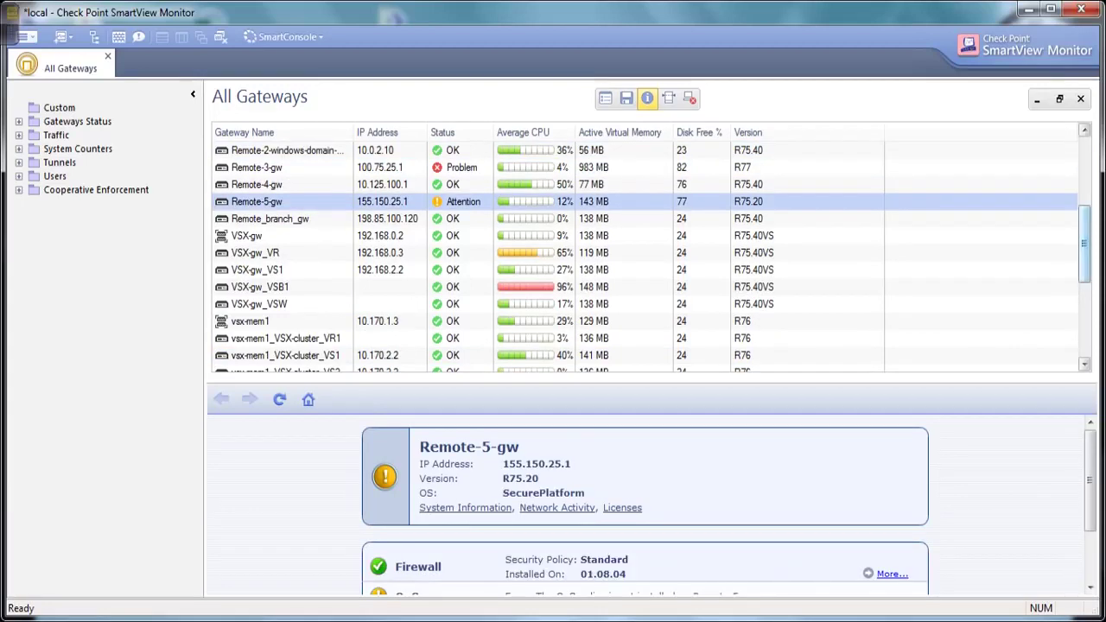
pyautogui.scroll(2, 648, 250)
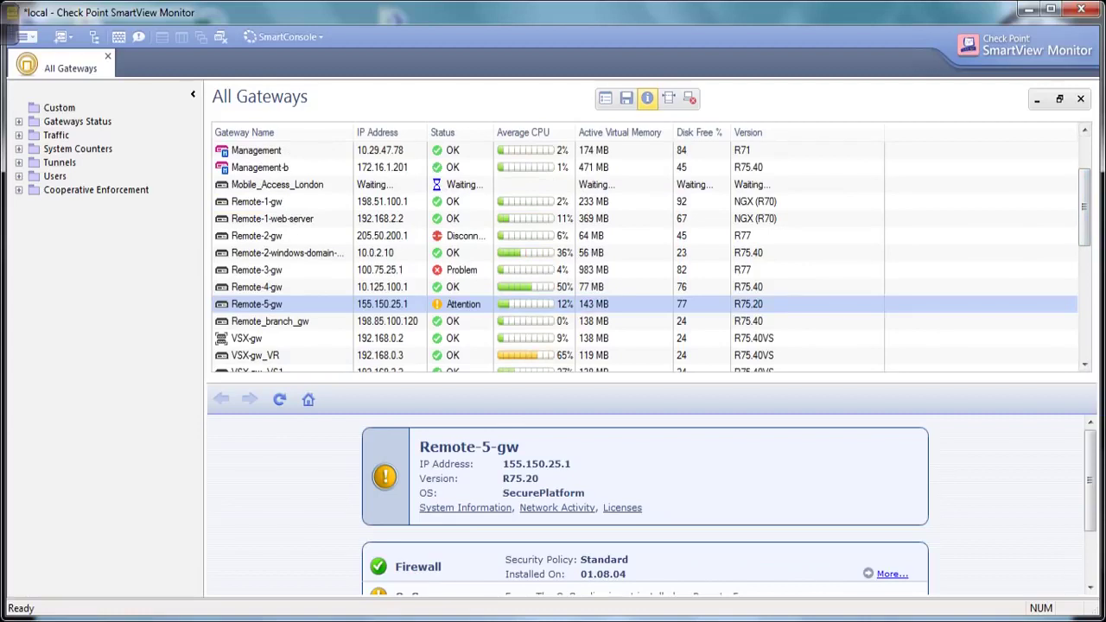
pyautogui.click(257, 287)
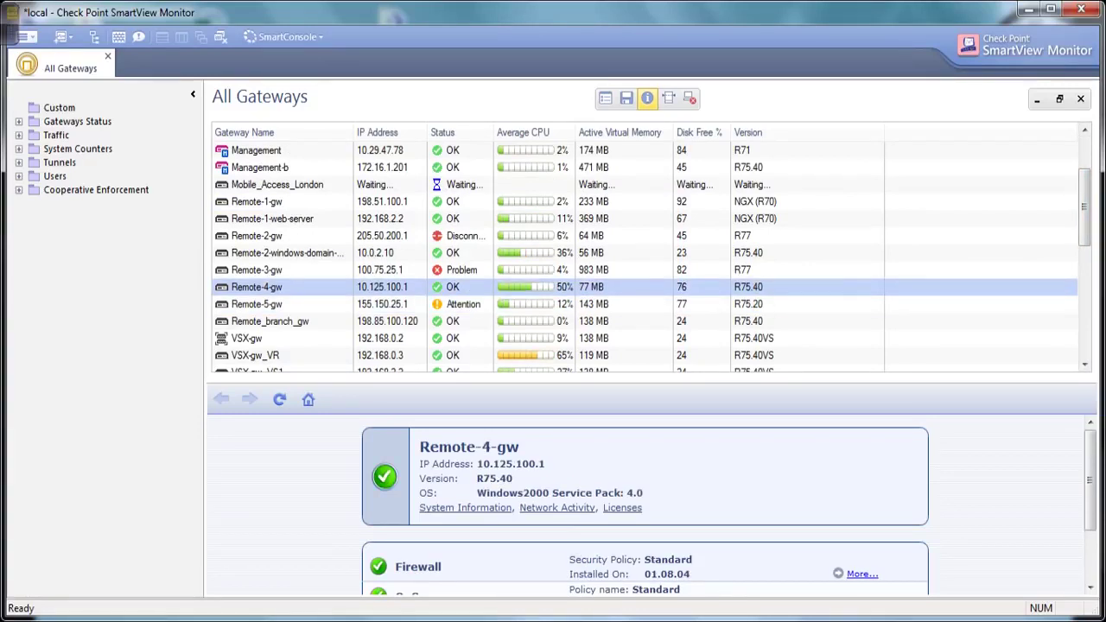
# Open Remote-5-gw's status window, view its detailed QoS information and highlight the QoS status message.
pyautogui.doubleClick(257, 304)
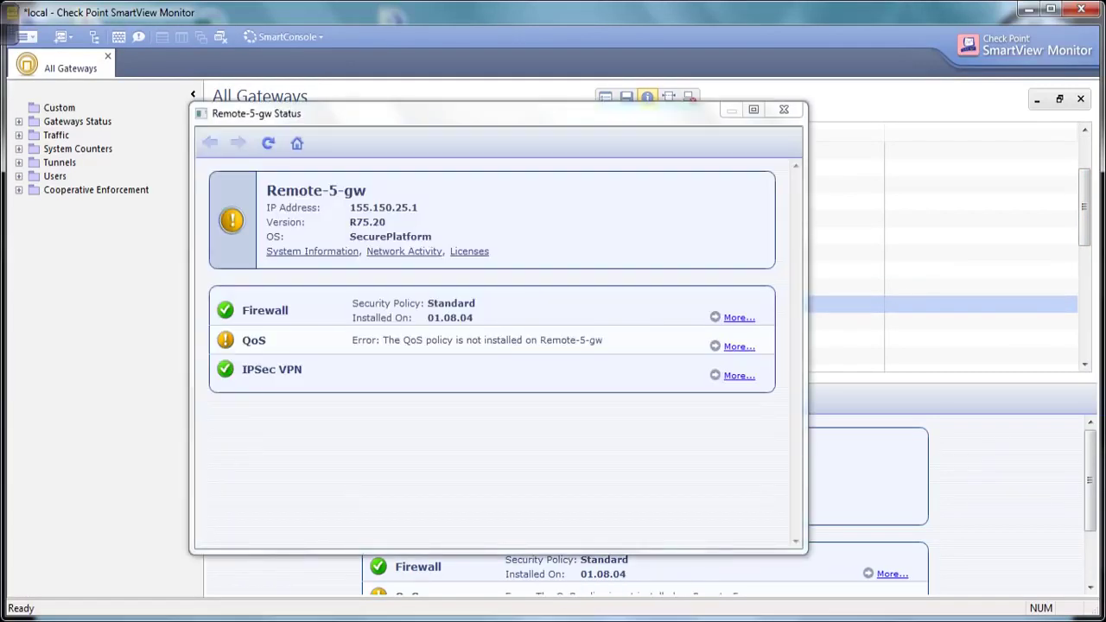
pyautogui.doubleClick(254, 341)
pyautogui.click(254, 341)
pyautogui.click(739, 346)
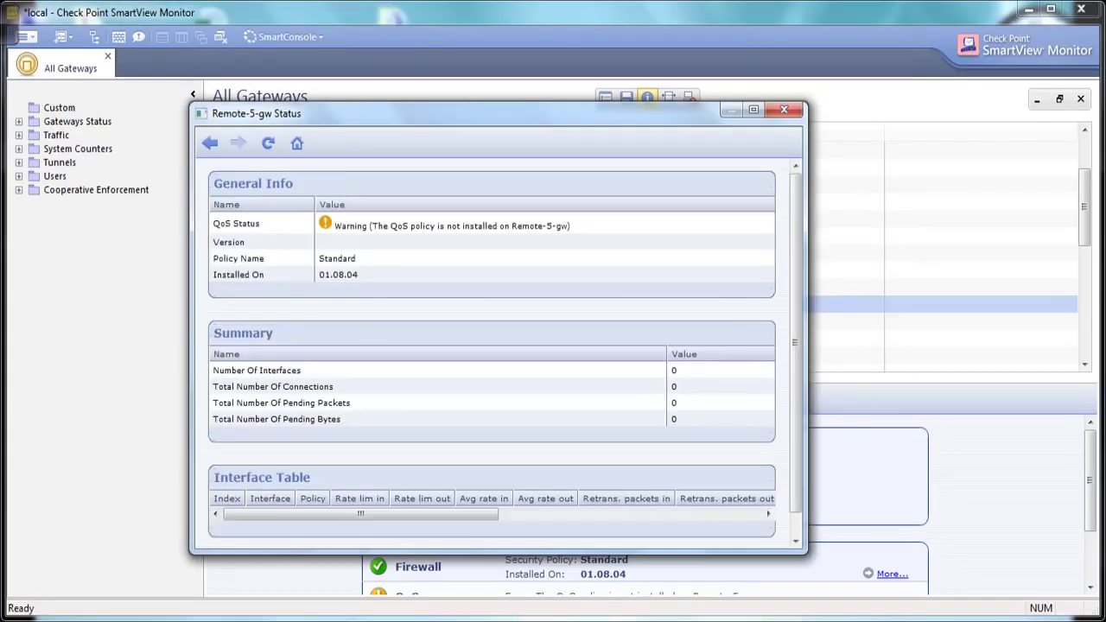
pyautogui.moveTo(334, 226); pyautogui.dragTo(570, 226)
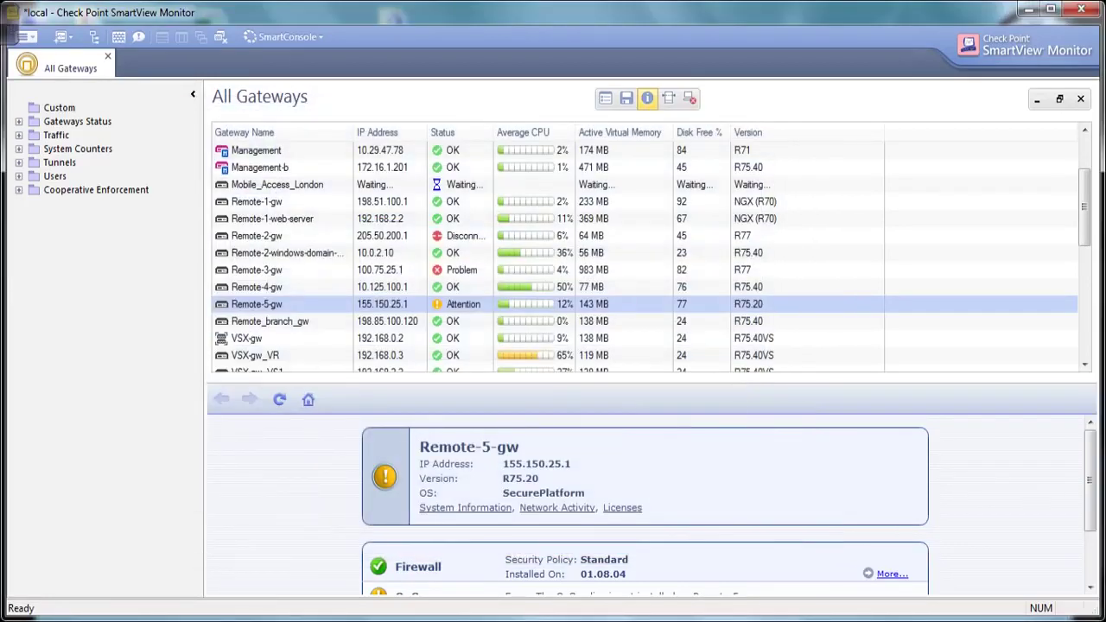
# Open Remote-3-gw's detailed firewall information, highlight the firewall status message and close the status window.
pyautogui.doubleClick(256, 271)
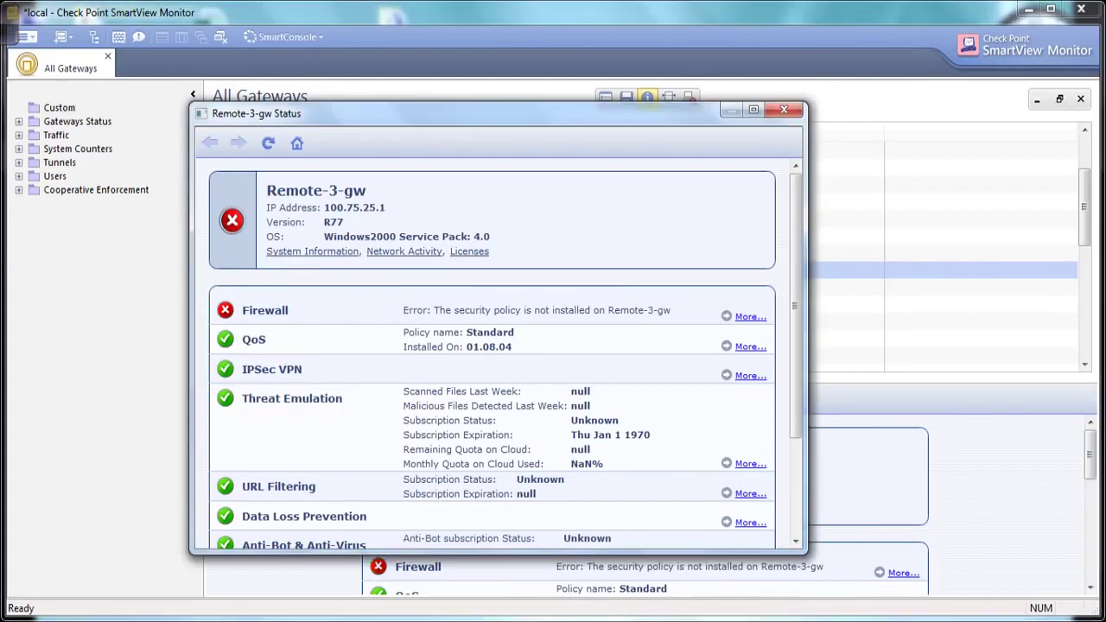
pyautogui.click(750, 318)
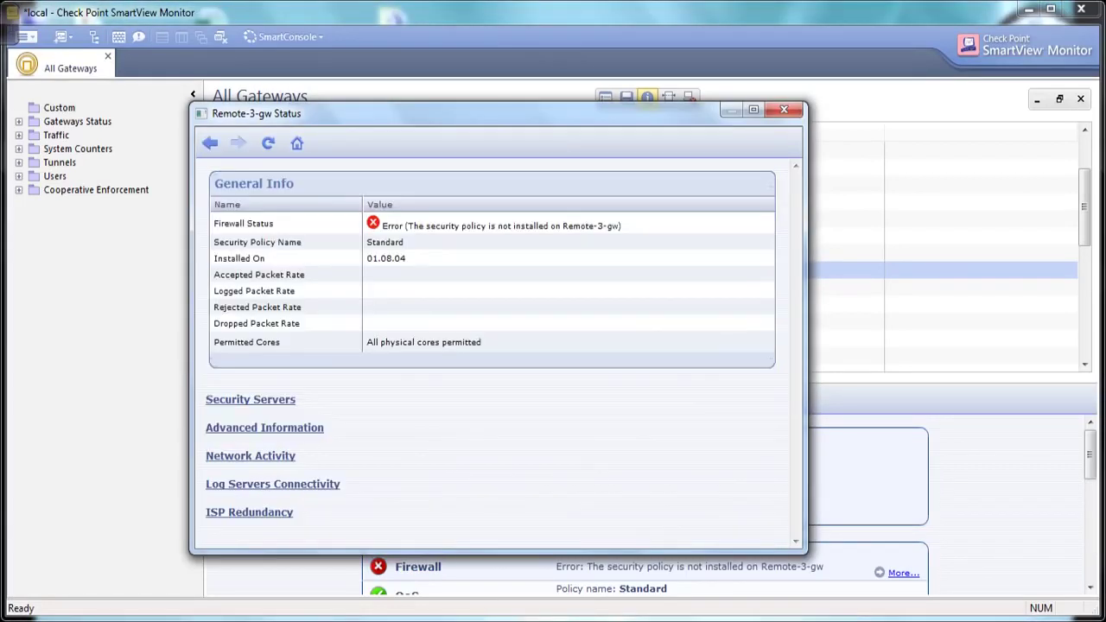
pyautogui.moveTo(382, 225); pyautogui.dragTo(622, 225)
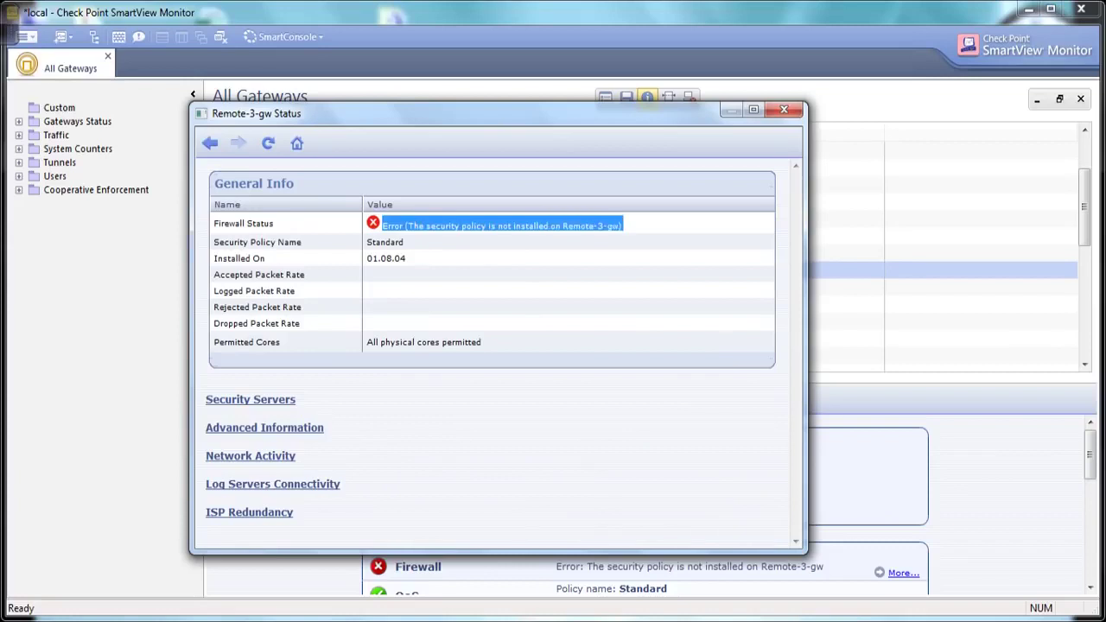
pyautogui.click(622, 227)
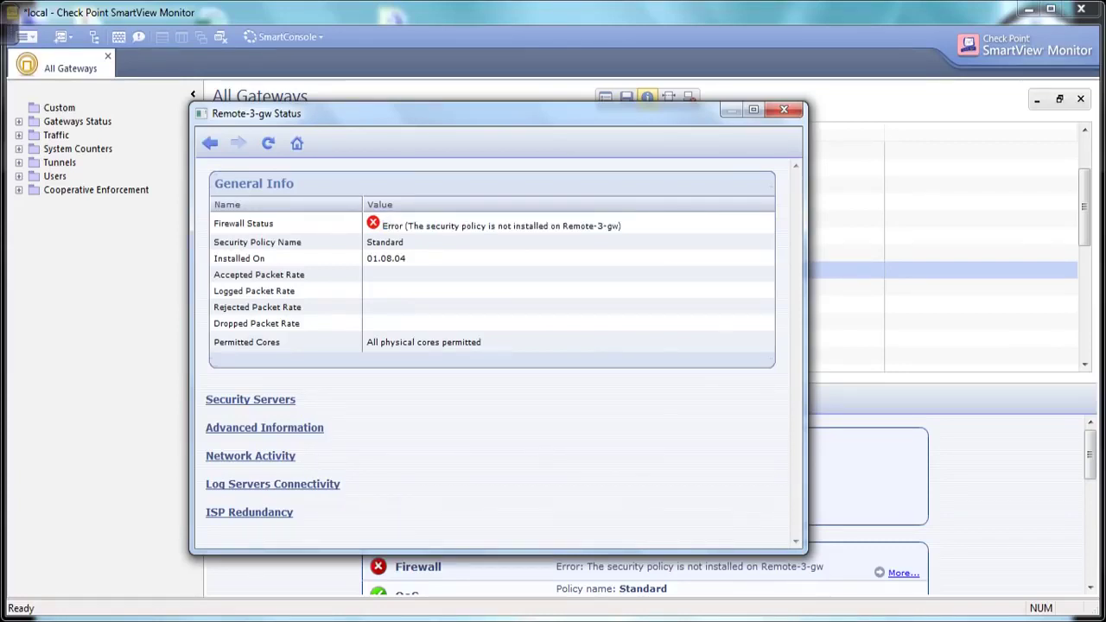
pyautogui.click(785, 110)
# Highlight the firewall status message in Remote-2-gw's detailed firewall information, and review the status summaries of Mobile_Access_London and Remote-1-gw.
pyautogui.doubleClick(256, 236)
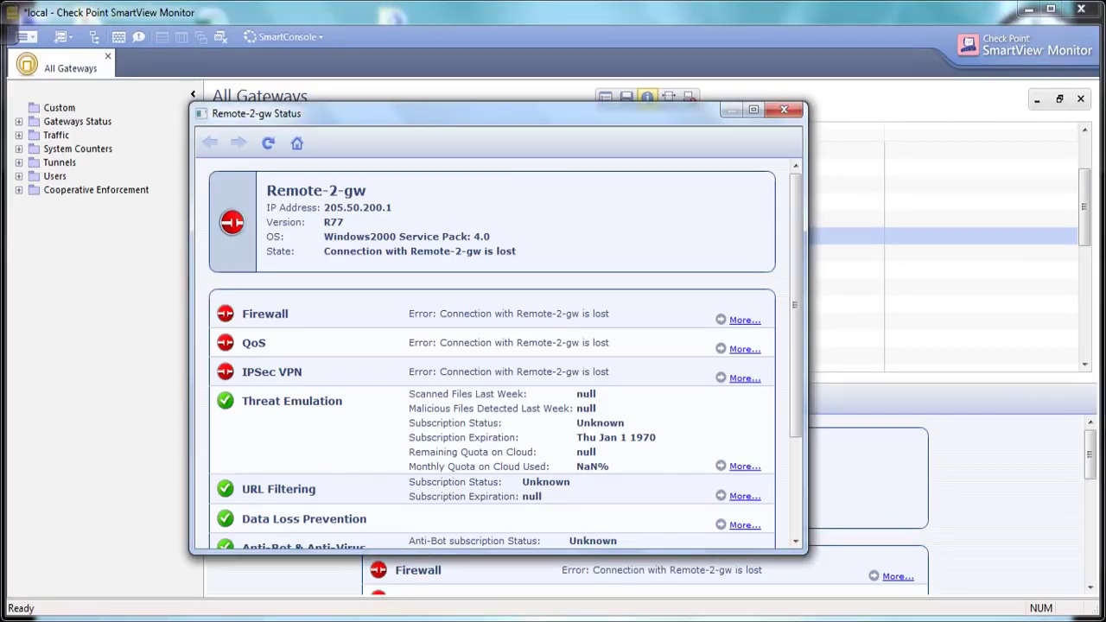
pyautogui.click(745, 321)
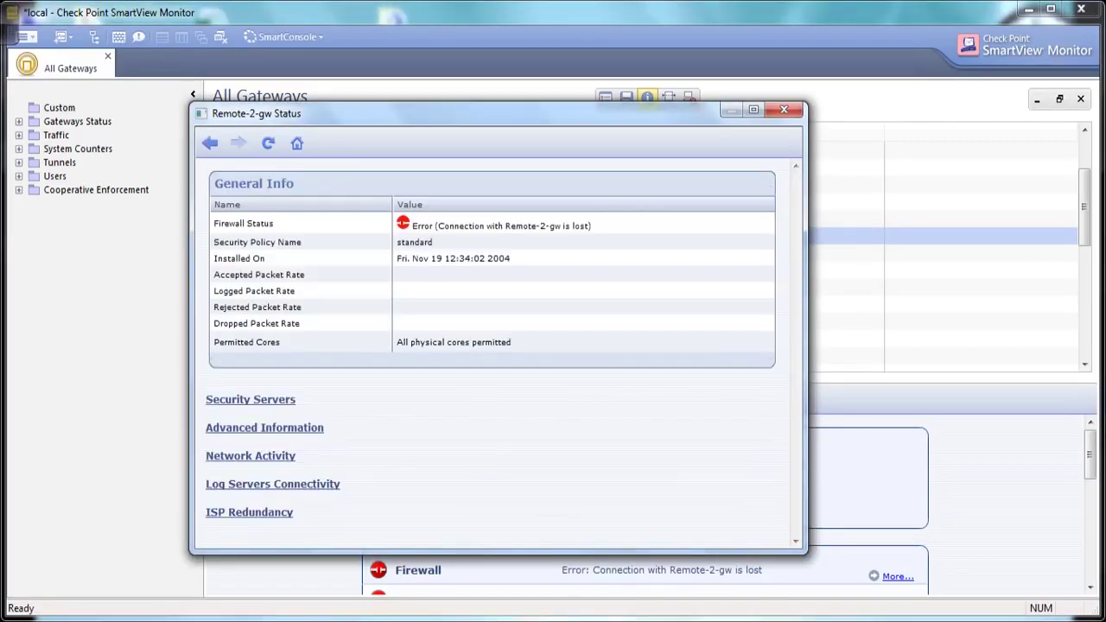
pyautogui.moveTo(436, 225); pyautogui.dragTo(591, 226)
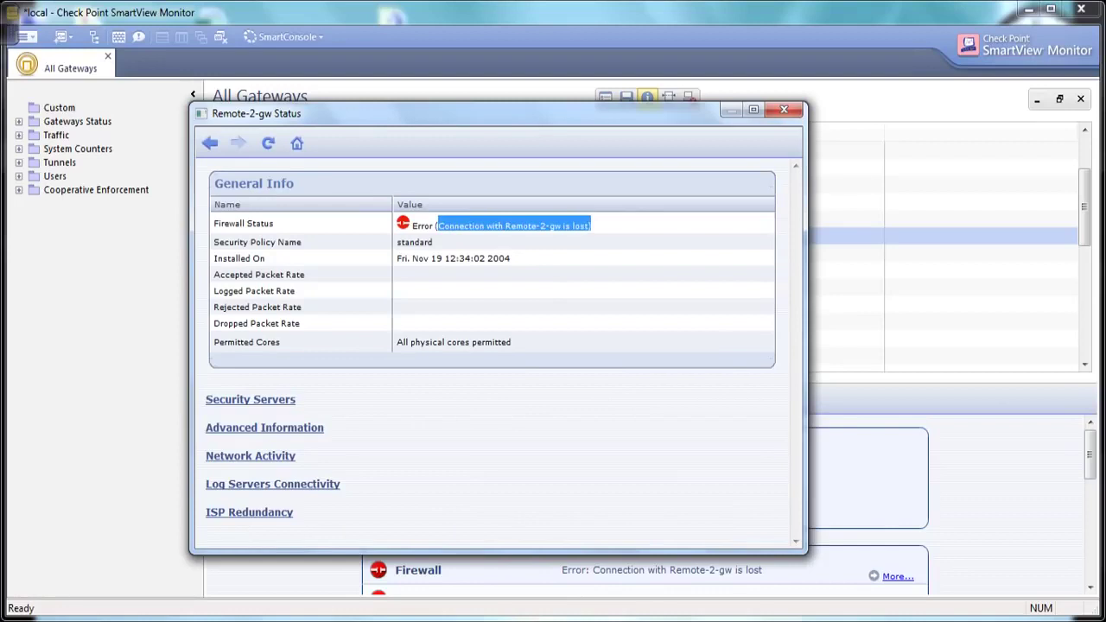
pyautogui.click(784, 110)
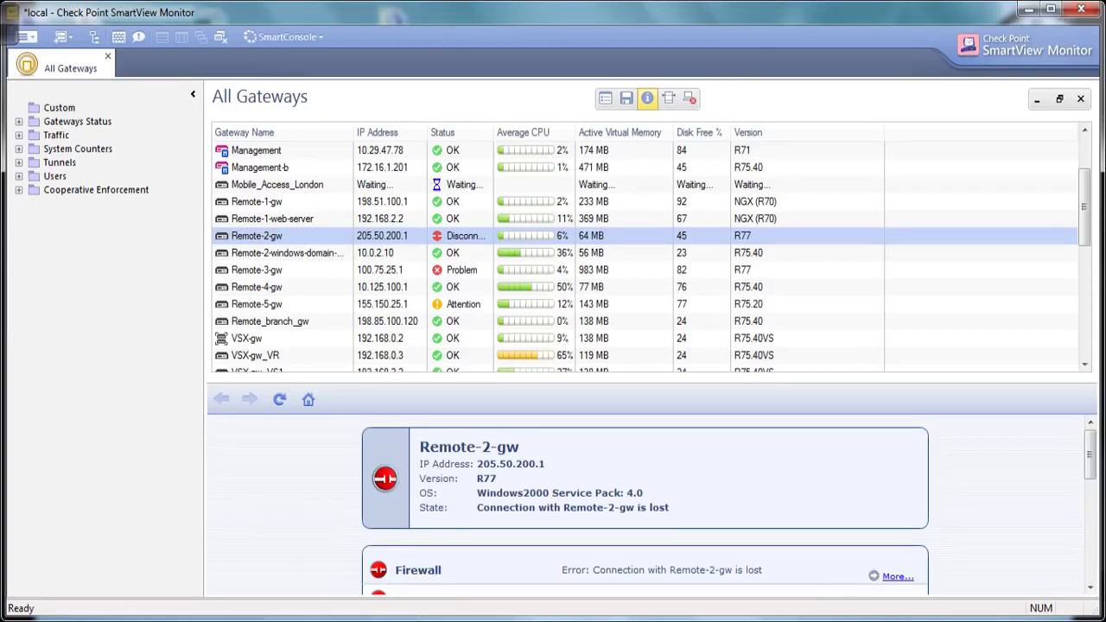
pyautogui.click(278, 185)
pyautogui.click(257, 202)
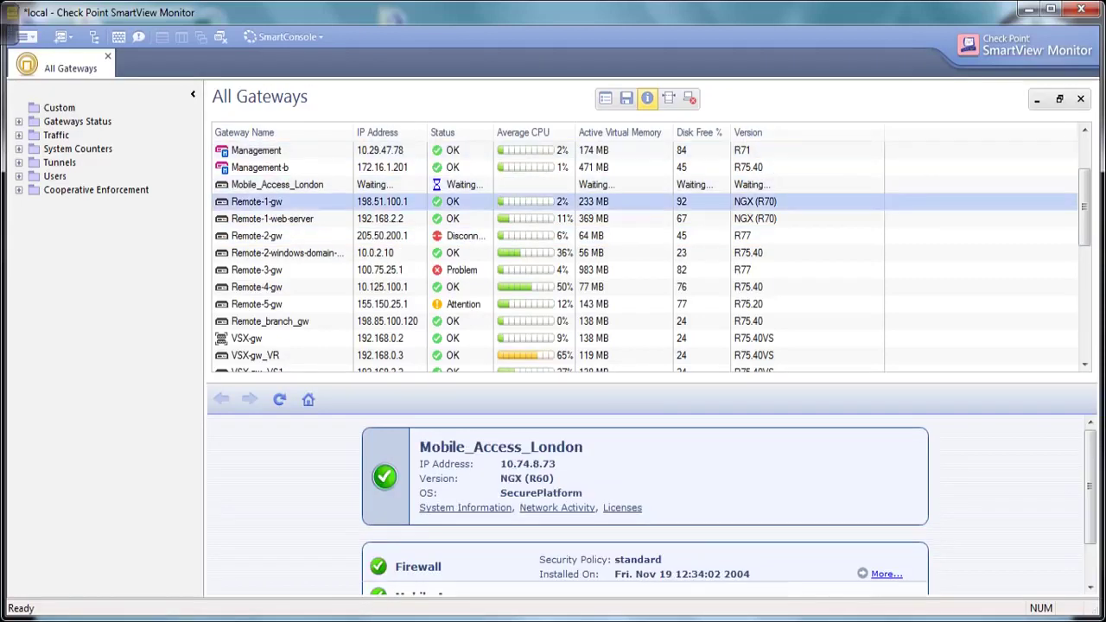
# Expand the gateway status and traffic views and run the Top Services traffic view for Remote-2-gw.
pyautogui.click(19, 122)
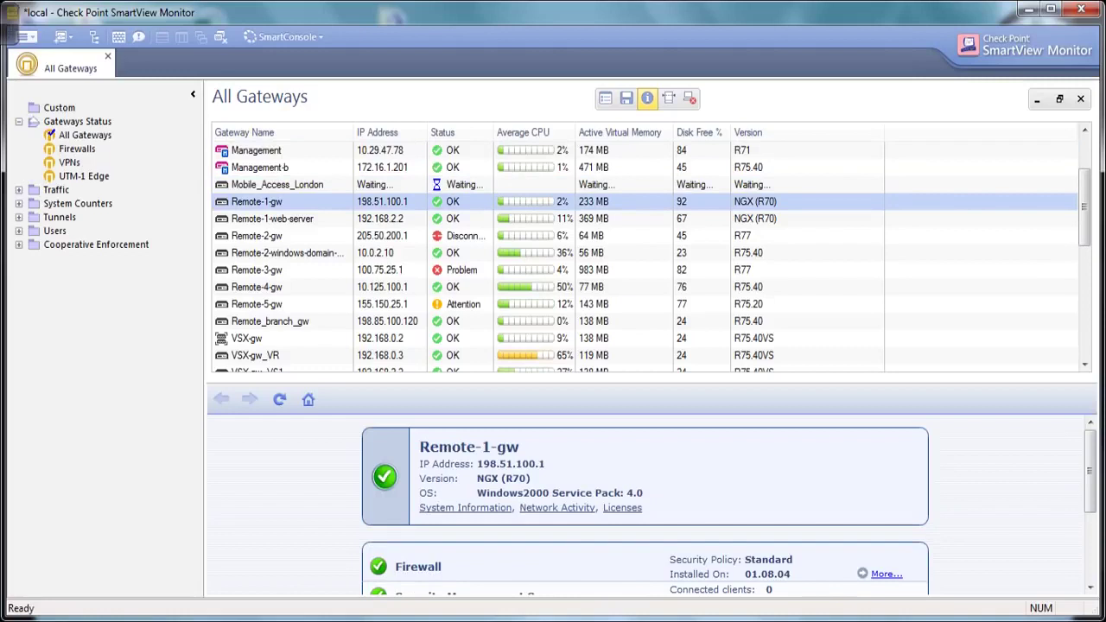
pyautogui.click(19, 190)
pyautogui.click(84, 204)
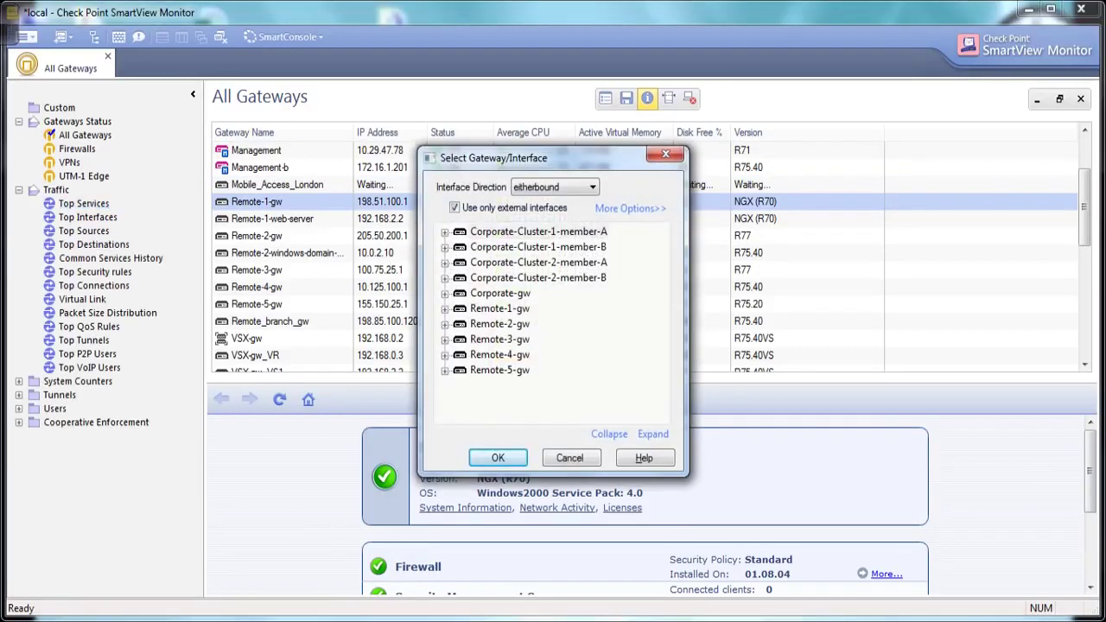
pyautogui.click(501, 324)
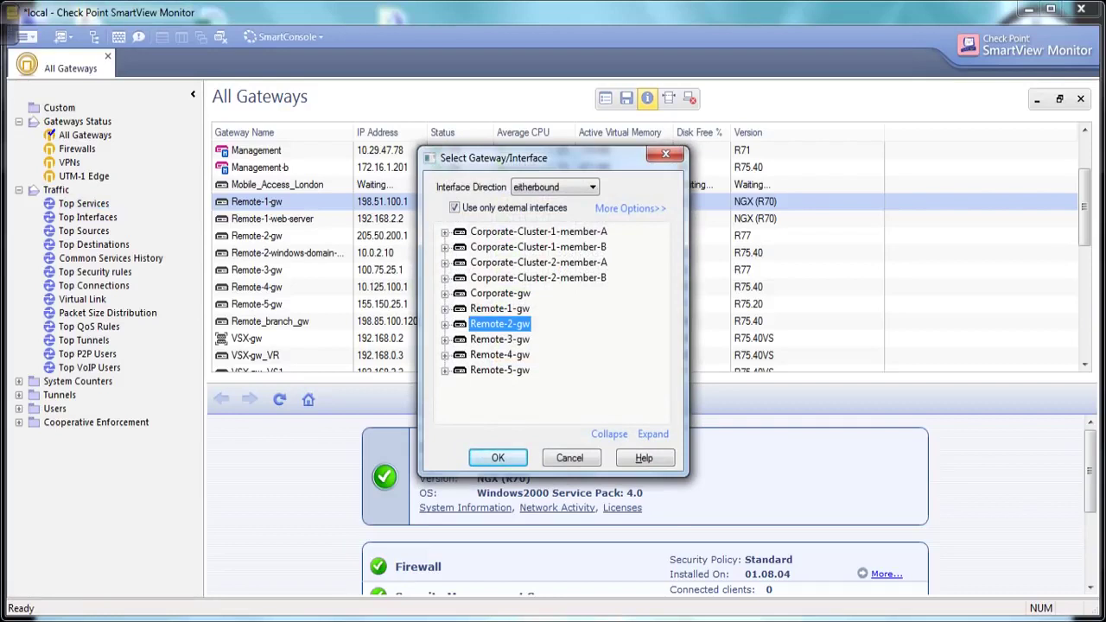
pyautogui.press('Return')
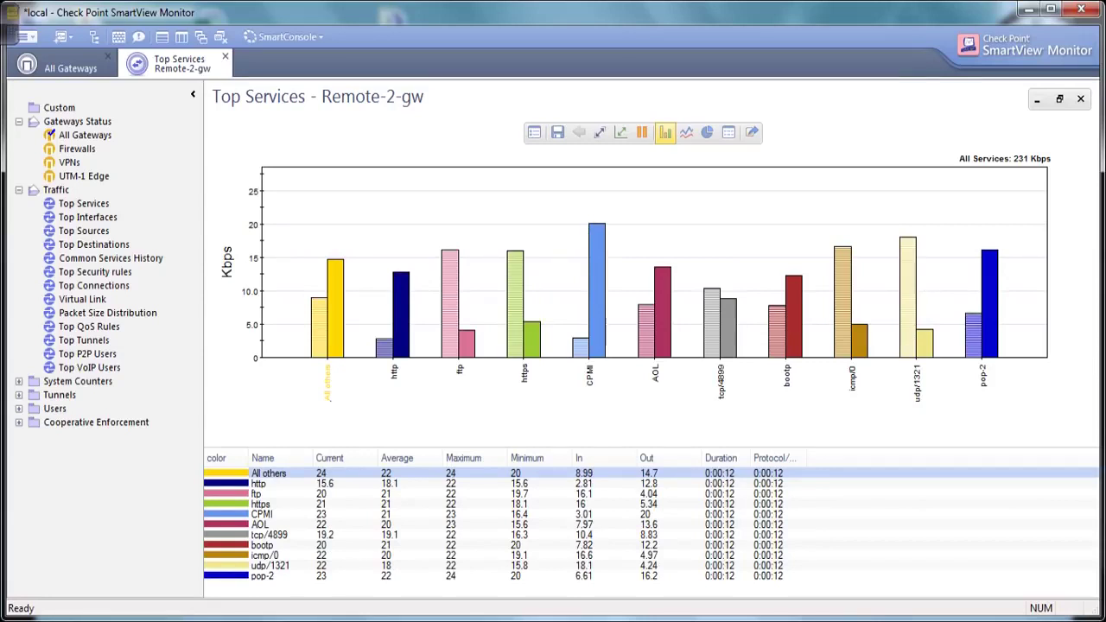
# Run the Top Interfaces and Top Destinations traffic views for Remote-1-gw.
pyautogui.click(93, 245)
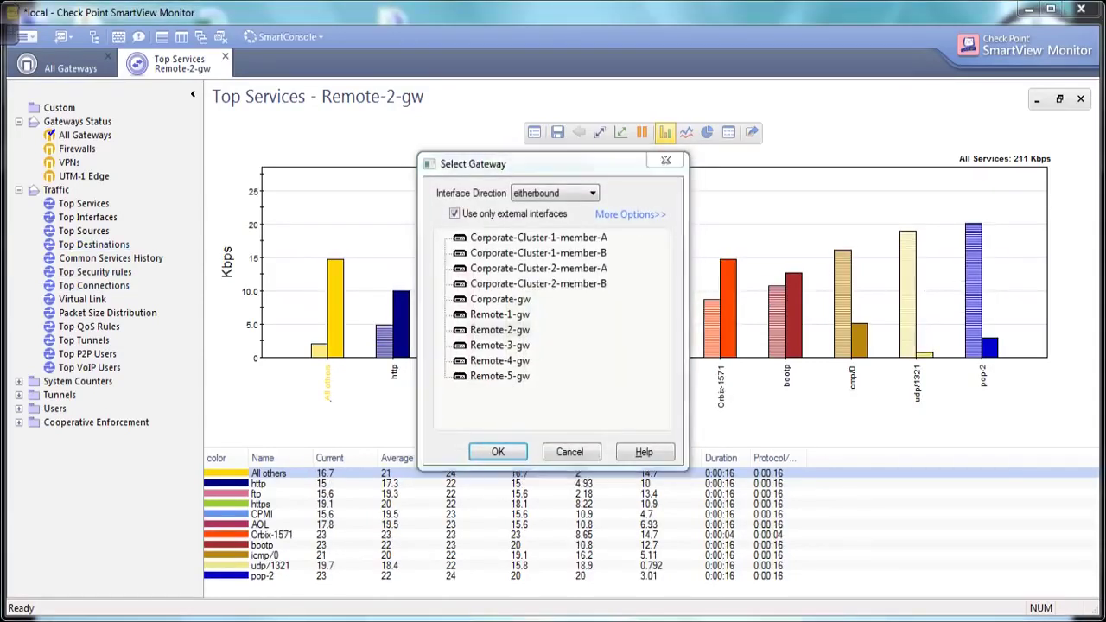
pyautogui.click(499, 315)
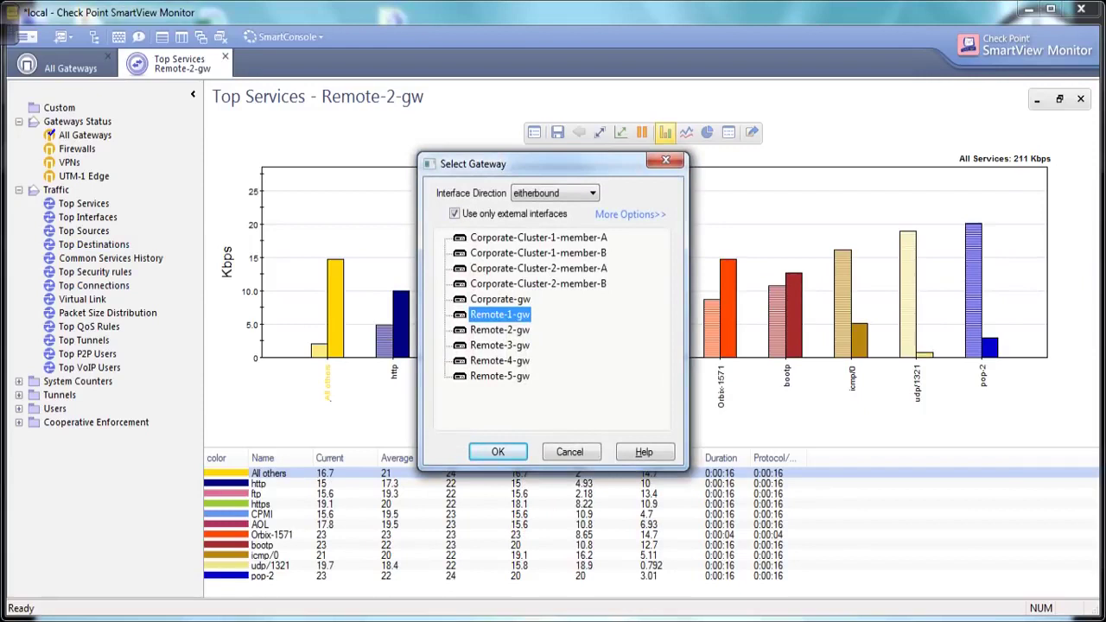
pyautogui.press('Return')
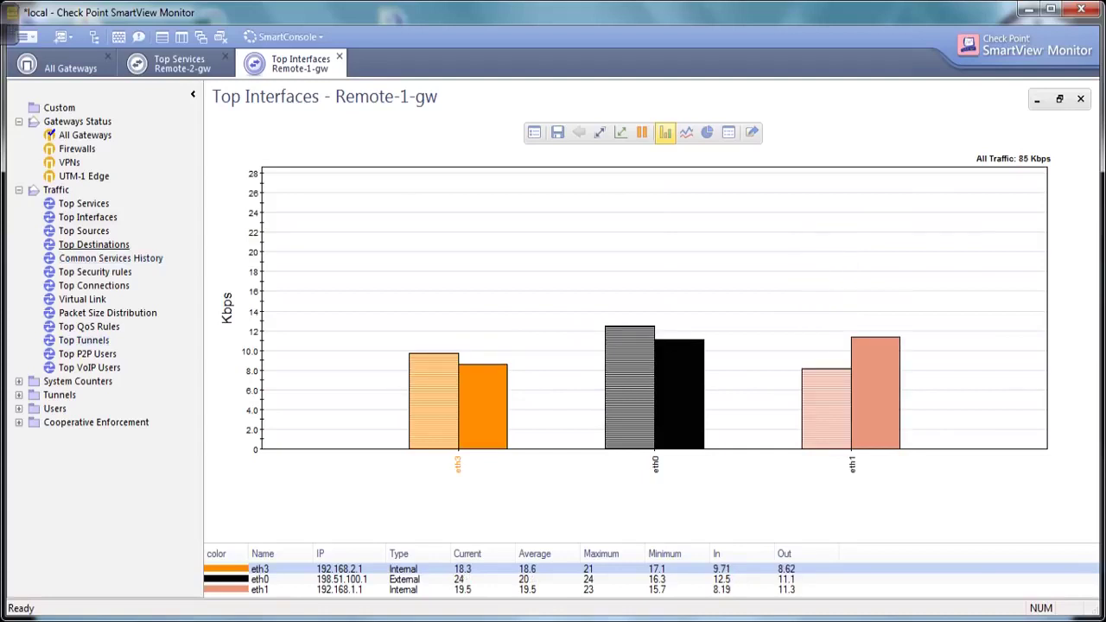
pyautogui.doubleClick(94, 245)
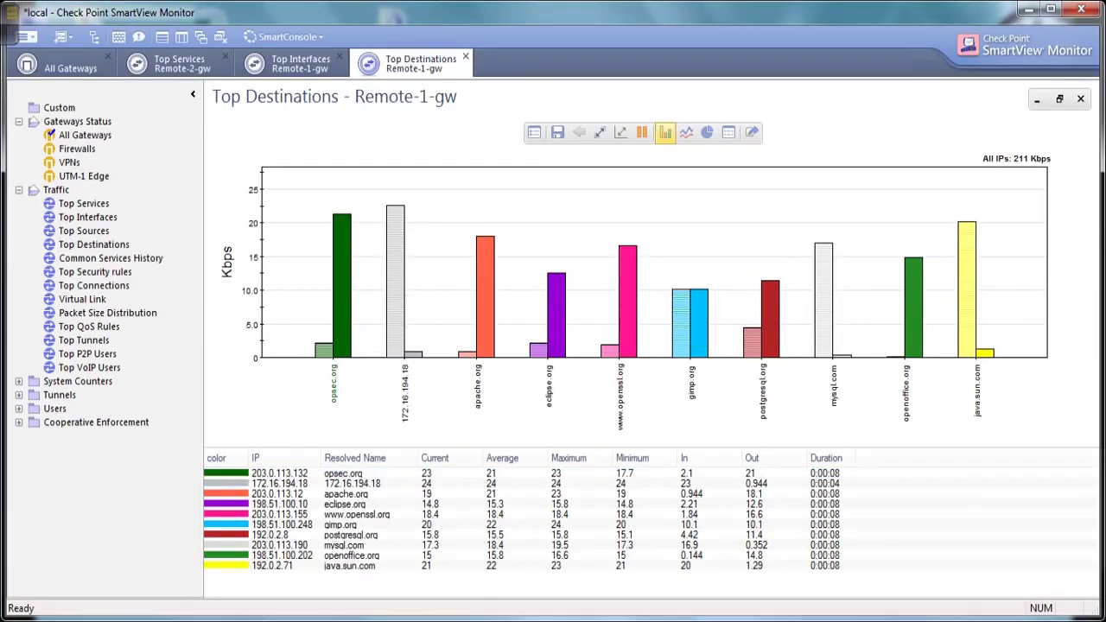
pyautogui.moveTo(341, 285)
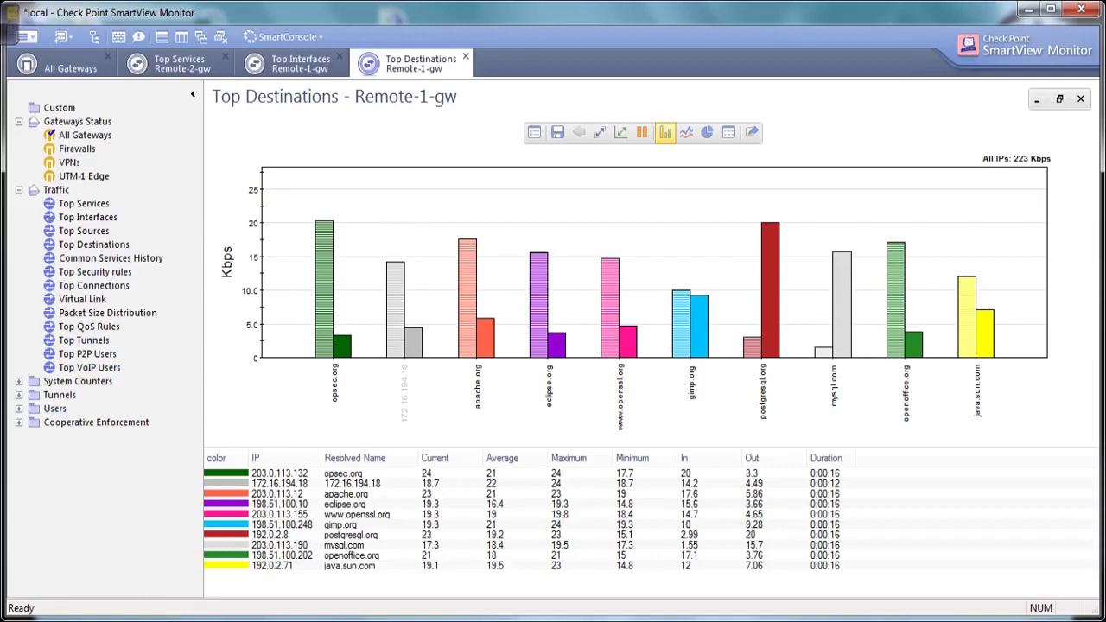
# Open the Permanent Tunnels view and inspect the tunnels from Corporate-Cluster-1 to Remote-1-gw and Remote-3-gw.
pyautogui.click(19, 395)
pyautogui.click(97, 421)
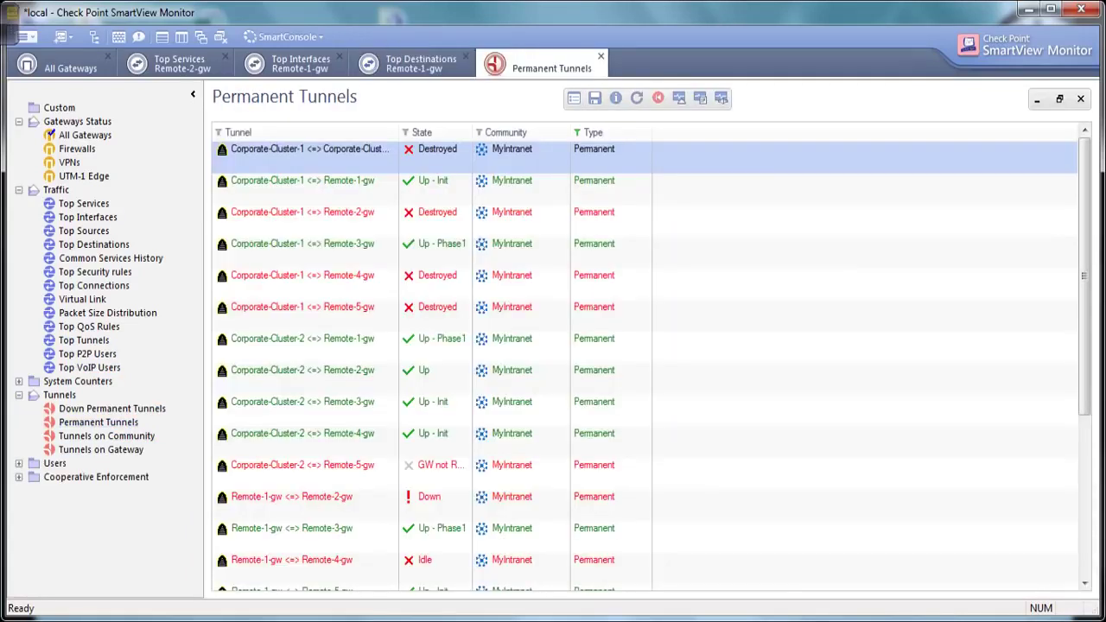
pyautogui.click(302, 182)
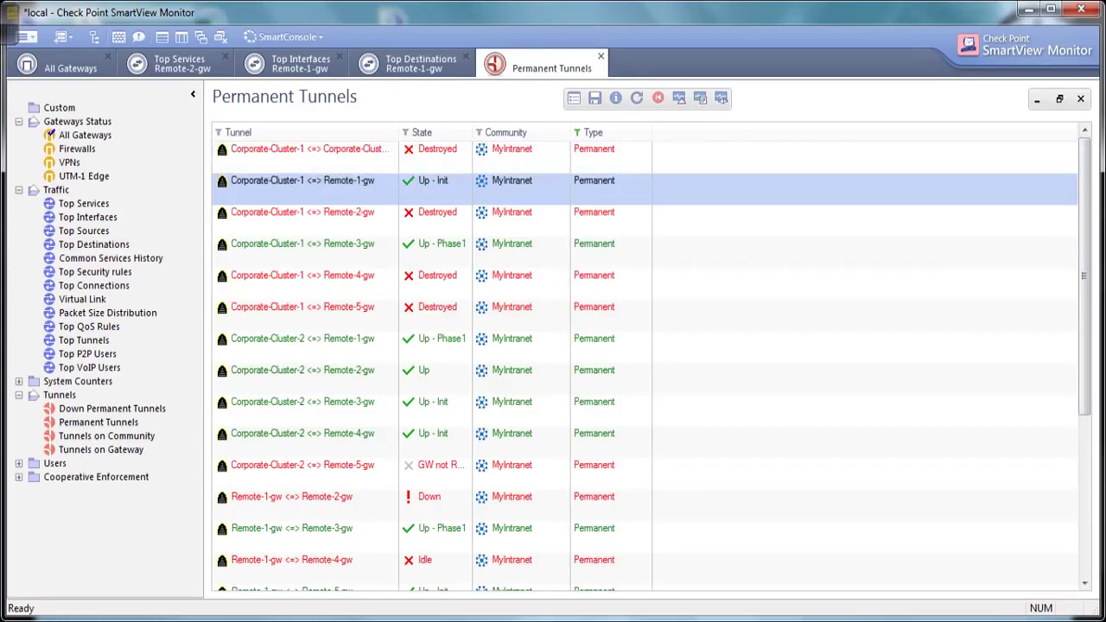
pyautogui.moveTo(302, 150); pyautogui.dragTo(379, 184)
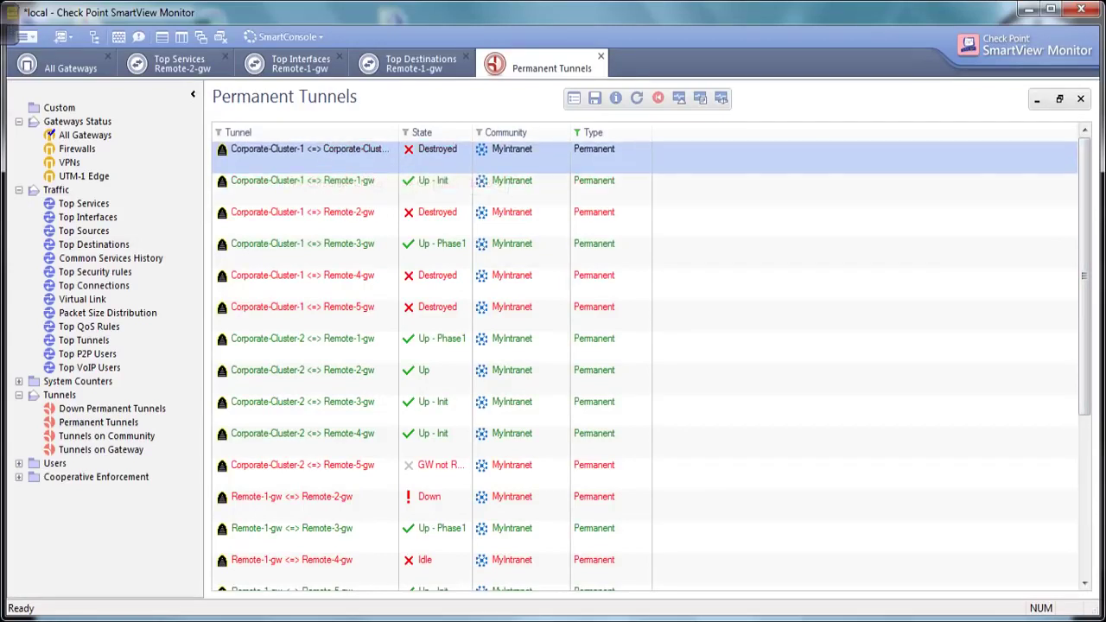
pyautogui.click(379, 182)
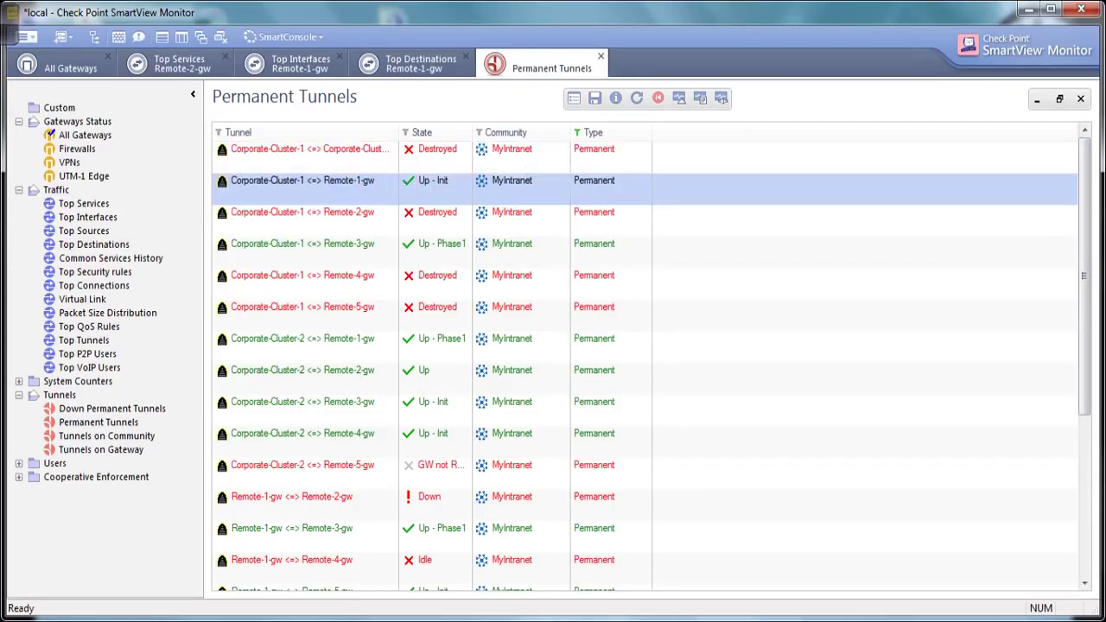
pyautogui.click(346, 246)
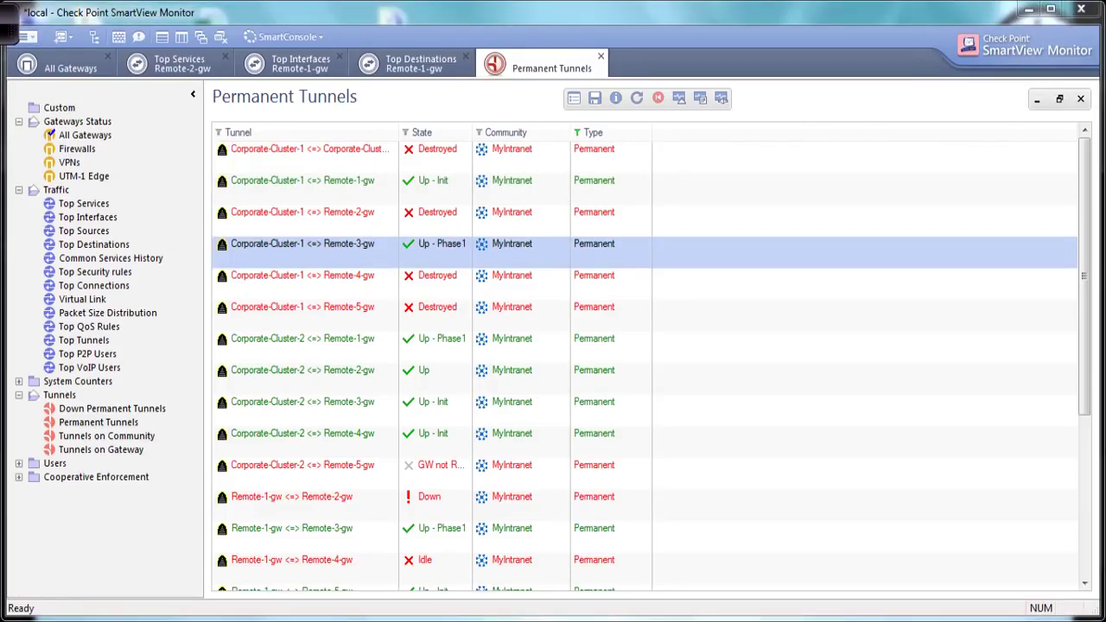
# Examine the tunnel names and states in the permanent tunnels list, marking them with freehand circles and underlines.
pyautogui.moveTo(444, 244); pyautogui.dragTo(435, 241)
pyautogui.moveTo(256, 138); pyautogui.dragTo(300, 126)
pyautogui.moveTo(271, 193); pyautogui.dragTo(383, 193)
pyautogui.moveTo(231, 253); pyautogui.dragTo(385, 256)
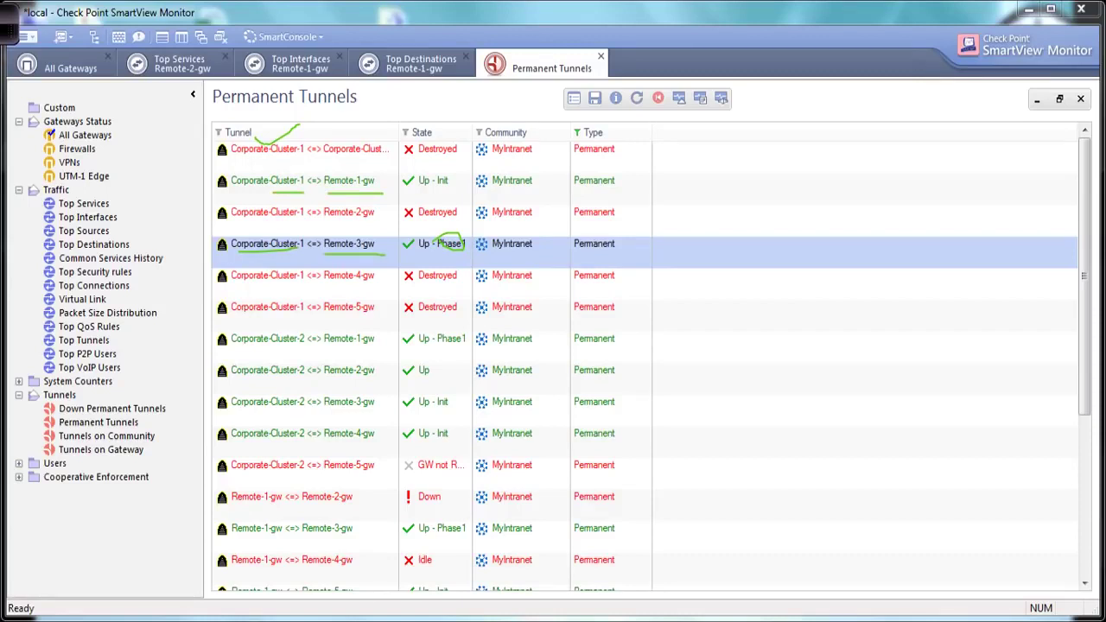
pyautogui.moveTo(446, 114)
pyautogui.mouseDown()
pyautogui.moveTo(433, 185)
pyautogui.moveTo(428, 127)
pyautogui.moveTo(399, 113)
pyautogui.mouseUp()
pyautogui.moveTo(413, 197); pyautogui.dragTo(458, 198)
pyautogui.moveTo(412, 348)
pyautogui.mouseDown()
pyautogui.moveTo(475, 349)
pyautogui.moveTo(406, 384)
pyautogui.moveTo(231, 384)
pyautogui.mouseUp()
pyautogui.moveTo(418, 416); pyautogui.dragTo(457, 411)
pyautogui.moveTo(404, 510); pyautogui.dragTo(449, 508)
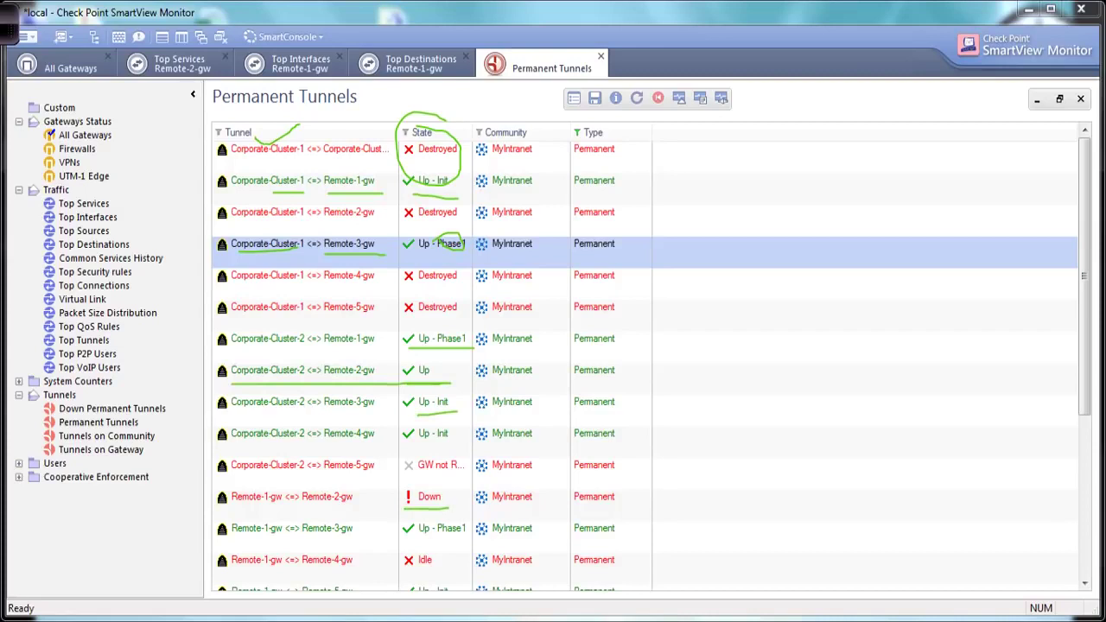
pyautogui.moveTo(400, 572); pyautogui.dragTo(459, 572)
# Underline the MyIntranet community entries and the first tunnel's Permanent type in the tunnels list.
pyautogui.moveTo(490, 160); pyautogui.dragTo(559, 157)
pyautogui.moveTo(488, 190); pyautogui.dragTo(565, 188)
pyautogui.moveTo(489, 227); pyautogui.dragTo(560, 223)
pyautogui.moveTo(493, 256); pyautogui.dragTo(545, 255)
pyautogui.moveTo(500, 296); pyautogui.dragTo(537, 288)
pyautogui.moveTo(511, 336); pyautogui.dragTo(535, 329)
pyautogui.moveTo(487, 357); pyautogui.dragTo(539, 357)
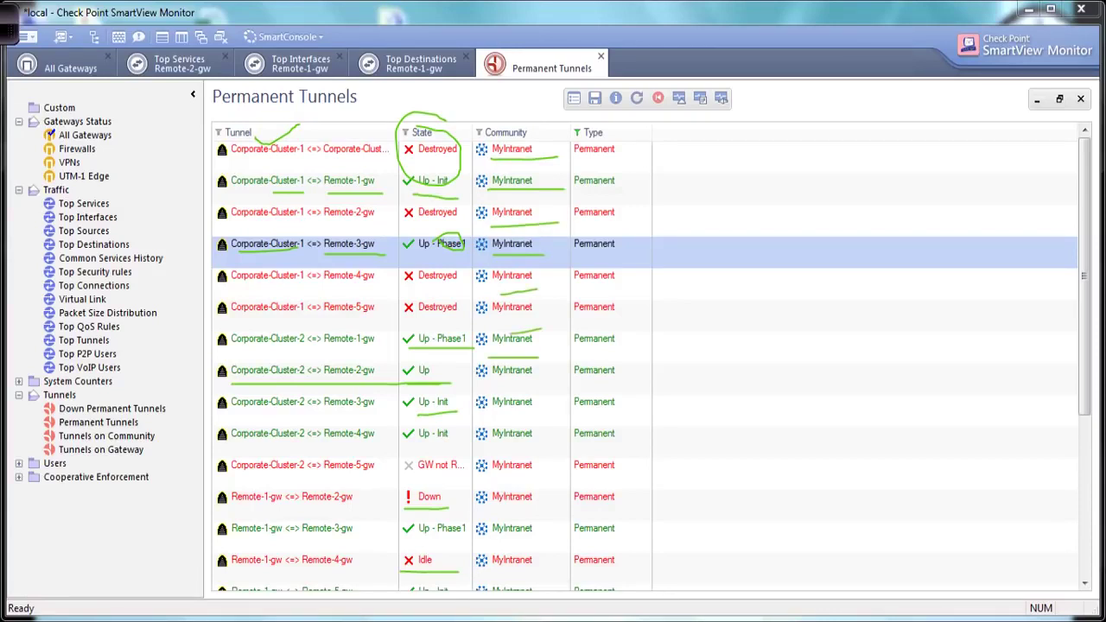
pyautogui.moveTo(486, 434); pyautogui.dragTo(542, 426)
pyautogui.moveTo(475, 513); pyautogui.dragTo(534, 513)
pyautogui.moveTo(568, 160); pyautogui.dragTo(660, 157)
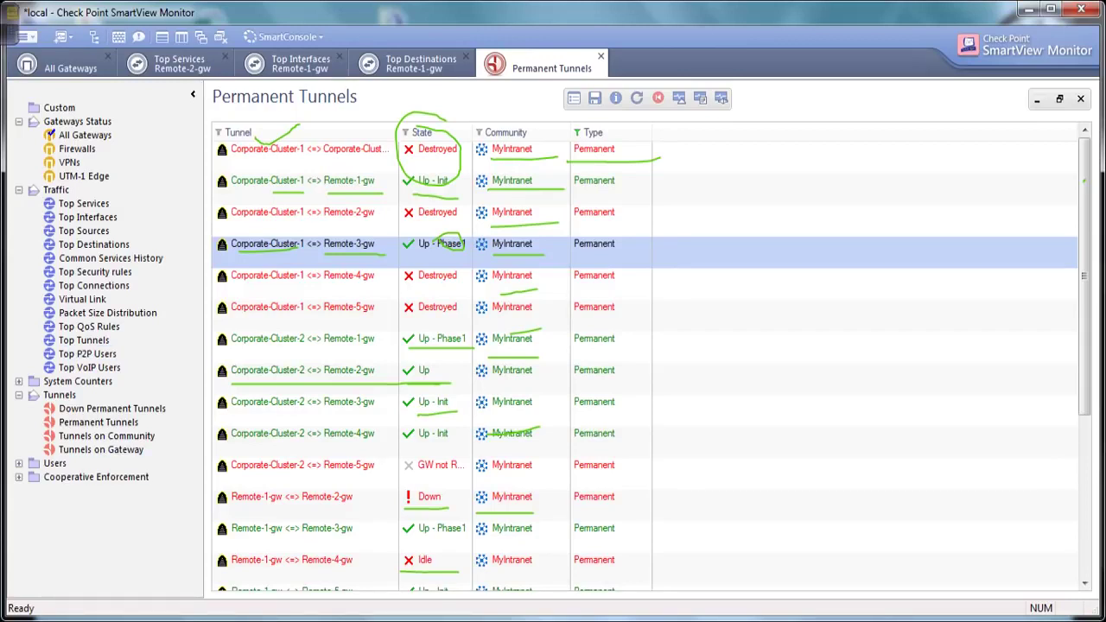
# Open the All Users view and clear the freehand marks from the screen.
pyautogui.doubleClick(55, 463)
pyautogui.click(76, 477)
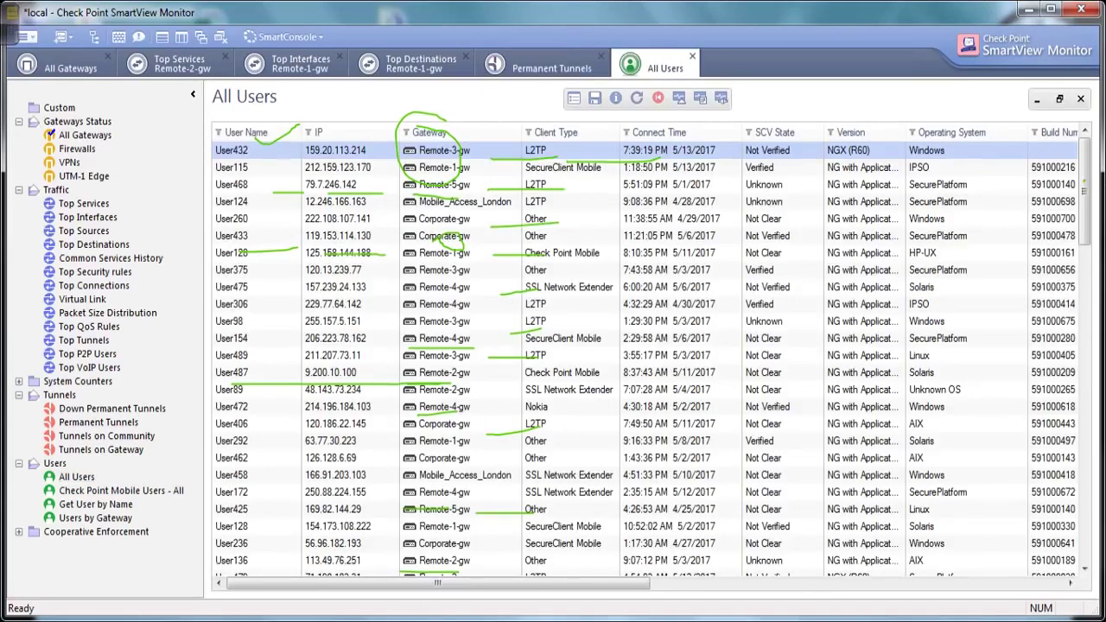
pyautogui.press('Escape')
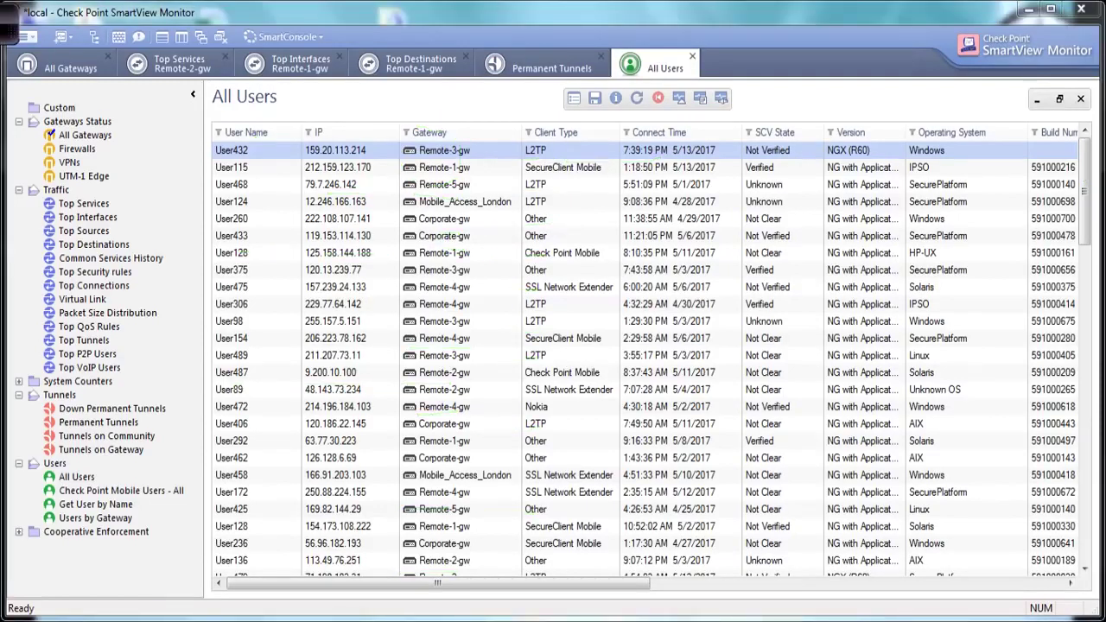
# Step through the remote users list to examine each user's gateway, client type, connect time and SCV state.
pyautogui.press('Down')
pyautogui.press('Down')
pyautogui.press('Down')
pyautogui.press('Down')
pyautogui.press('Down')
pyautogui.press('Down')
pyautogui.press('Down')
pyautogui.press('Down')
pyautogui.press('Down')
pyautogui.press('Down')
pyautogui.press('Down')
pyautogui.press('Down')
pyautogui.press('Down')
pyautogui.press('Down')
pyautogui.press('Down')
pyautogui.press('Down')
pyautogui.press('Down')
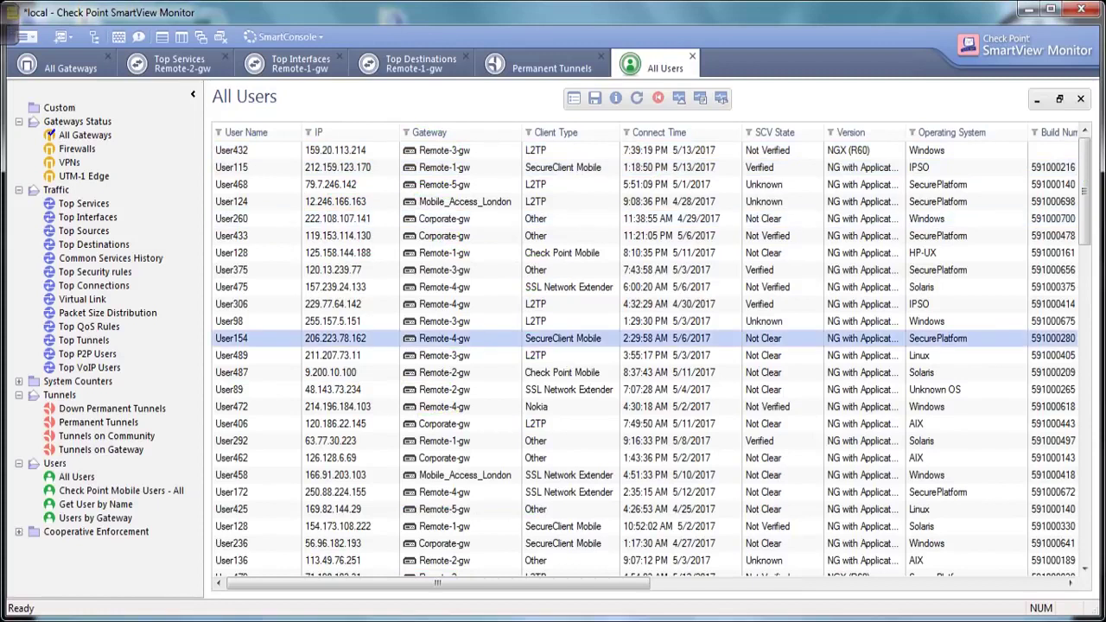
pyautogui.press('Up')
pyautogui.press('Up')
pyautogui.press('Up')
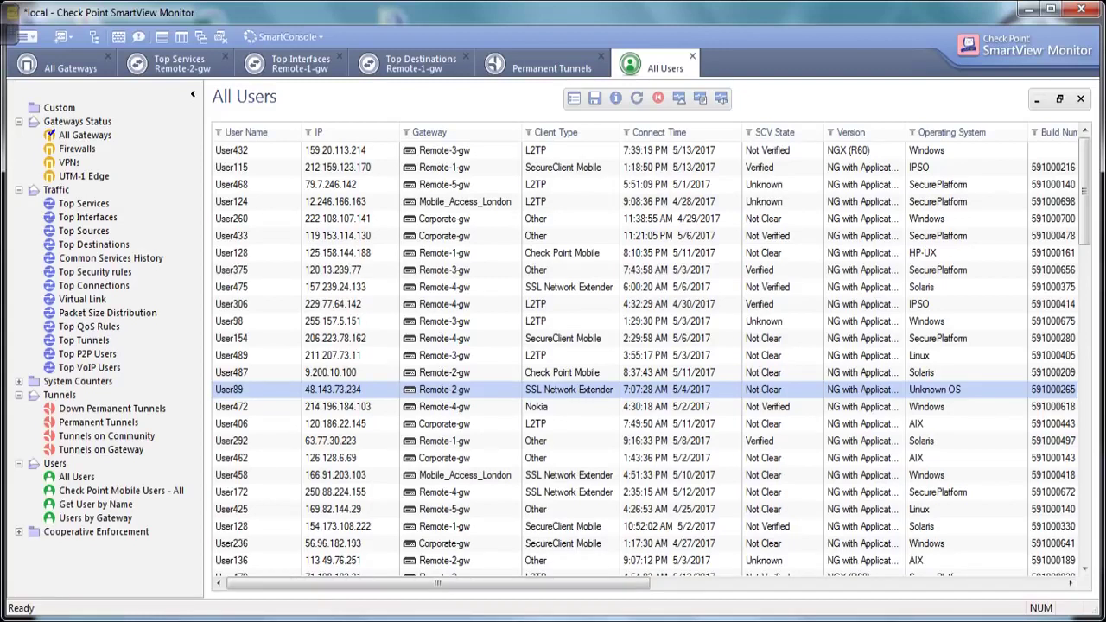
# Collapse the Users, Tunnels, Traffic and Gateways Status folders in the view tree.
pyautogui.doubleClick(56, 464)
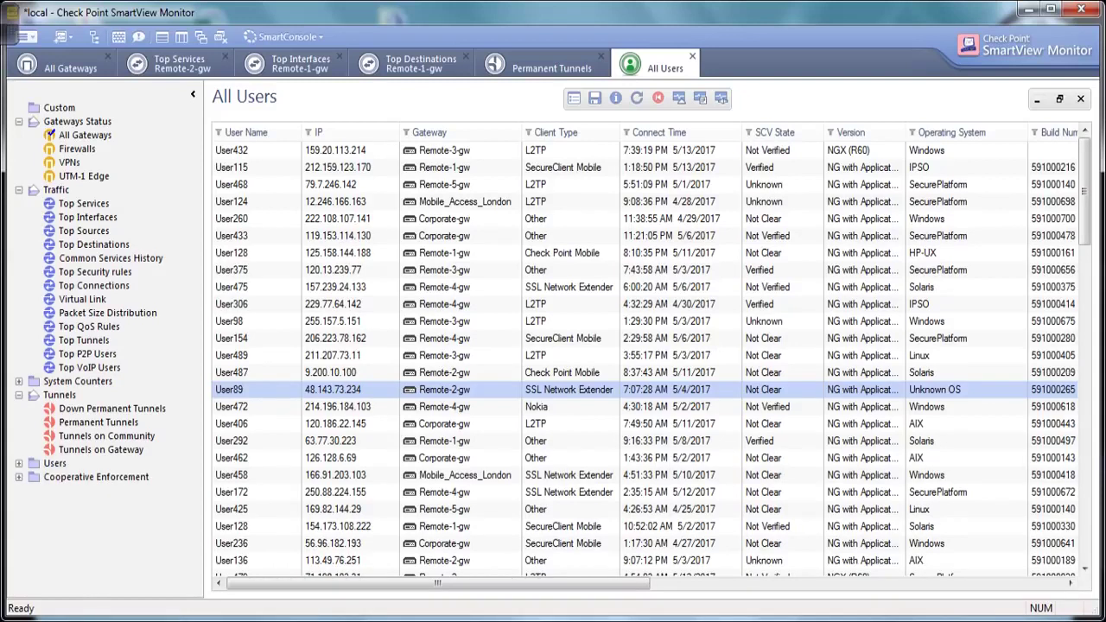
pyautogui.click(19, 395)
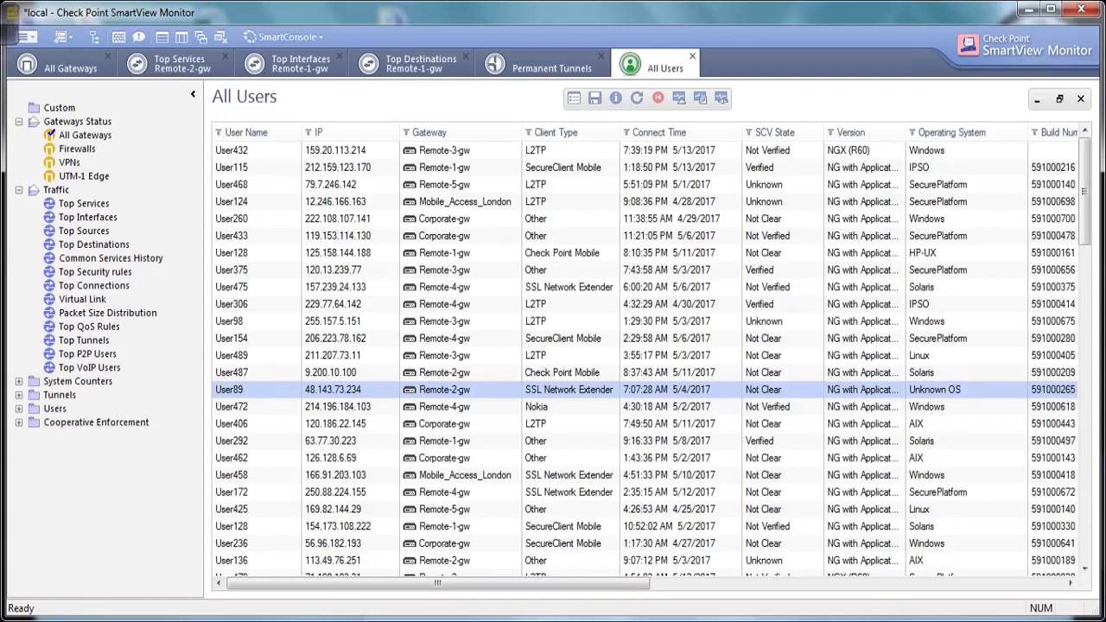
pyautogui.doubleClick(56, 189)
pyautogui.doubleClick(77, 121)
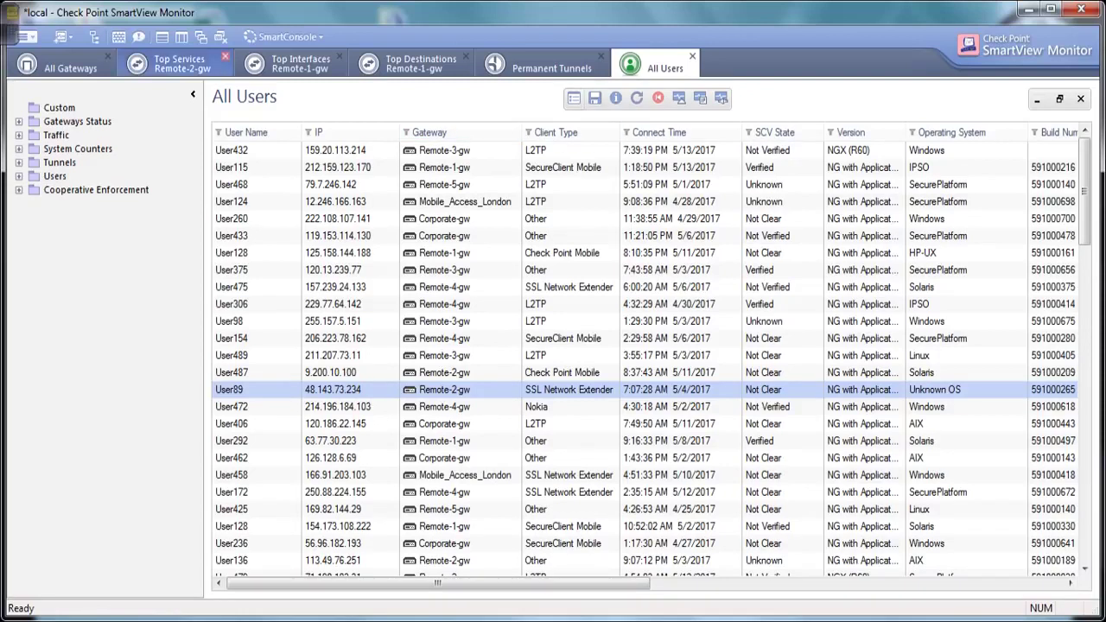
# Close every open view except All Gateways and display Remote-3-gw's status summary.
pyautogui.click(223, 57)
pyautogui.click(222, 57)
pyautogui.click(234, 57)
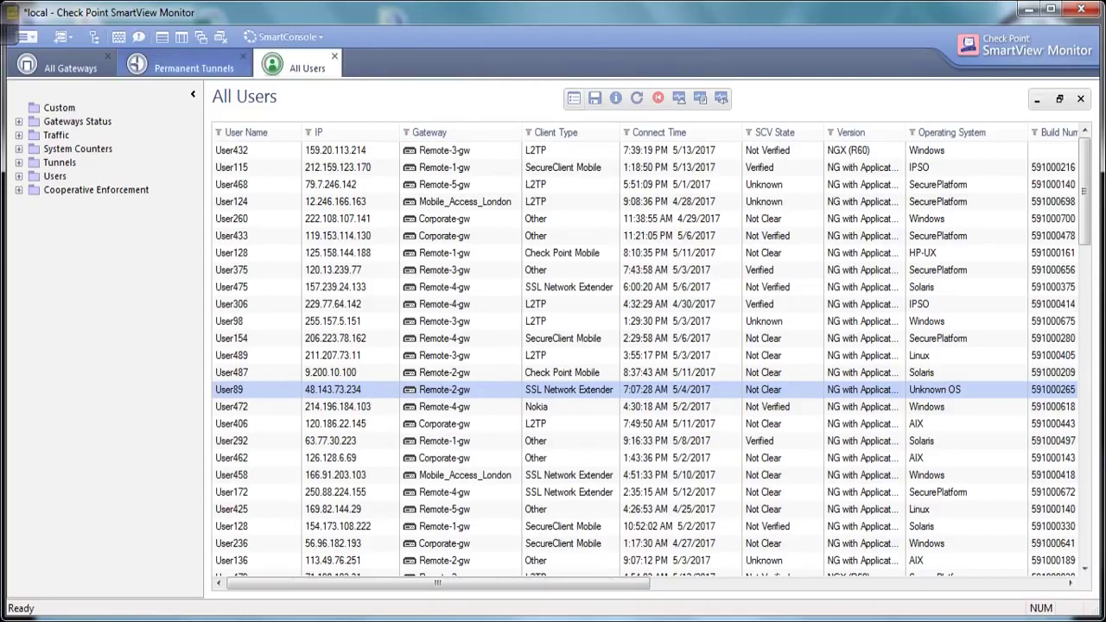
pyautogui.click(193, 66)
pyautogui.click(243, 57)
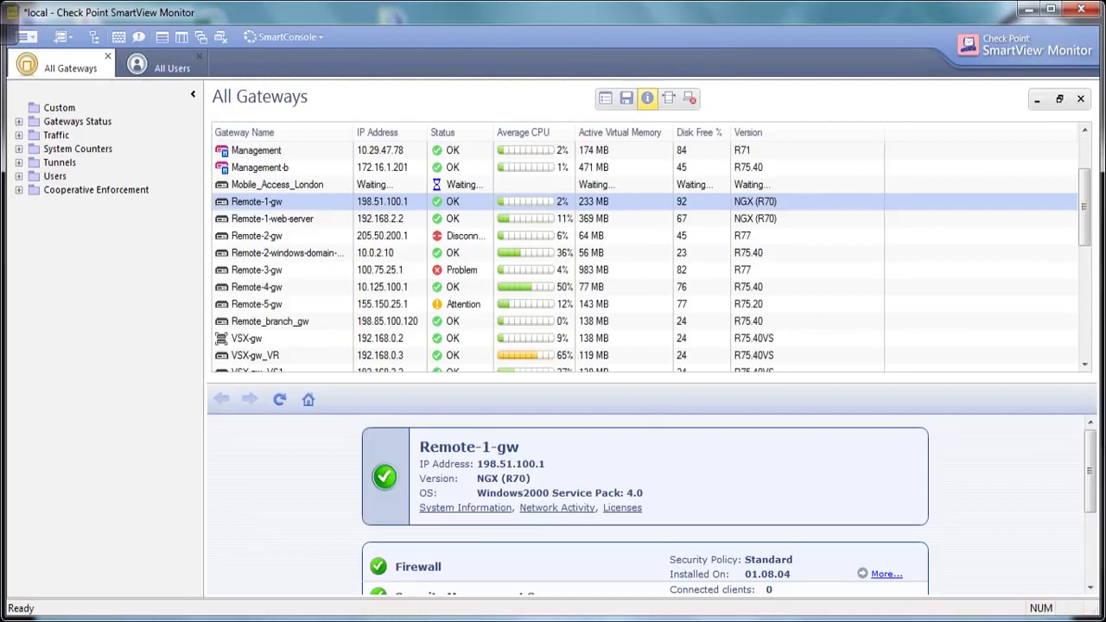
pyautogui.click(199, 57)
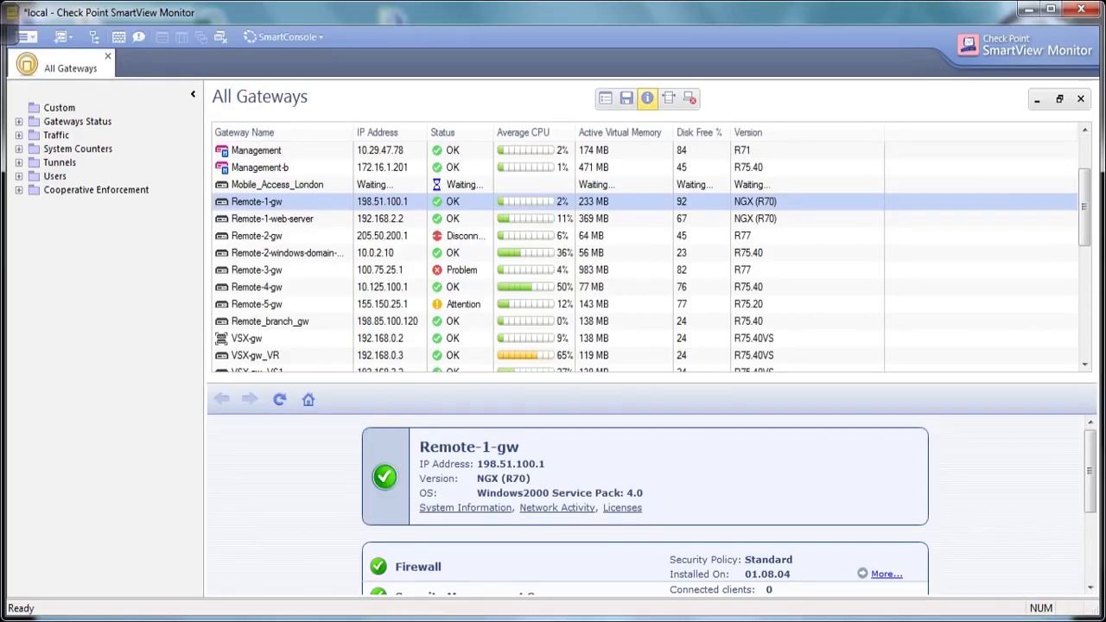
pyautogui.click(257, 270)
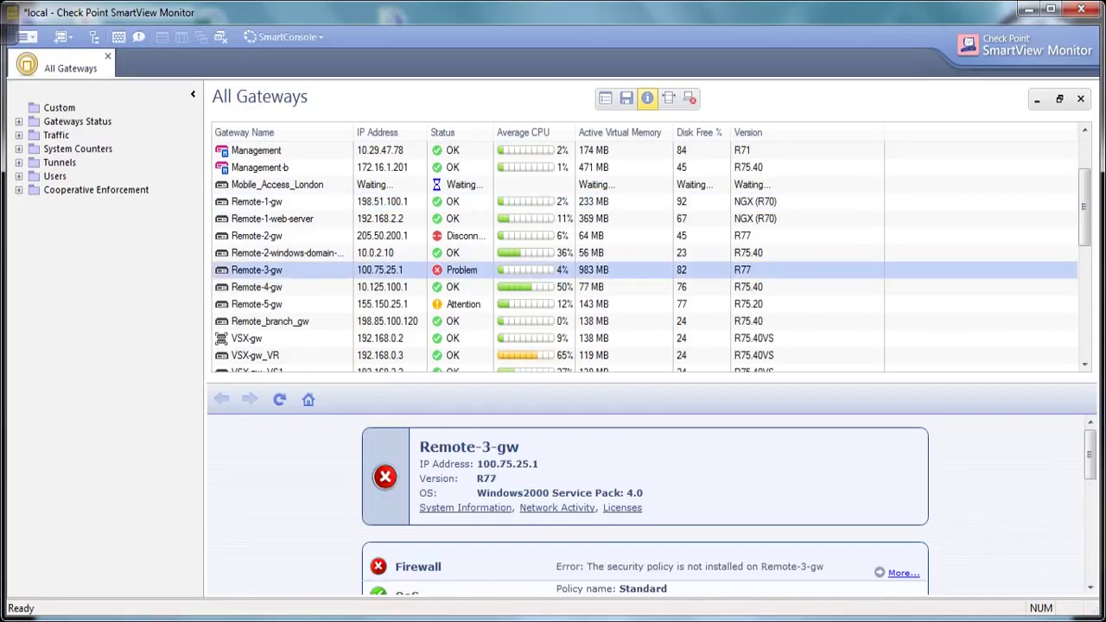